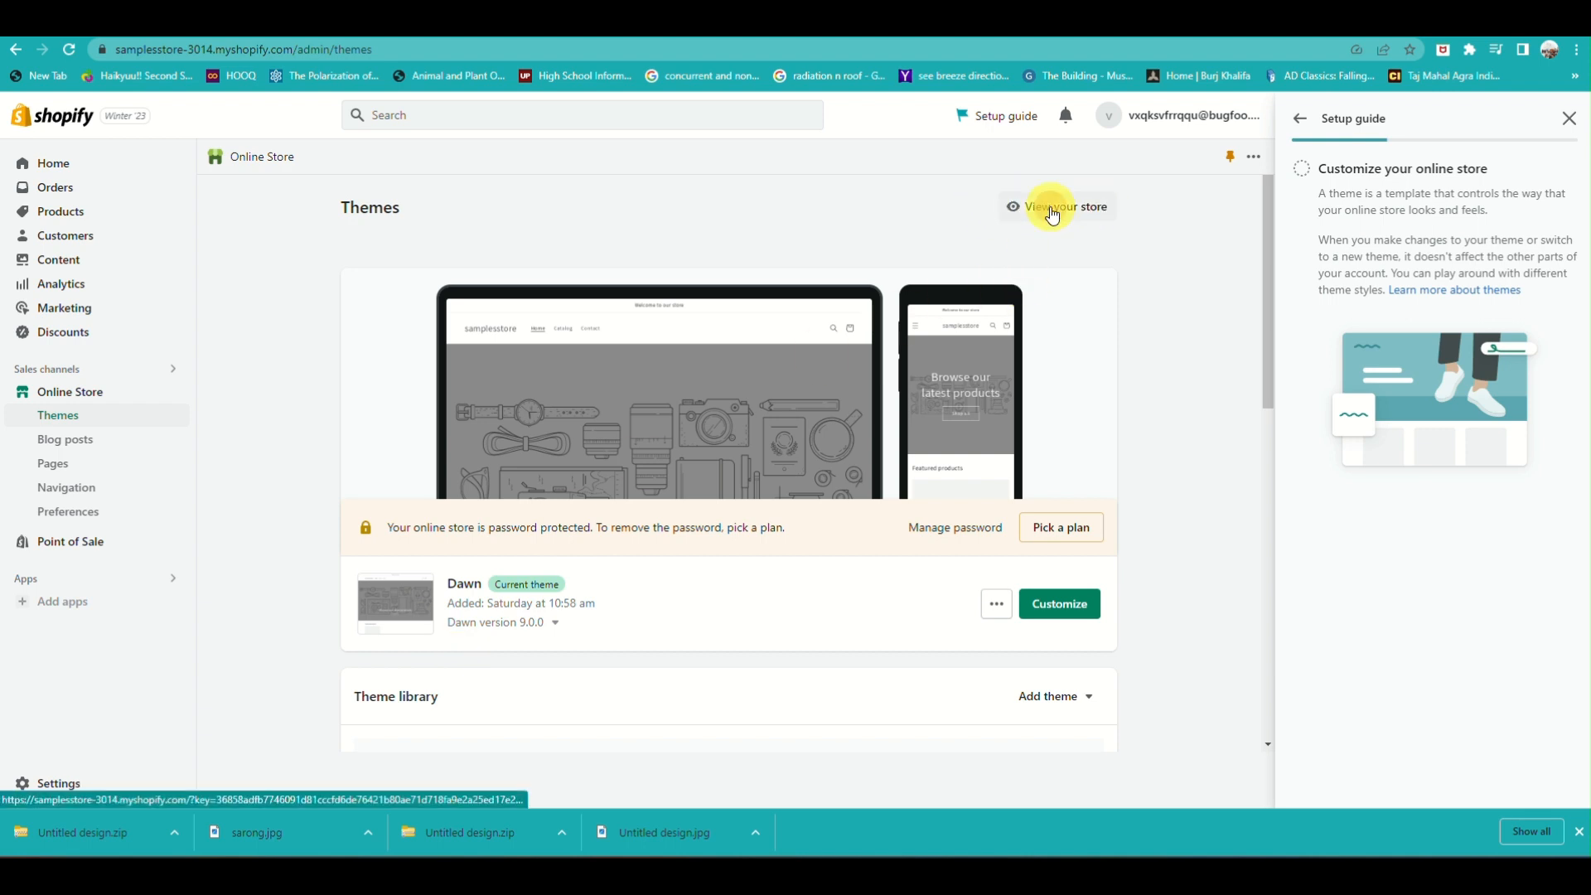
View the online store's home page and its featured products, and return to the Themes page
click(1053, 212)
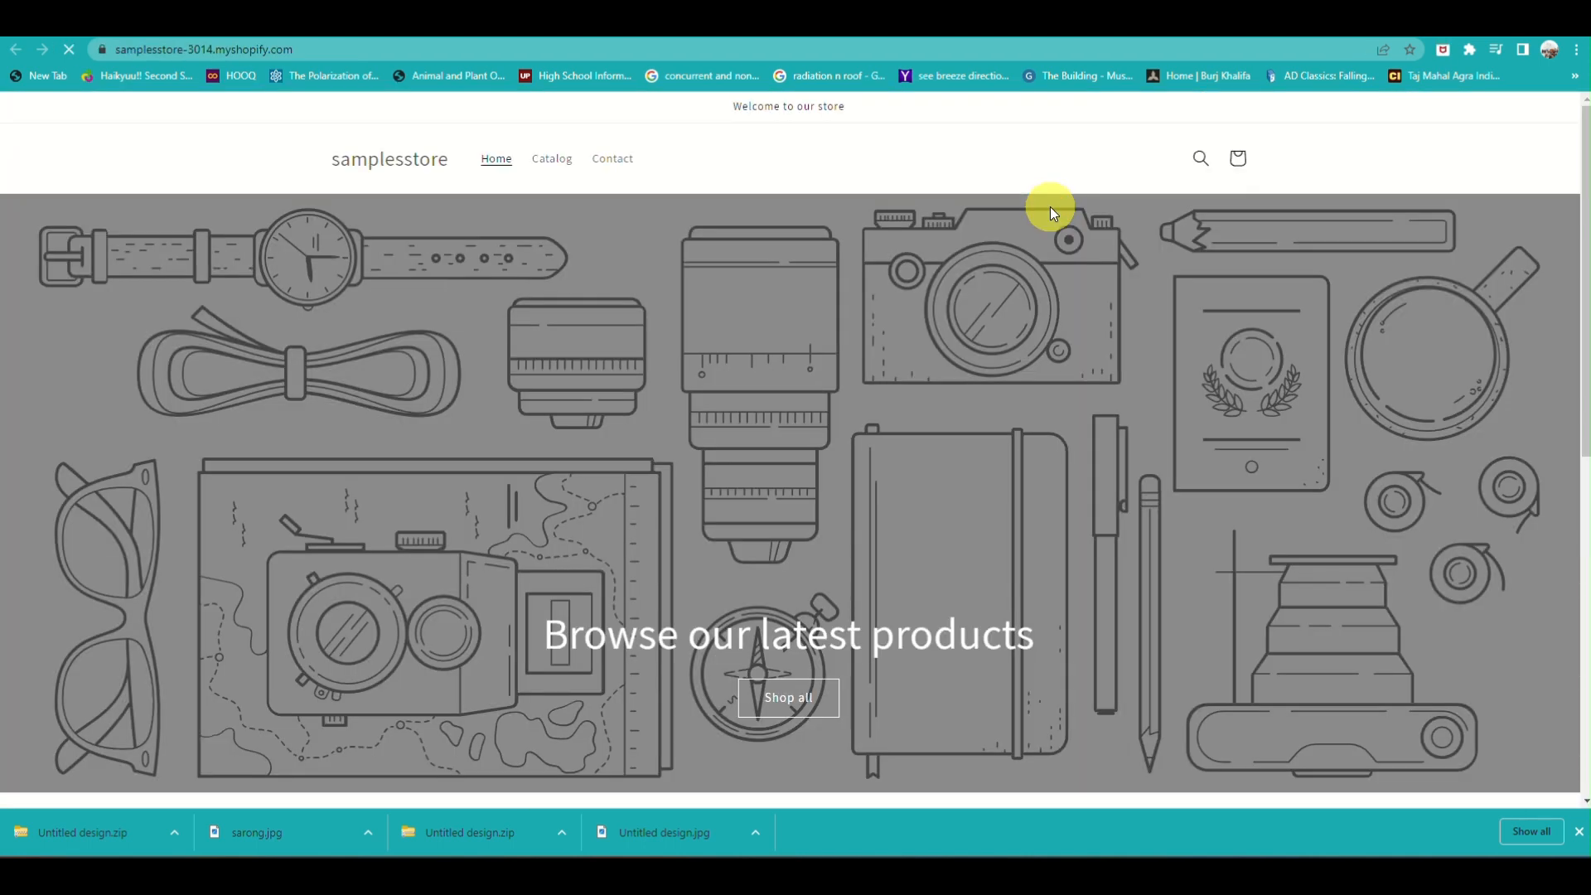
scroll(884, 476, down, 8)
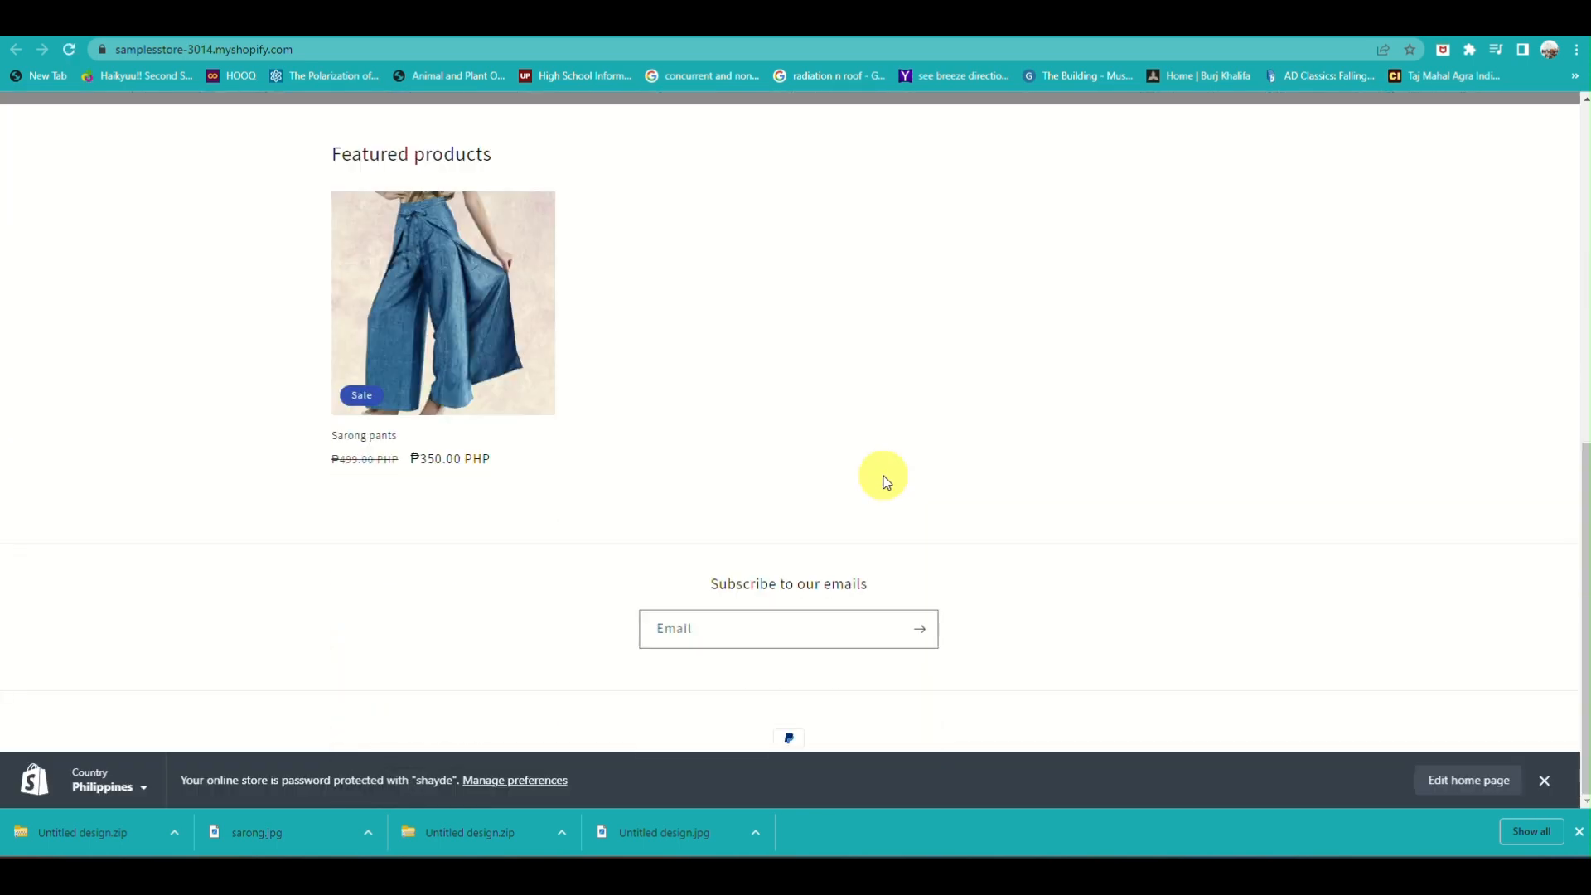
scroll(883, 480, up, 10)
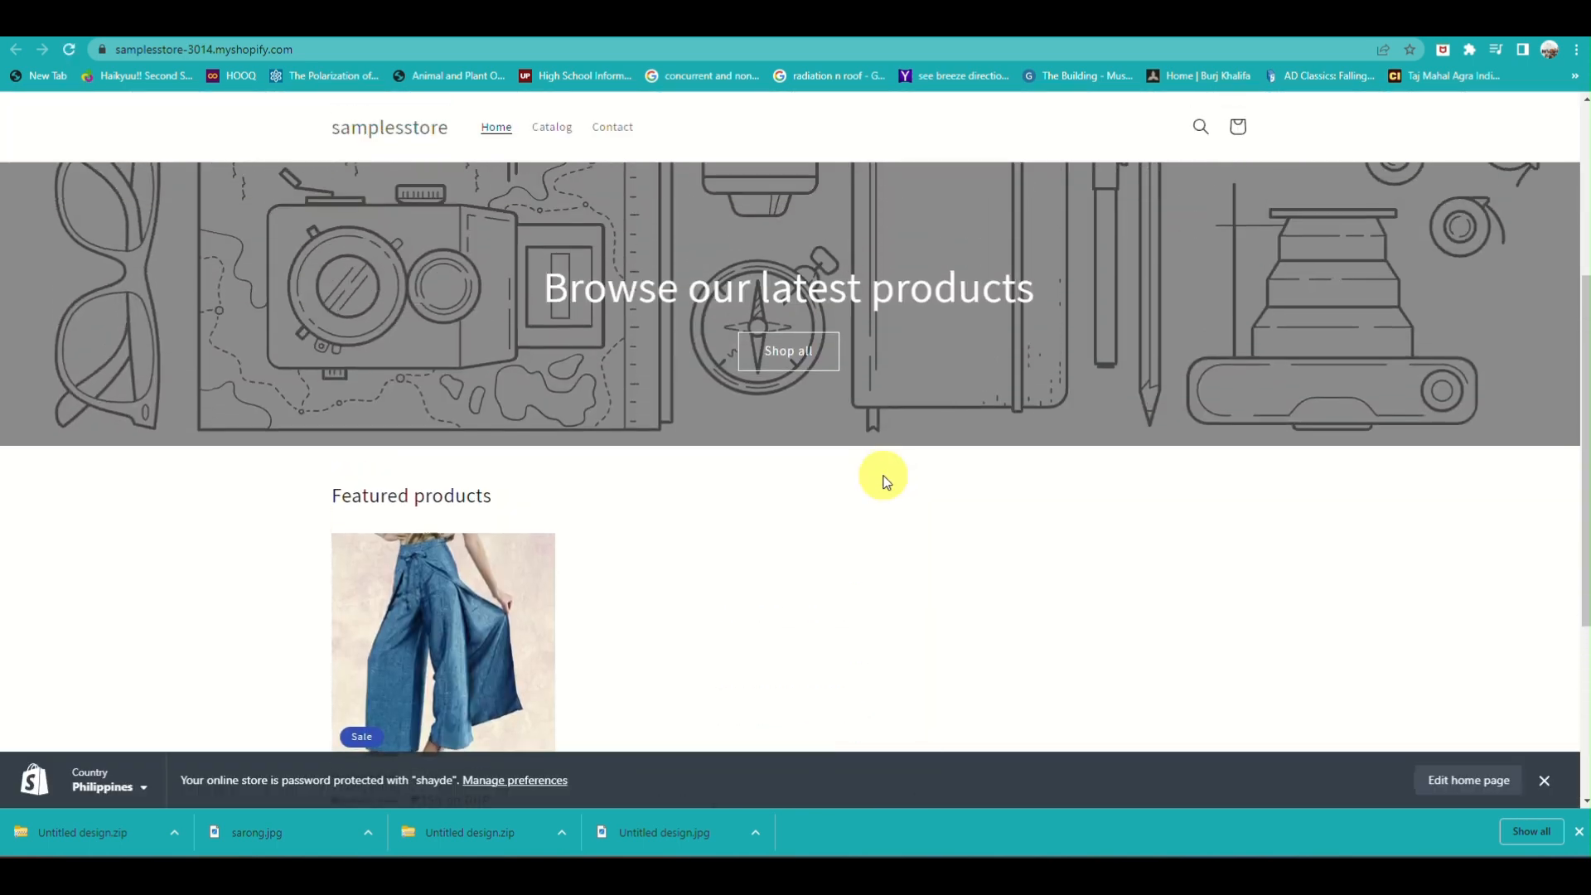
scroll(884, 476, down, 8)
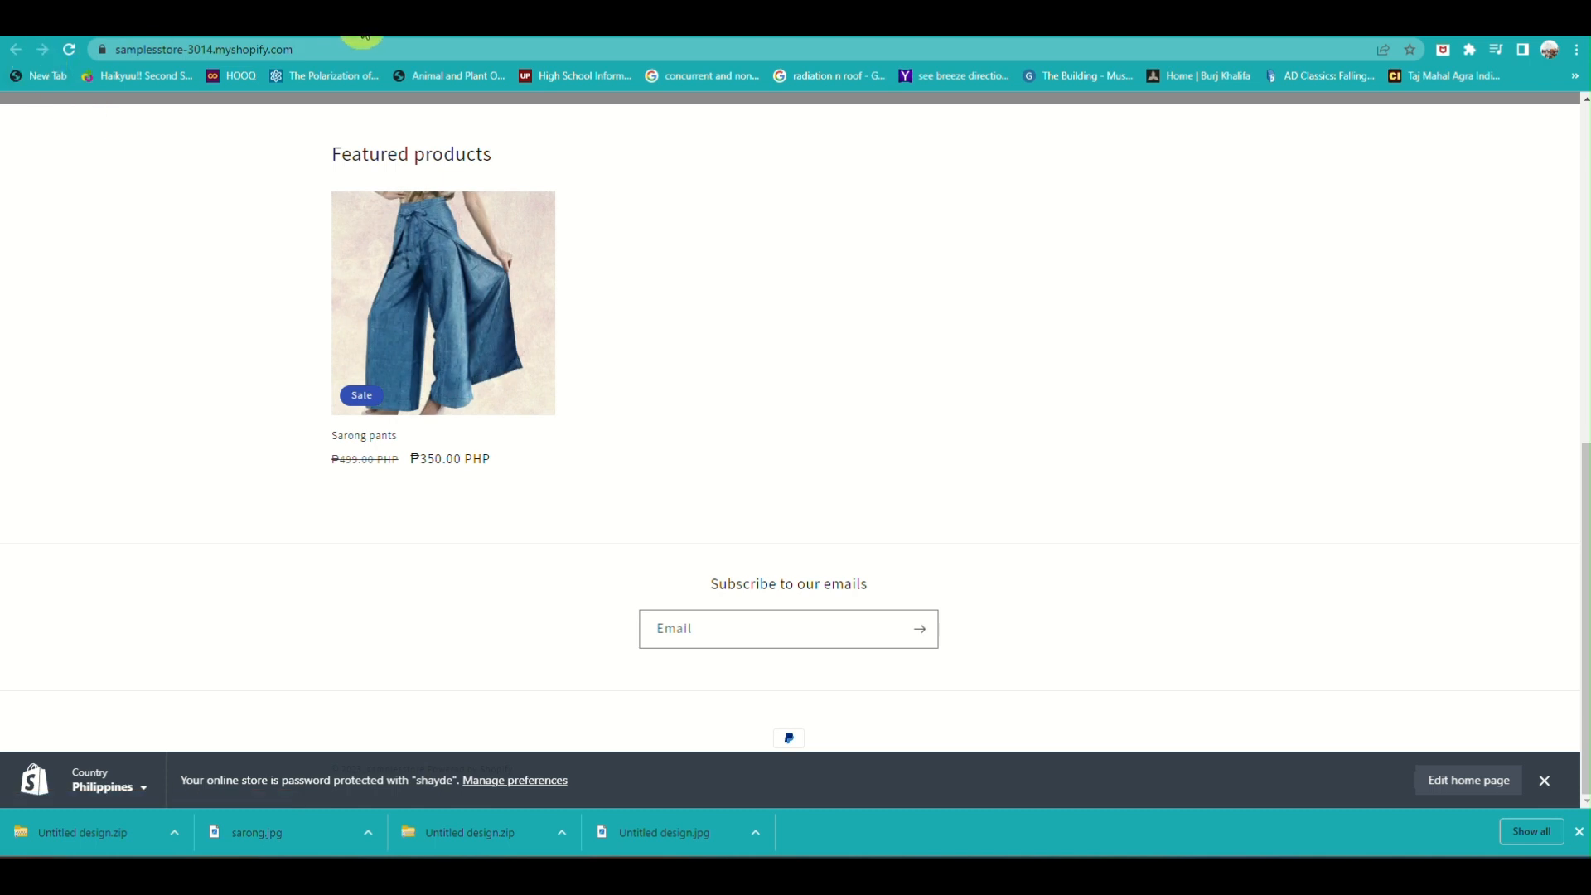
click(362, 29)
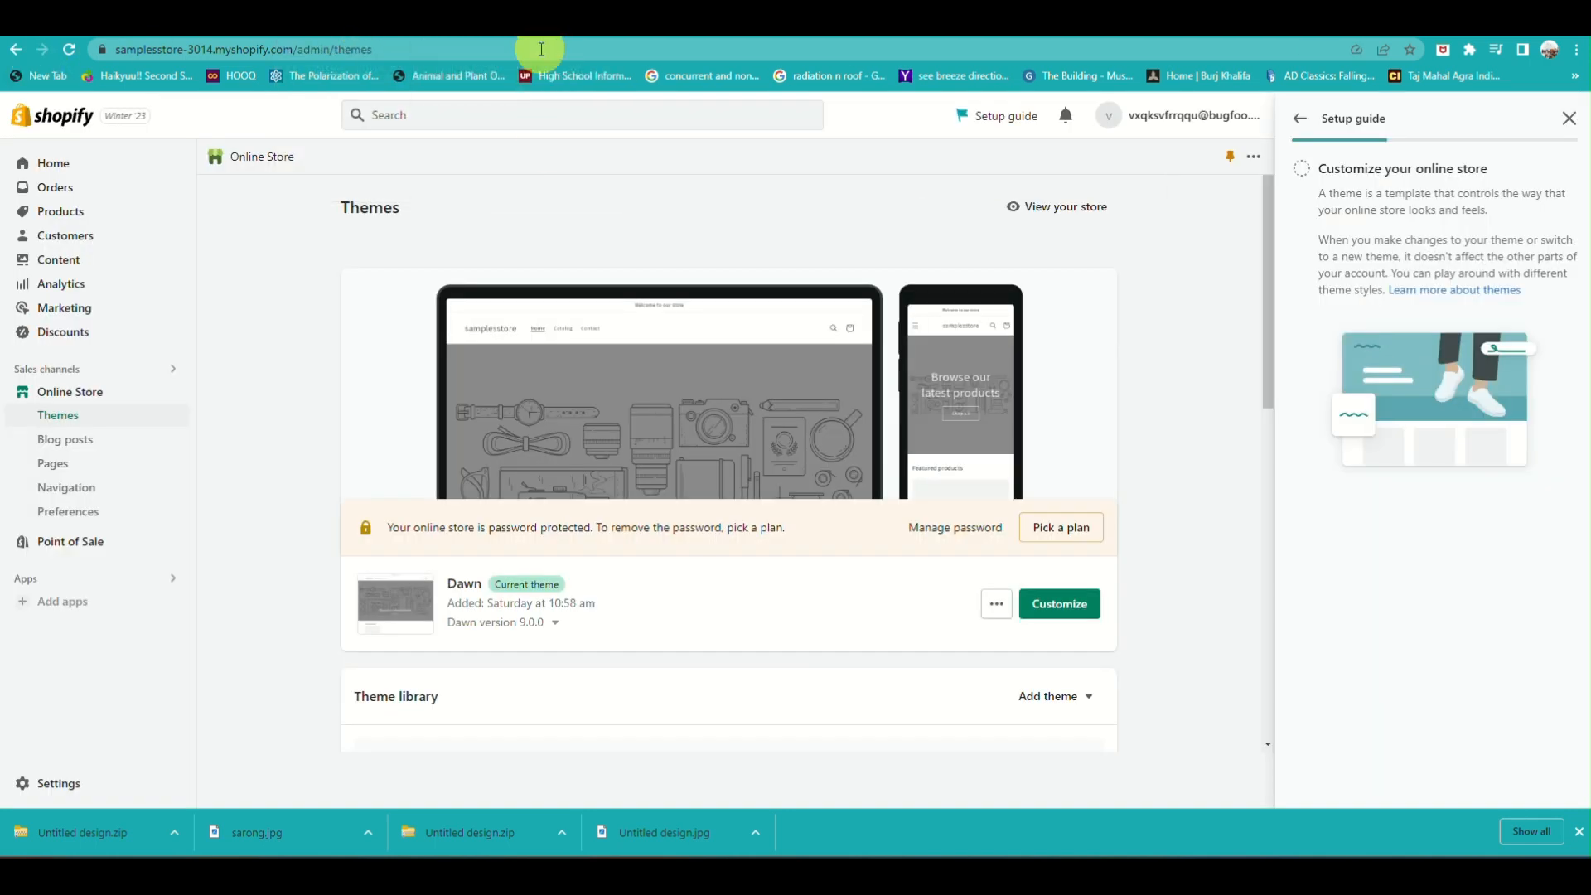
Open the Theme Store from the popular free themes section and filter its themes by the Free price
scroll(561, 372, down, 2)
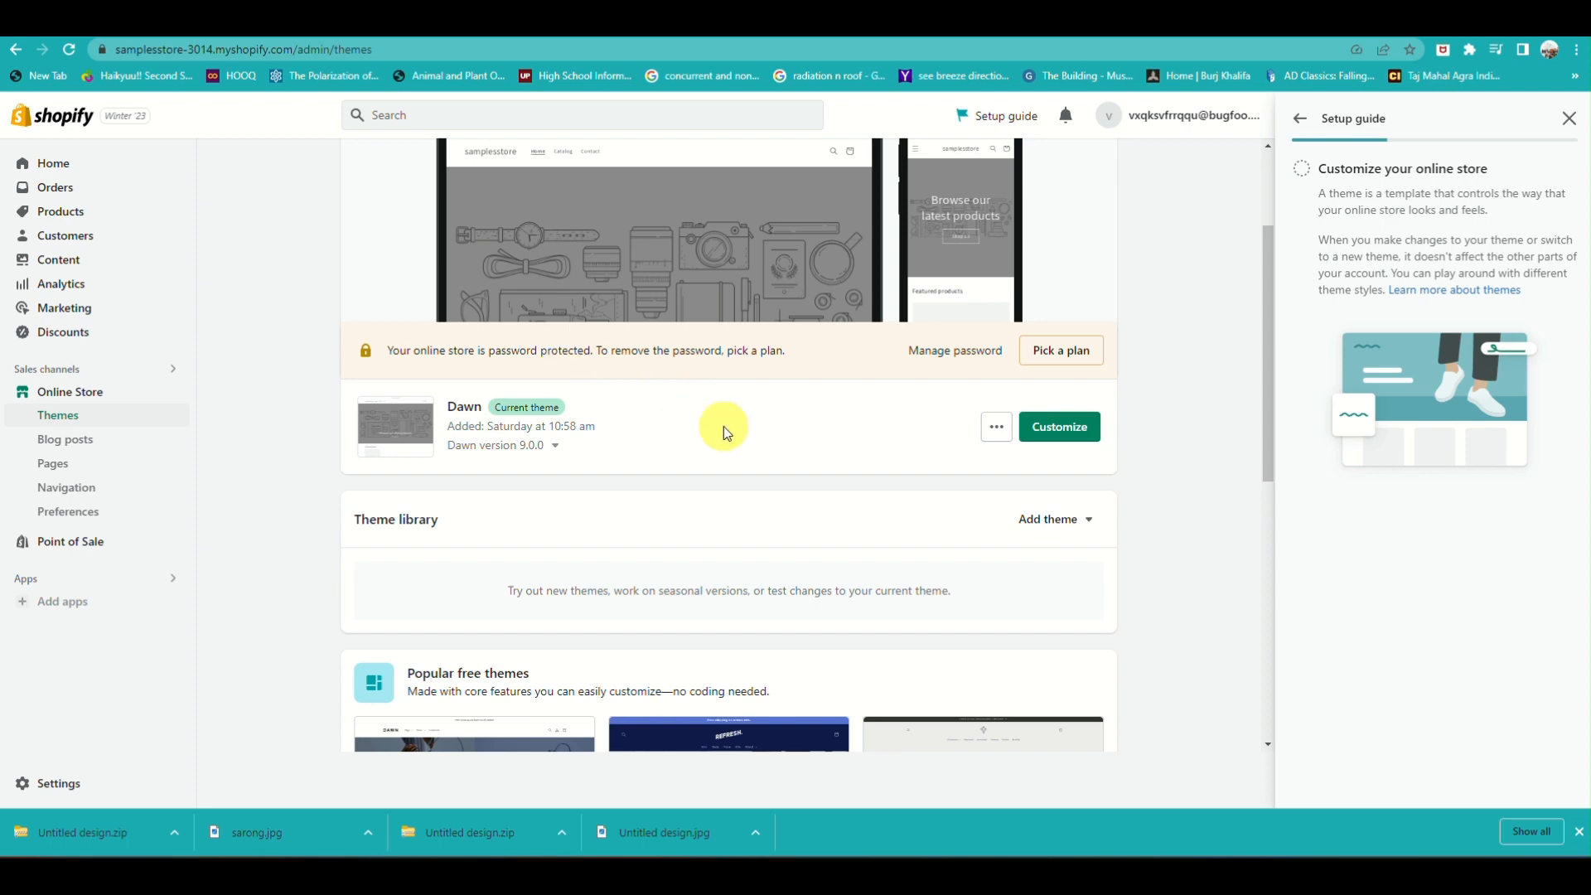
scroll(749, 477, down, 1)
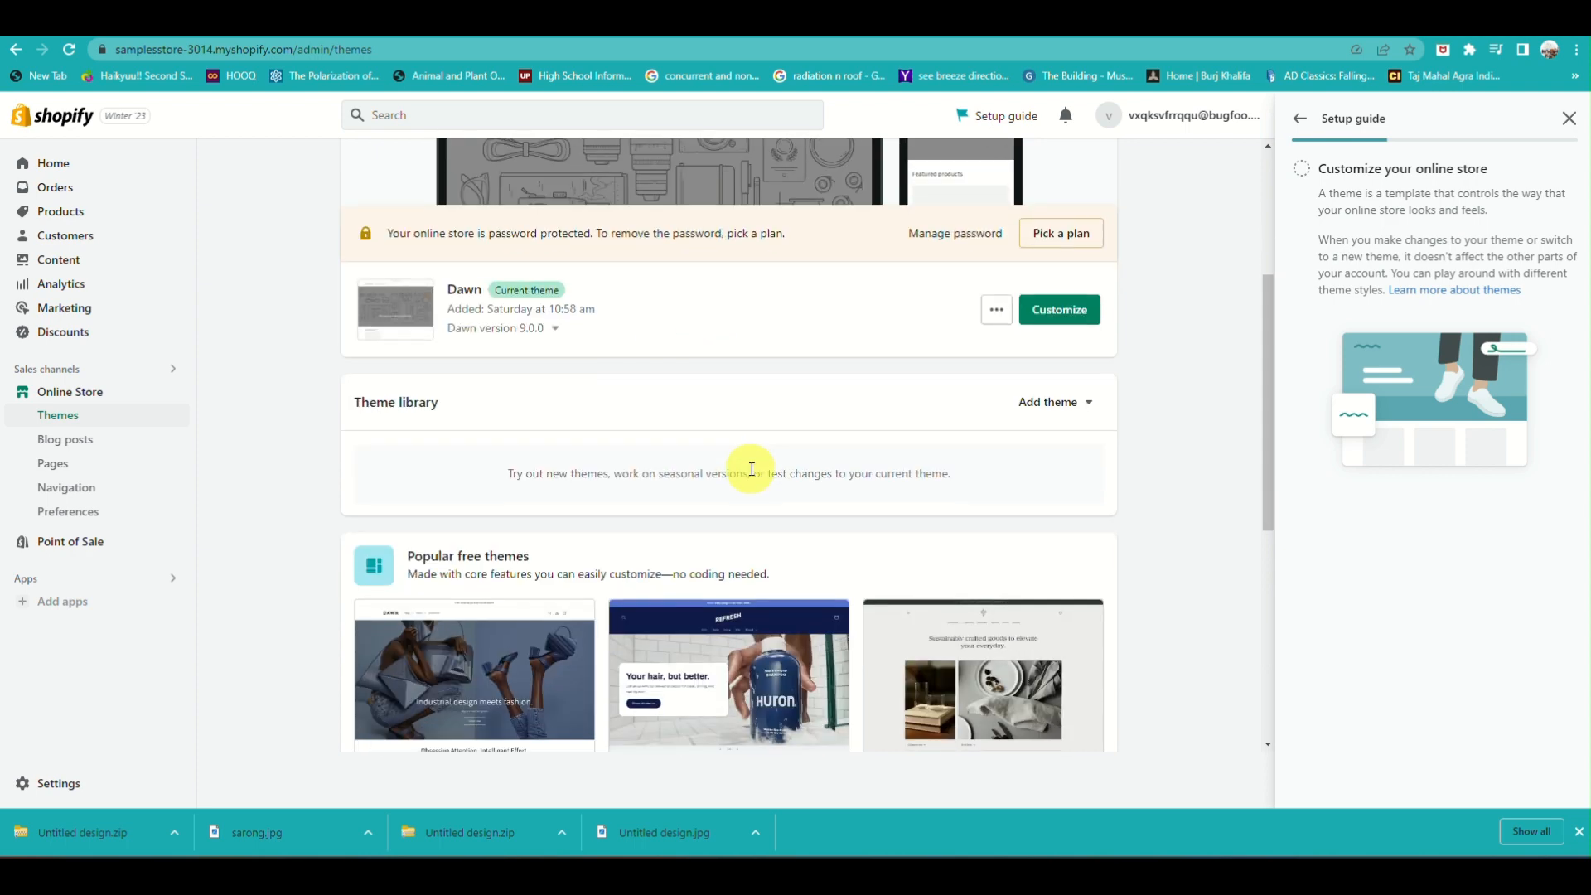
scroll(752, 469, down, 3)
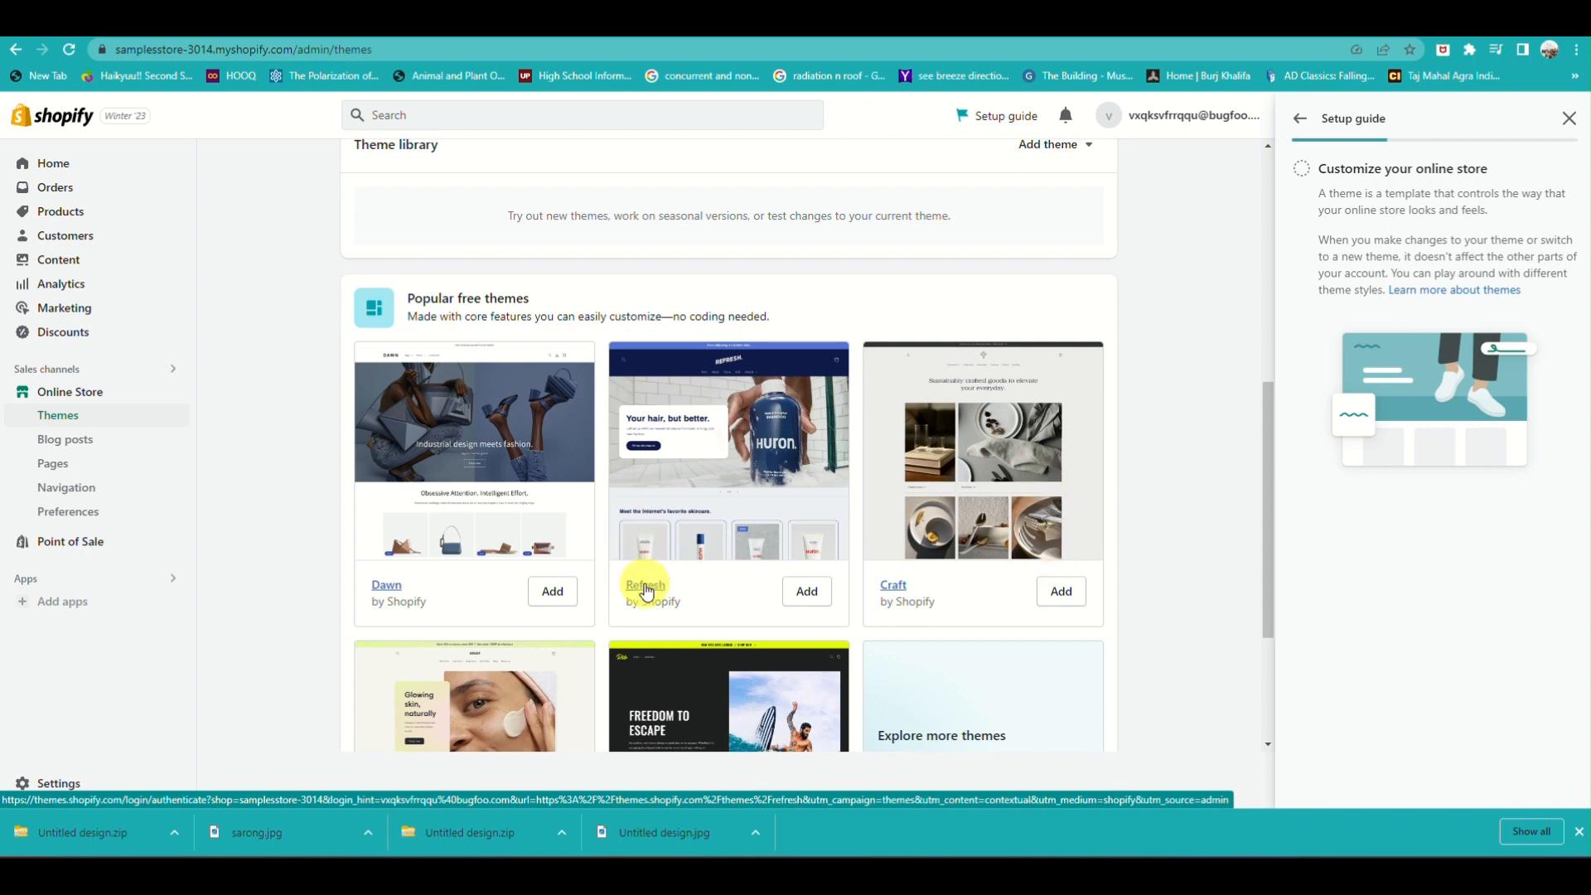
scroll(647, 591, down, 2)
scroll(647, 591, down, 1)
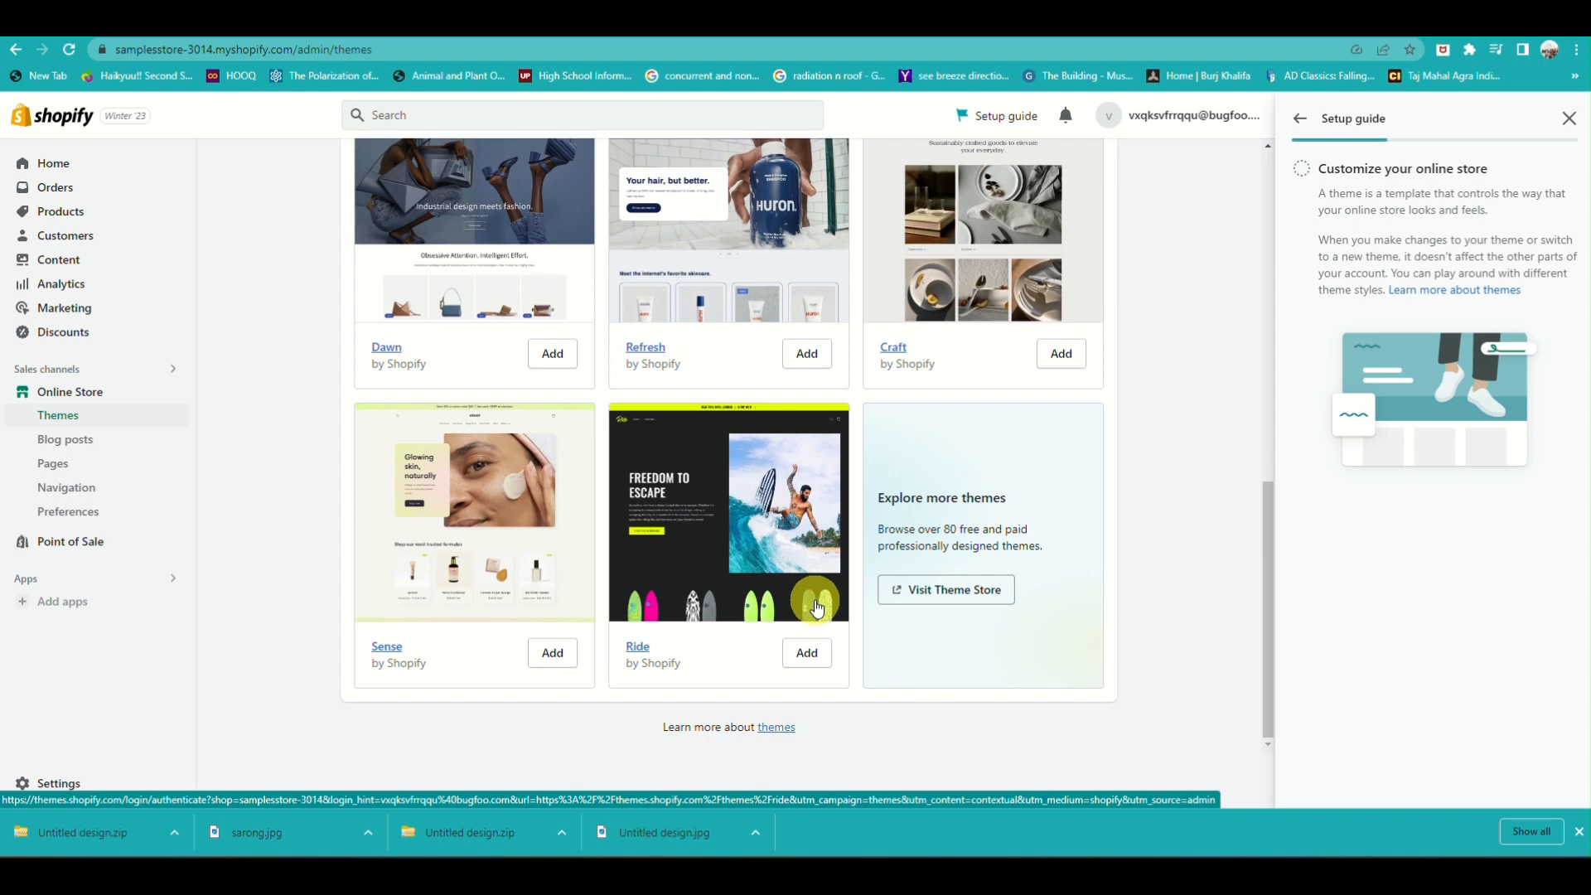
click(946, 592)
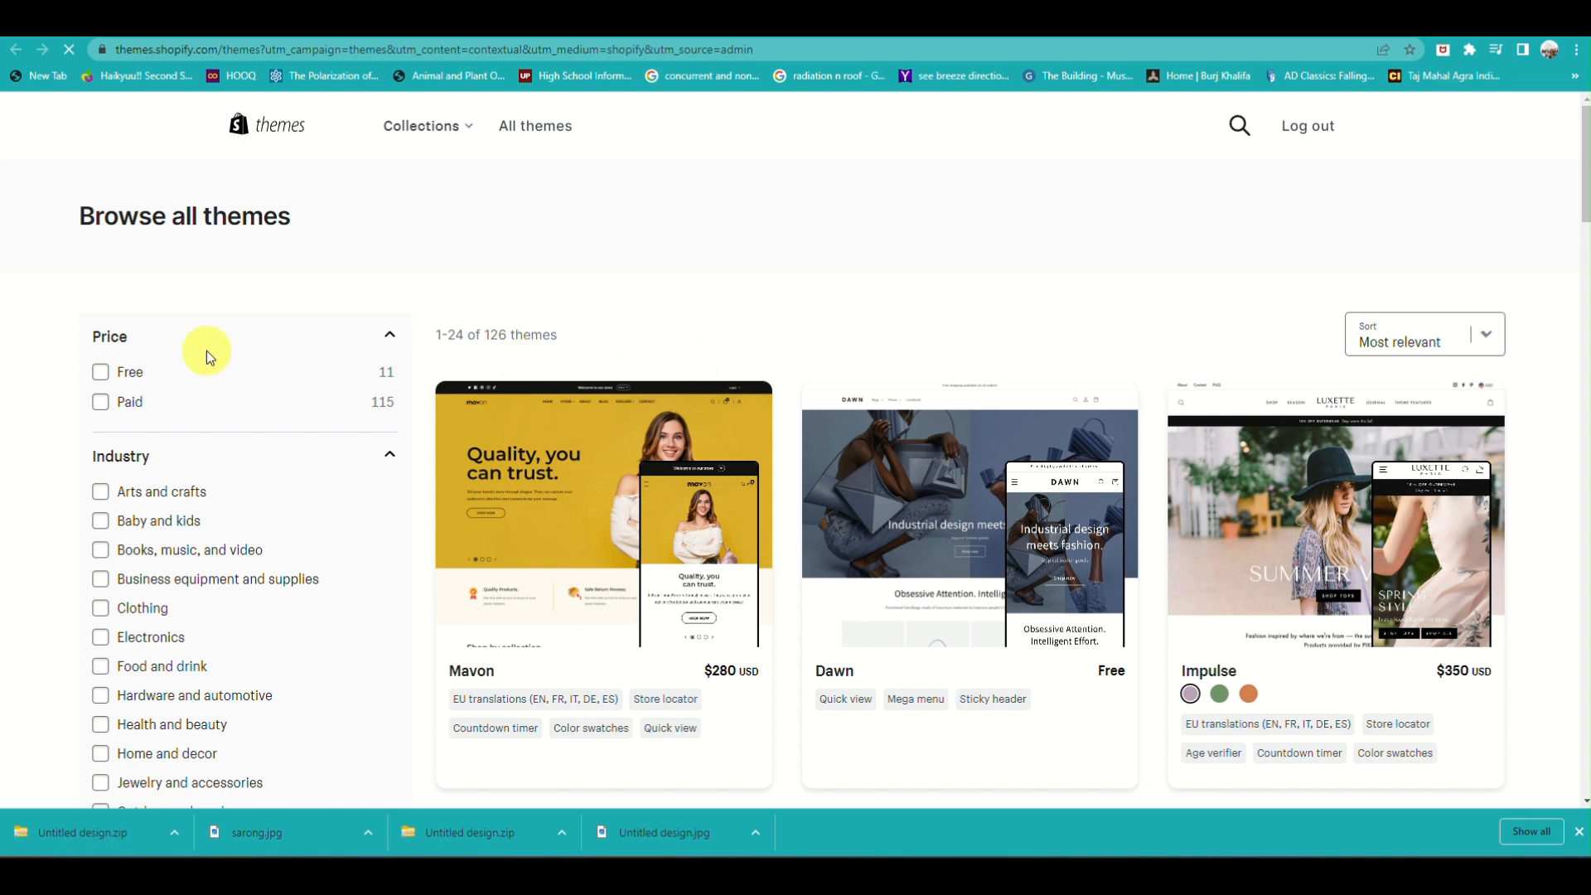
click(130, 370)
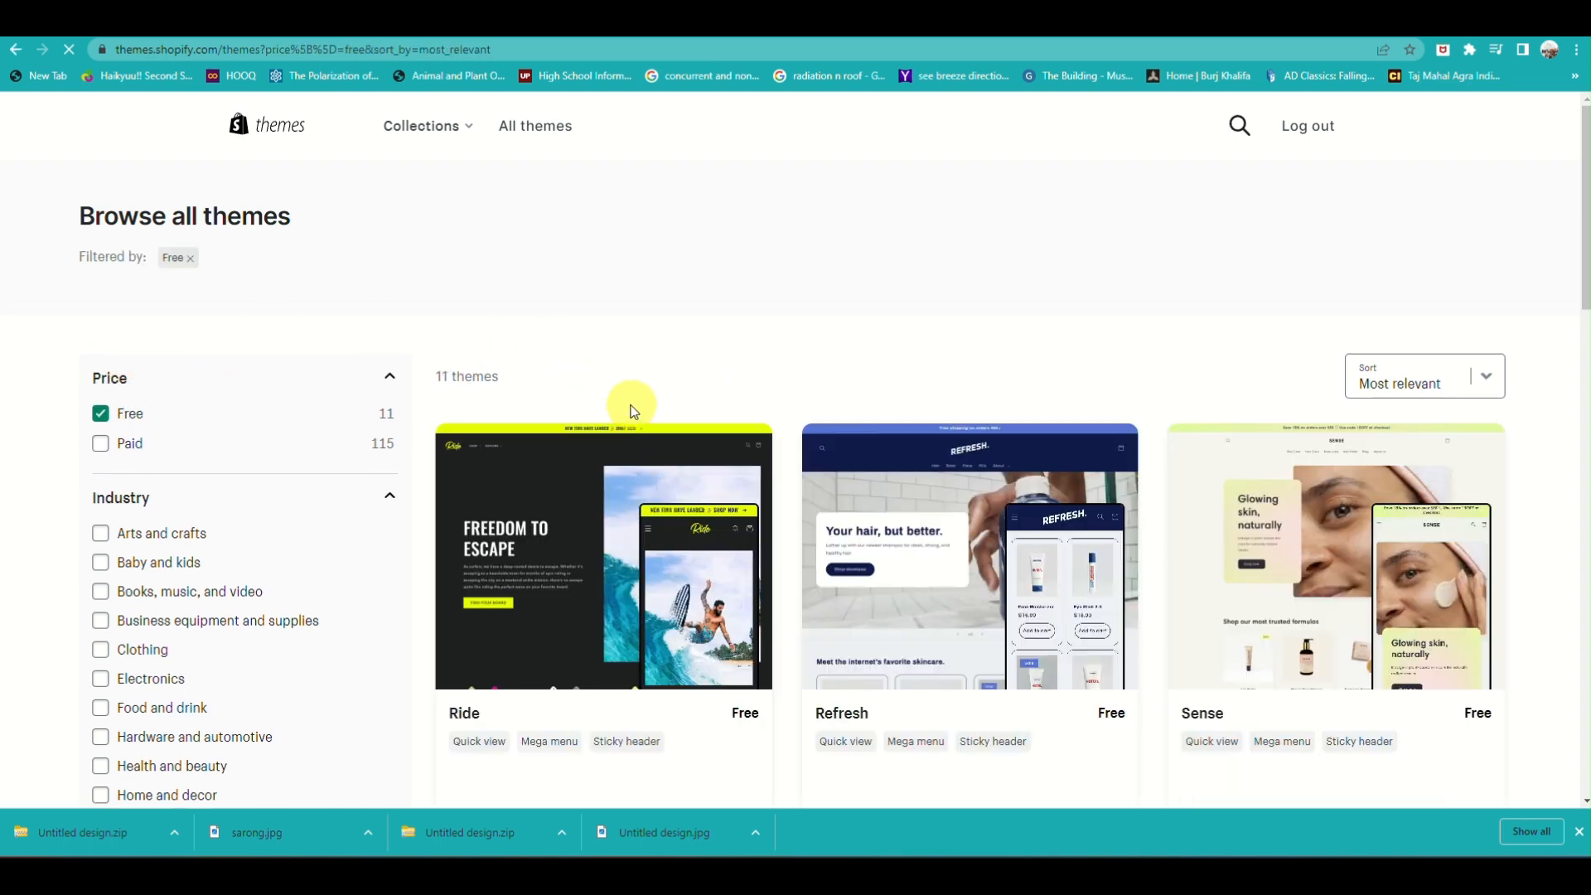
Look through the free themes offered in the Theme Store, comparing their previews and features
scroll(635, 416, down, 1)
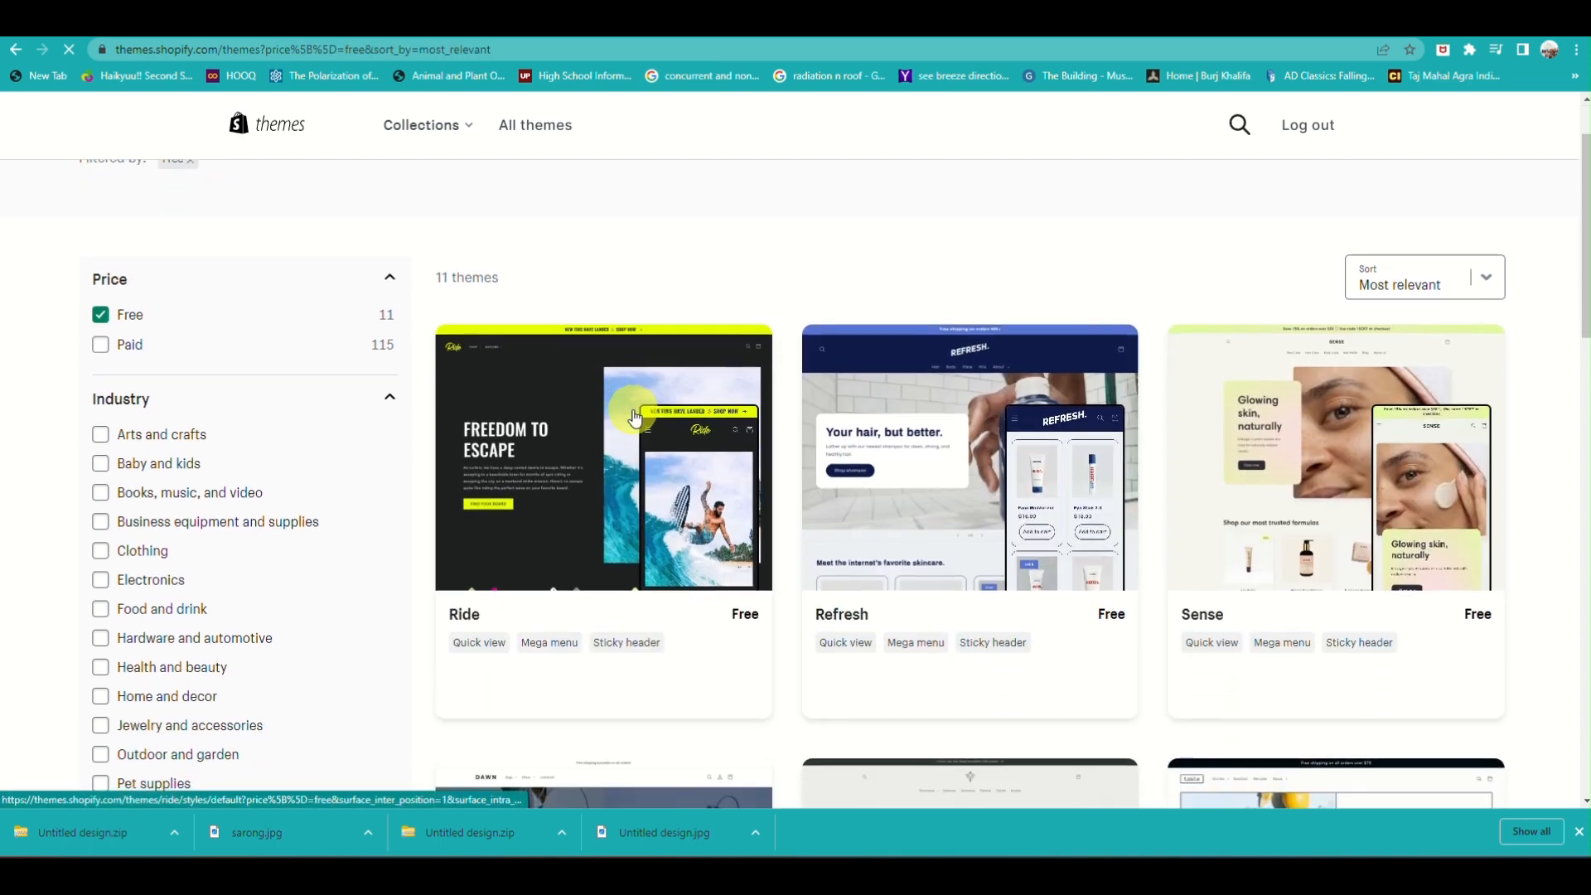
scroll(636, 416, down, 4)
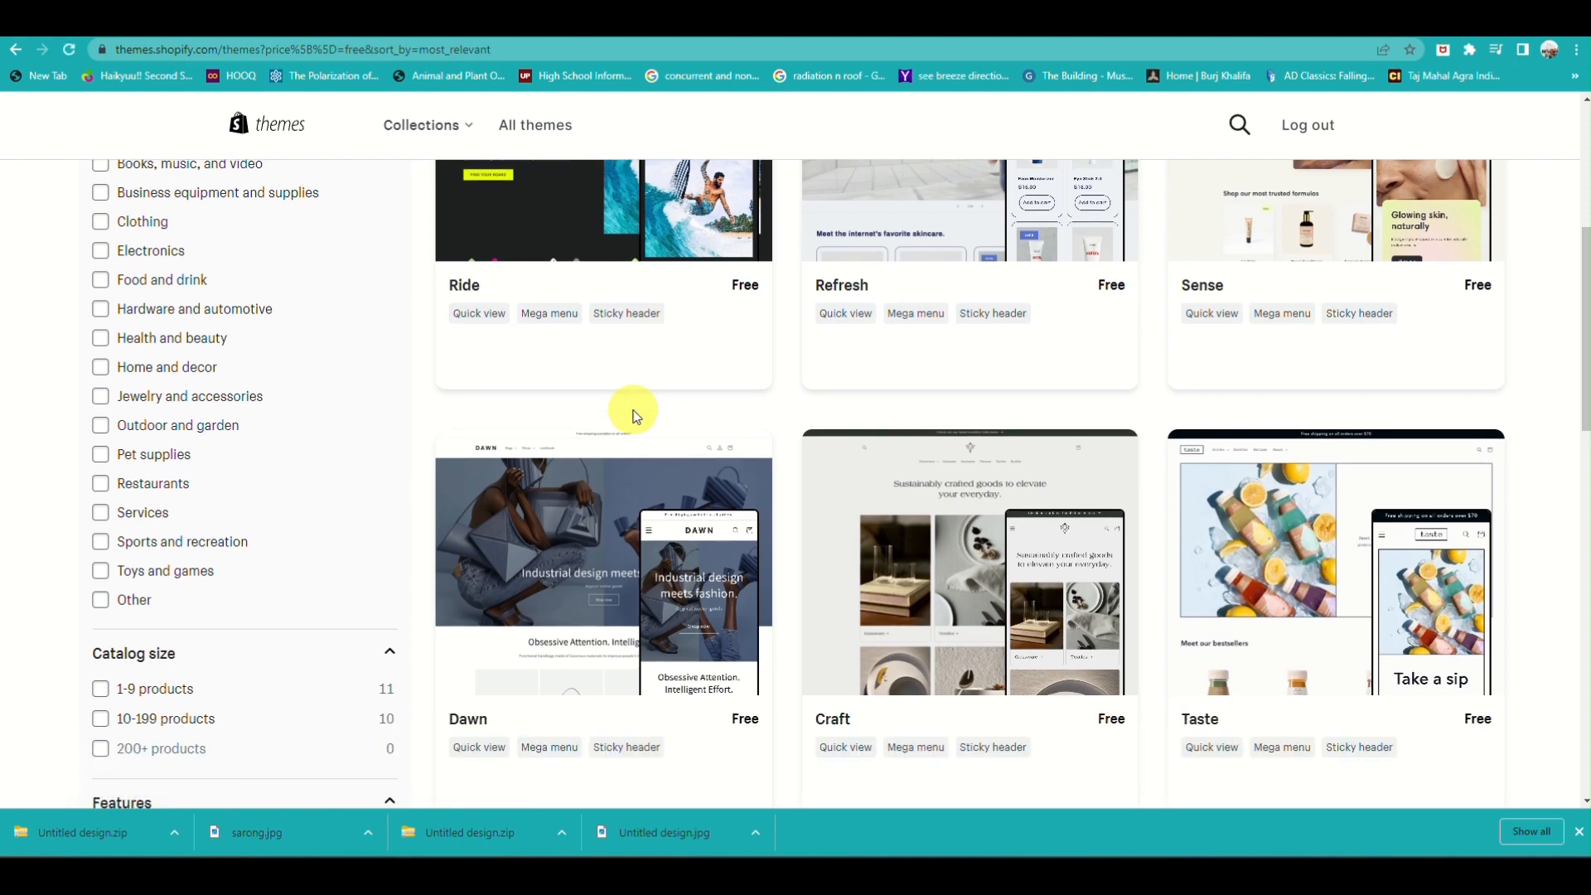
scroll(636, 414, down, 2)
scroll(636, 415, down, 3)
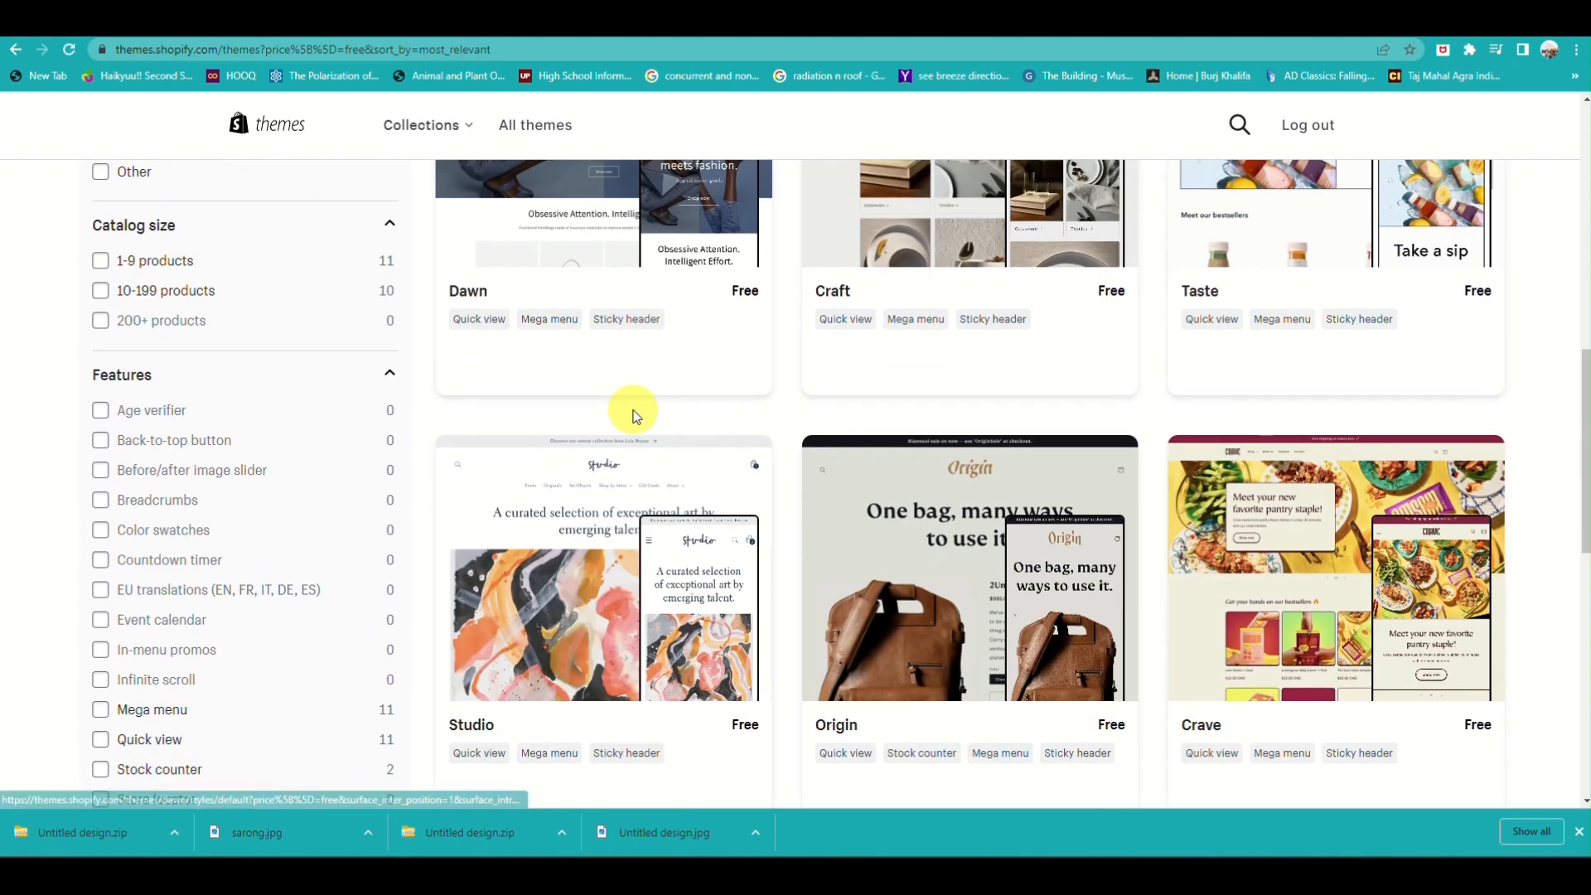
scroll(771, 524, down, 4)
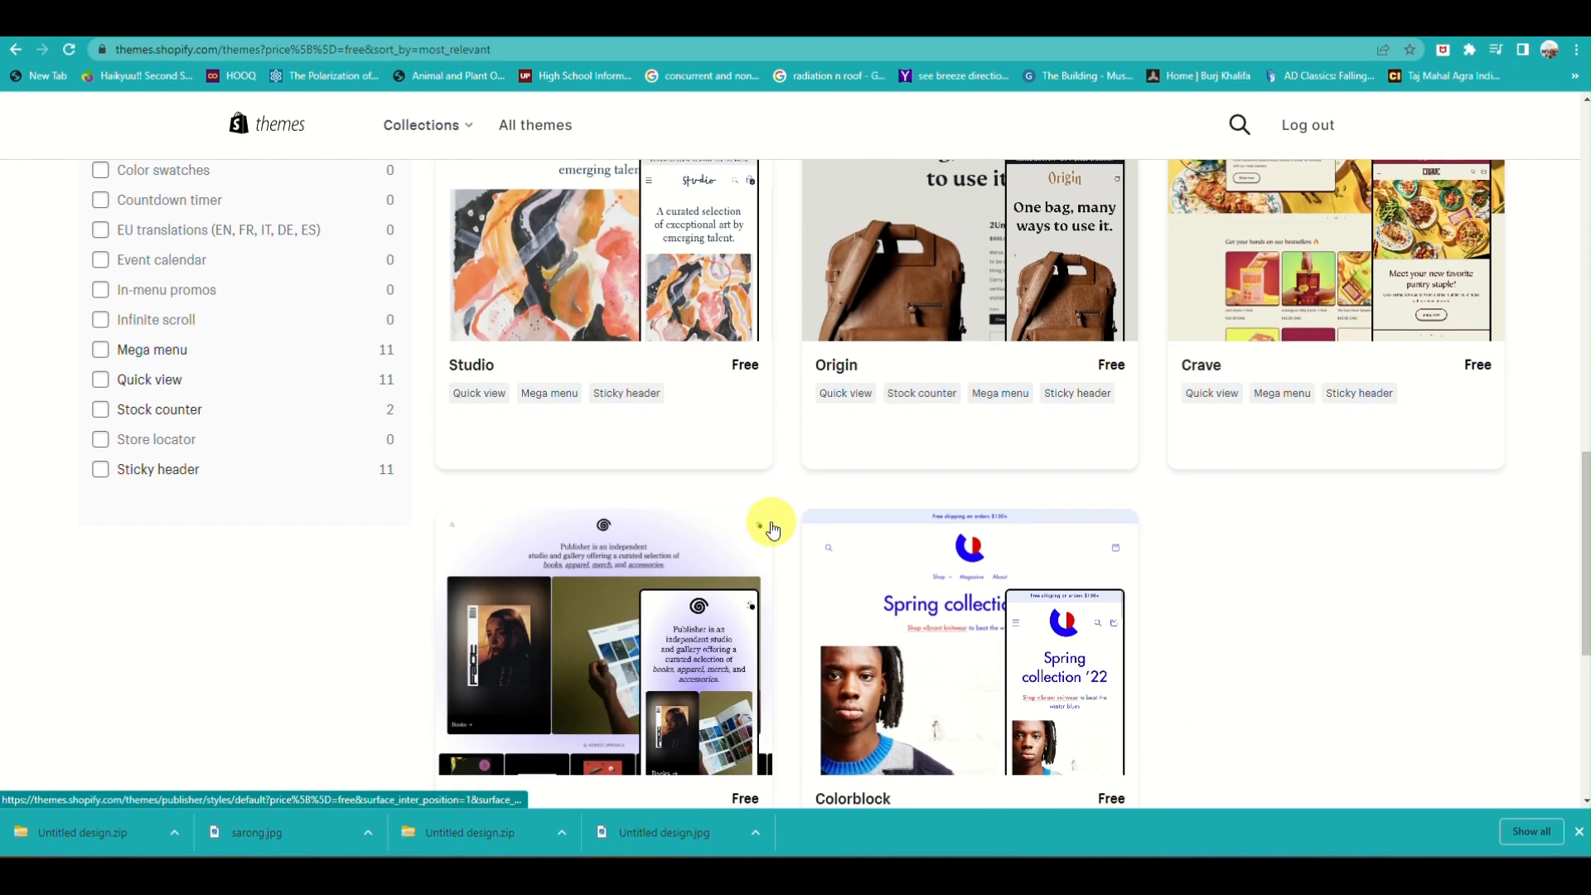
scroll(771, 528, down, 3)
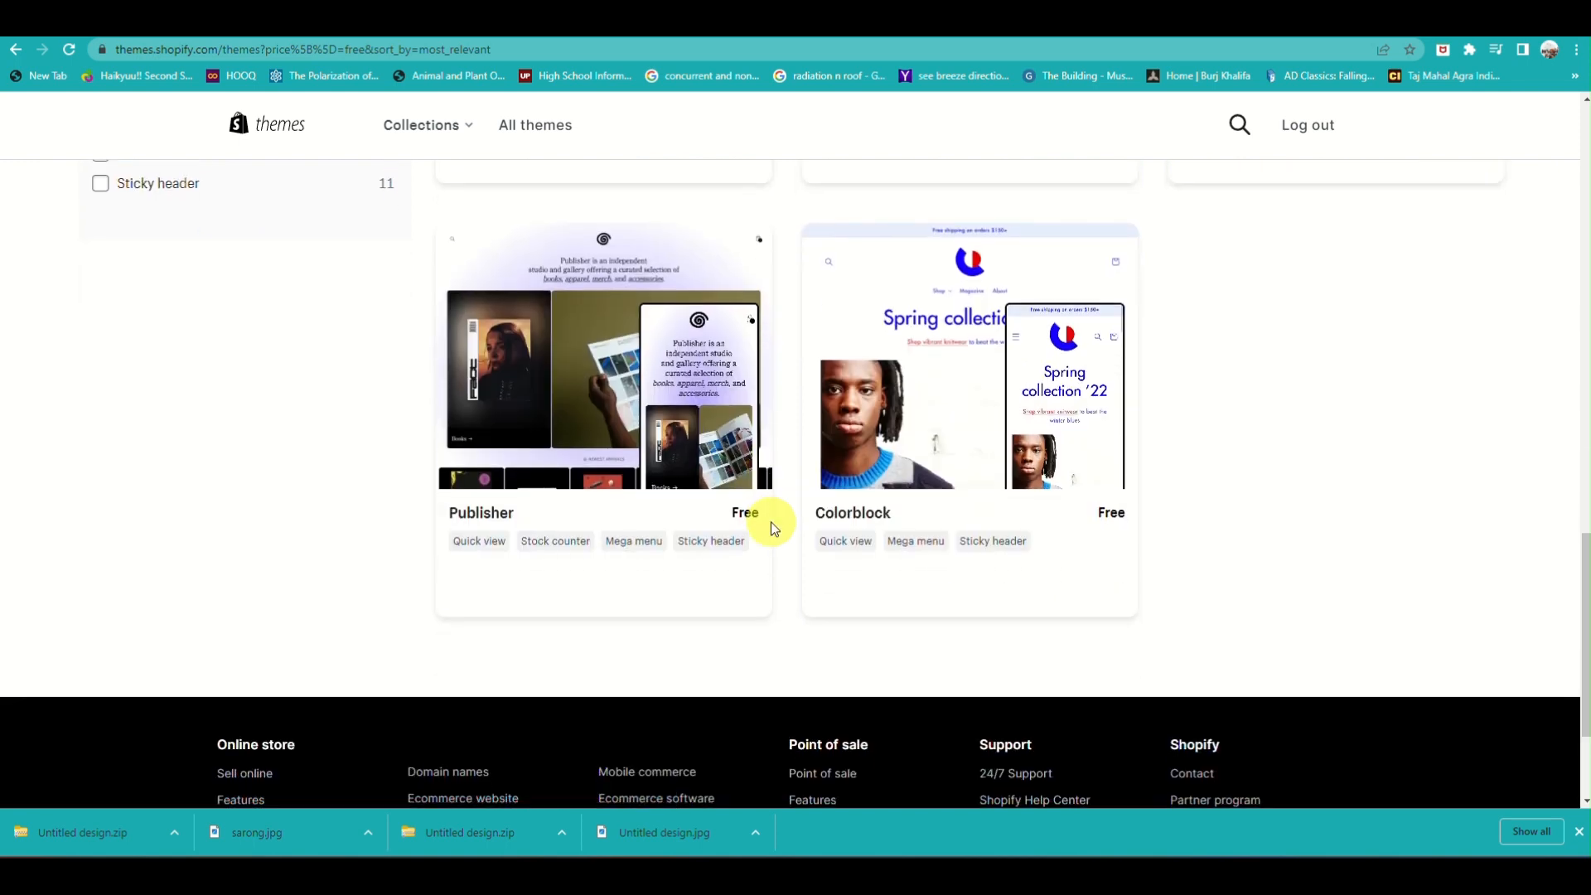
scroll(771, 520, up, 2)
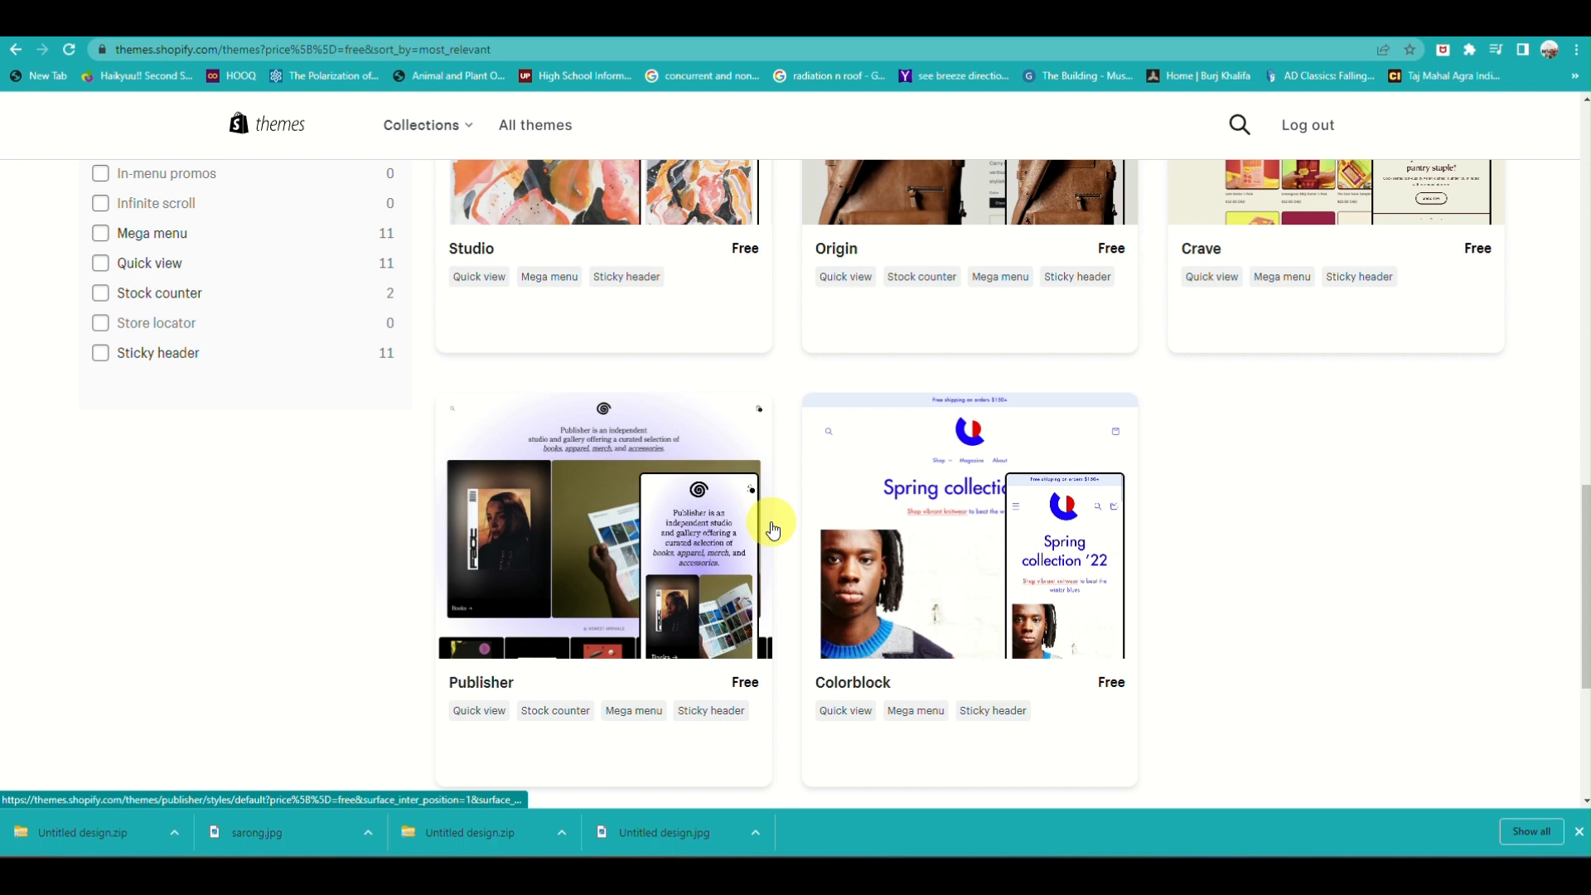
scroll(771, 524, up, 2)
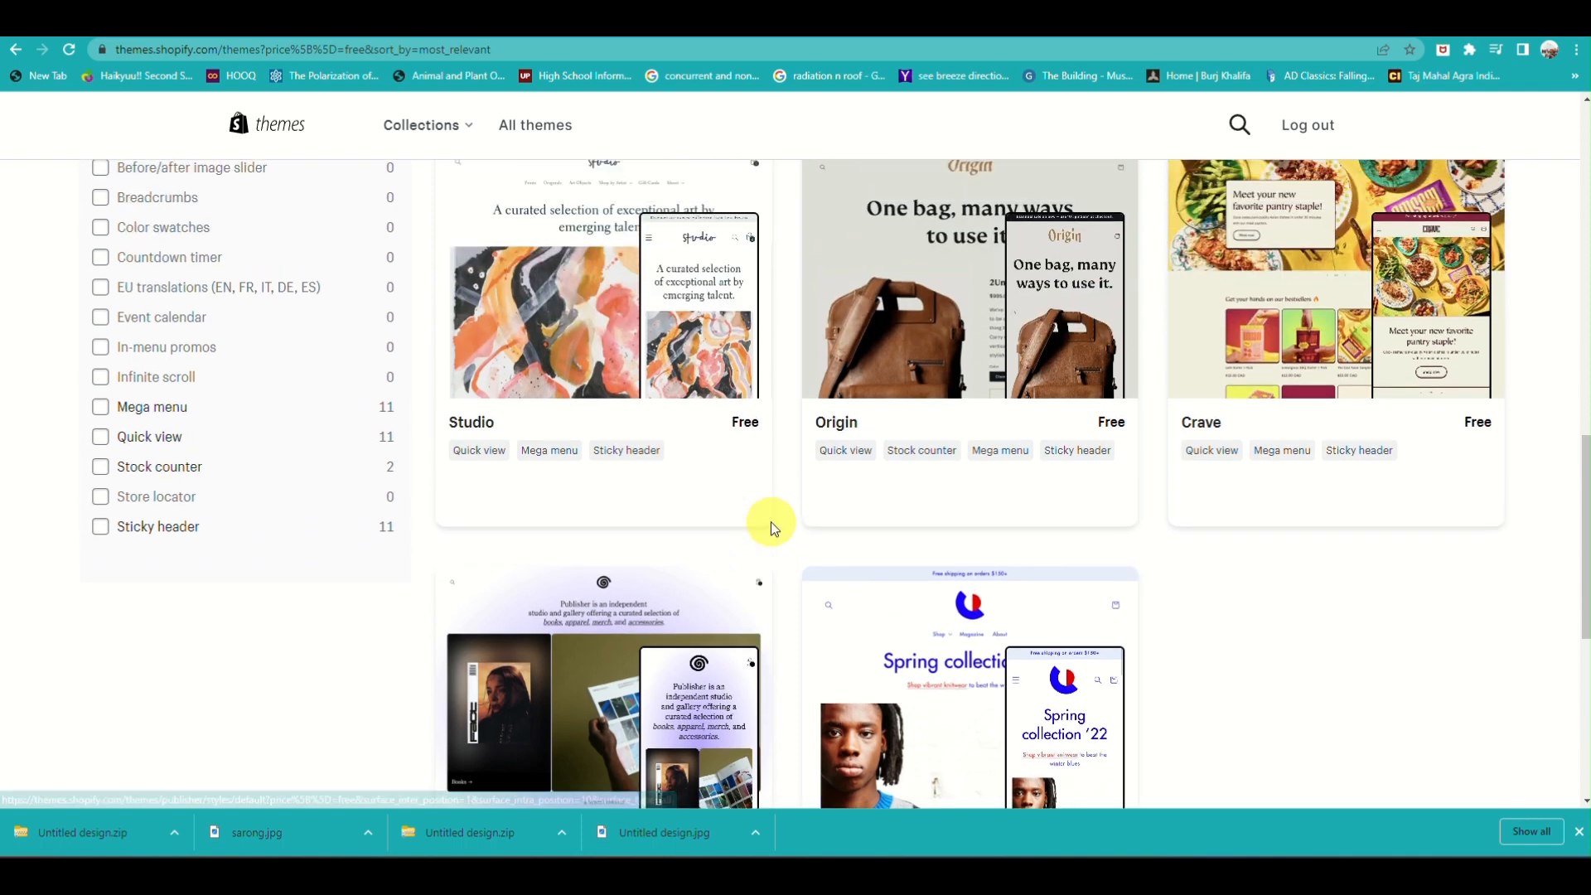
scroll(771, 524, up, 3)
scroll(770, 521, up, 2)
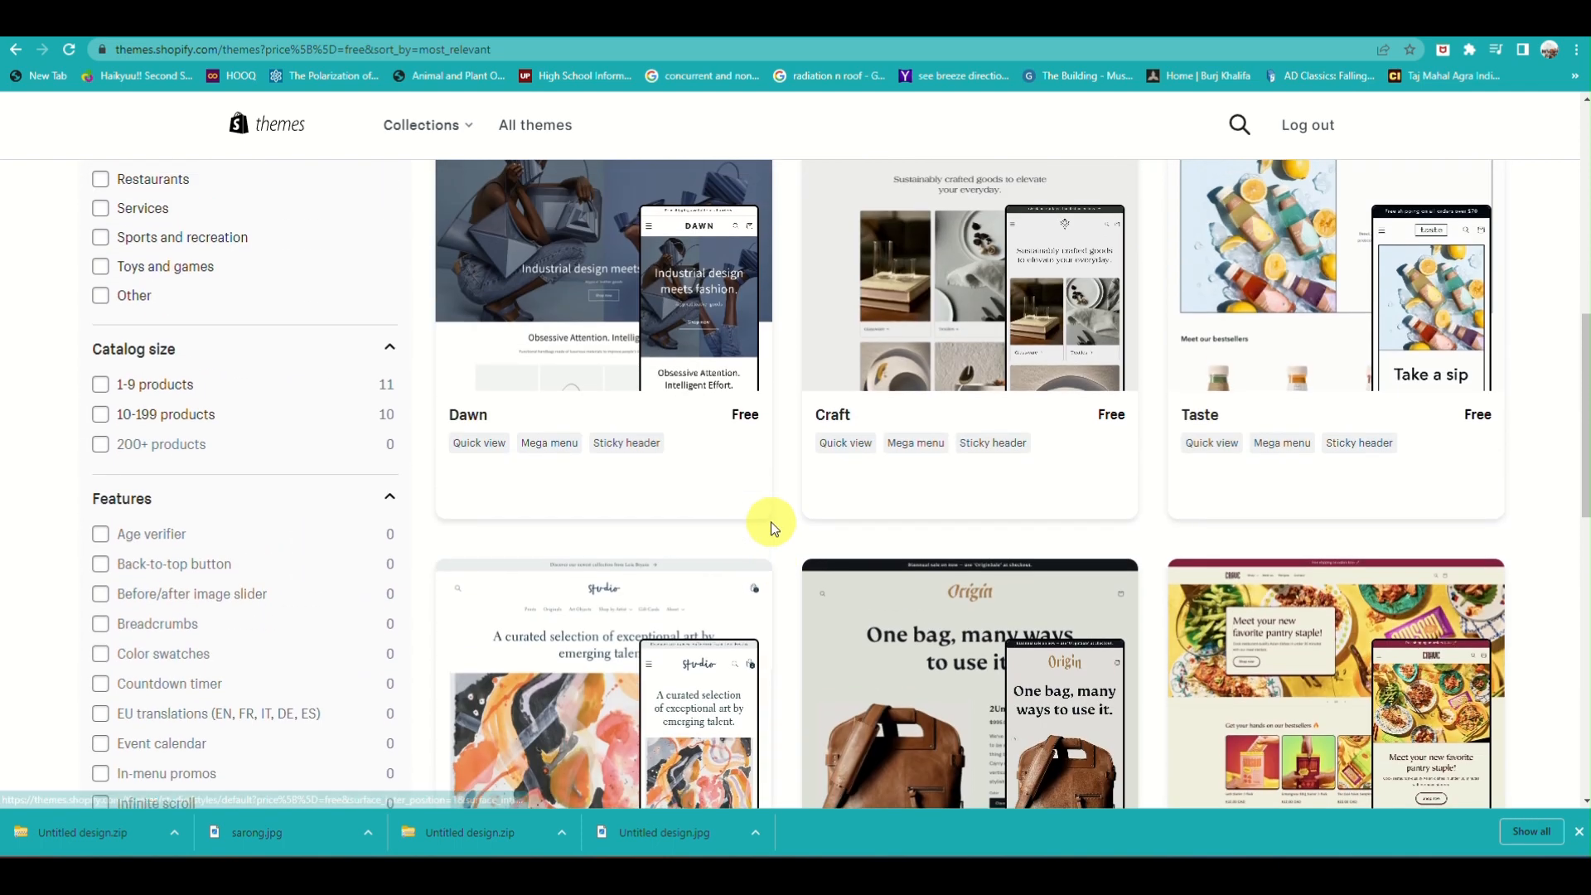
scroll(771, 521, up, 2)
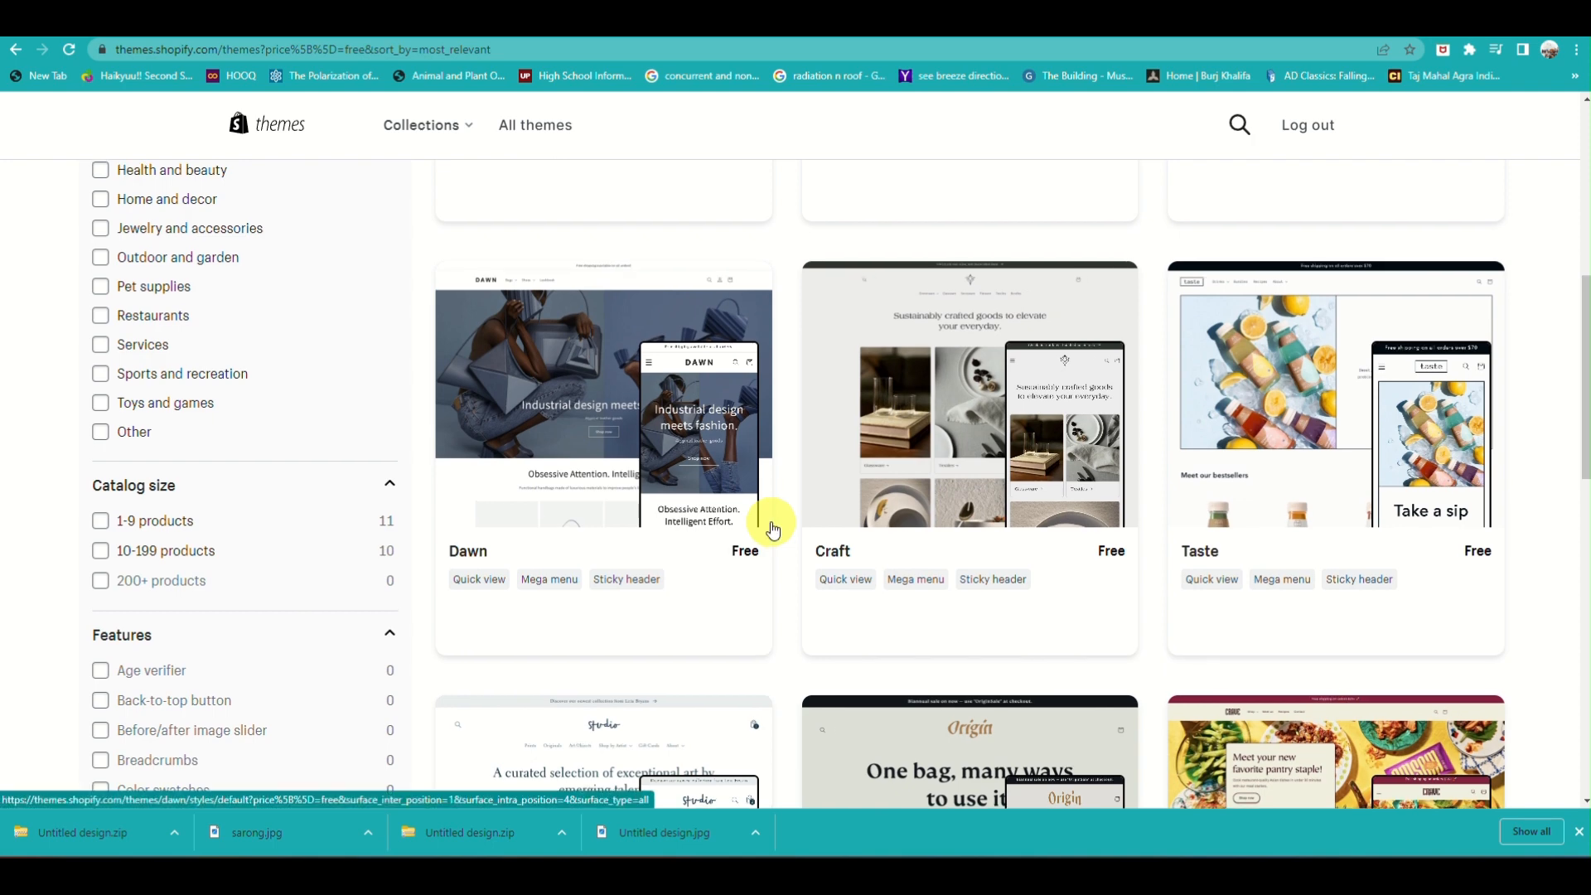
scroll(773, 529, up, 1)
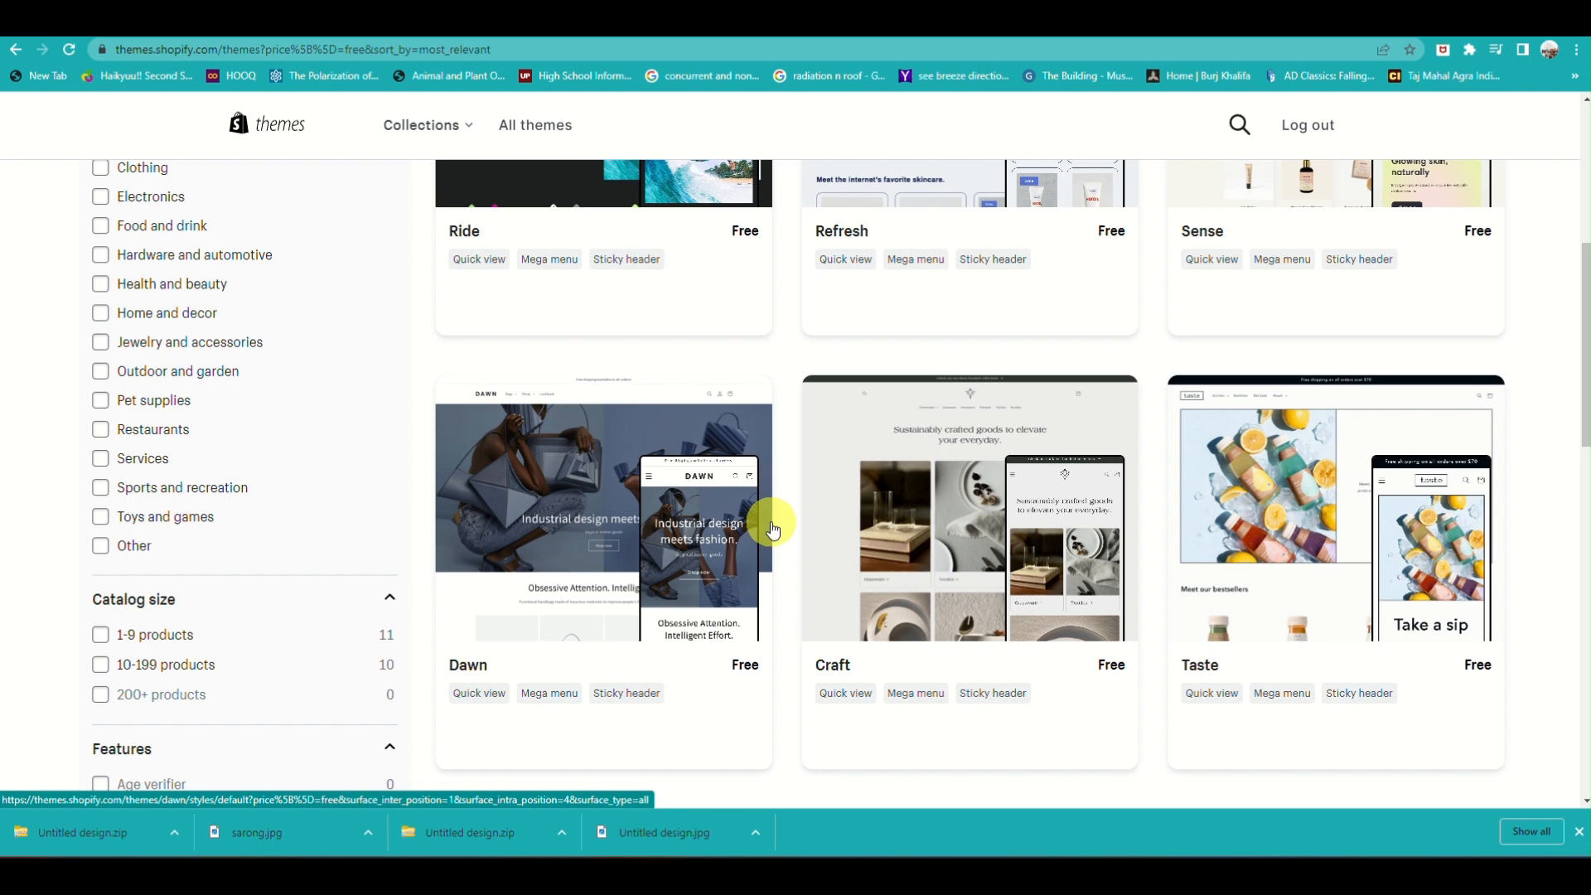
scroll(773, 528, up, 2)
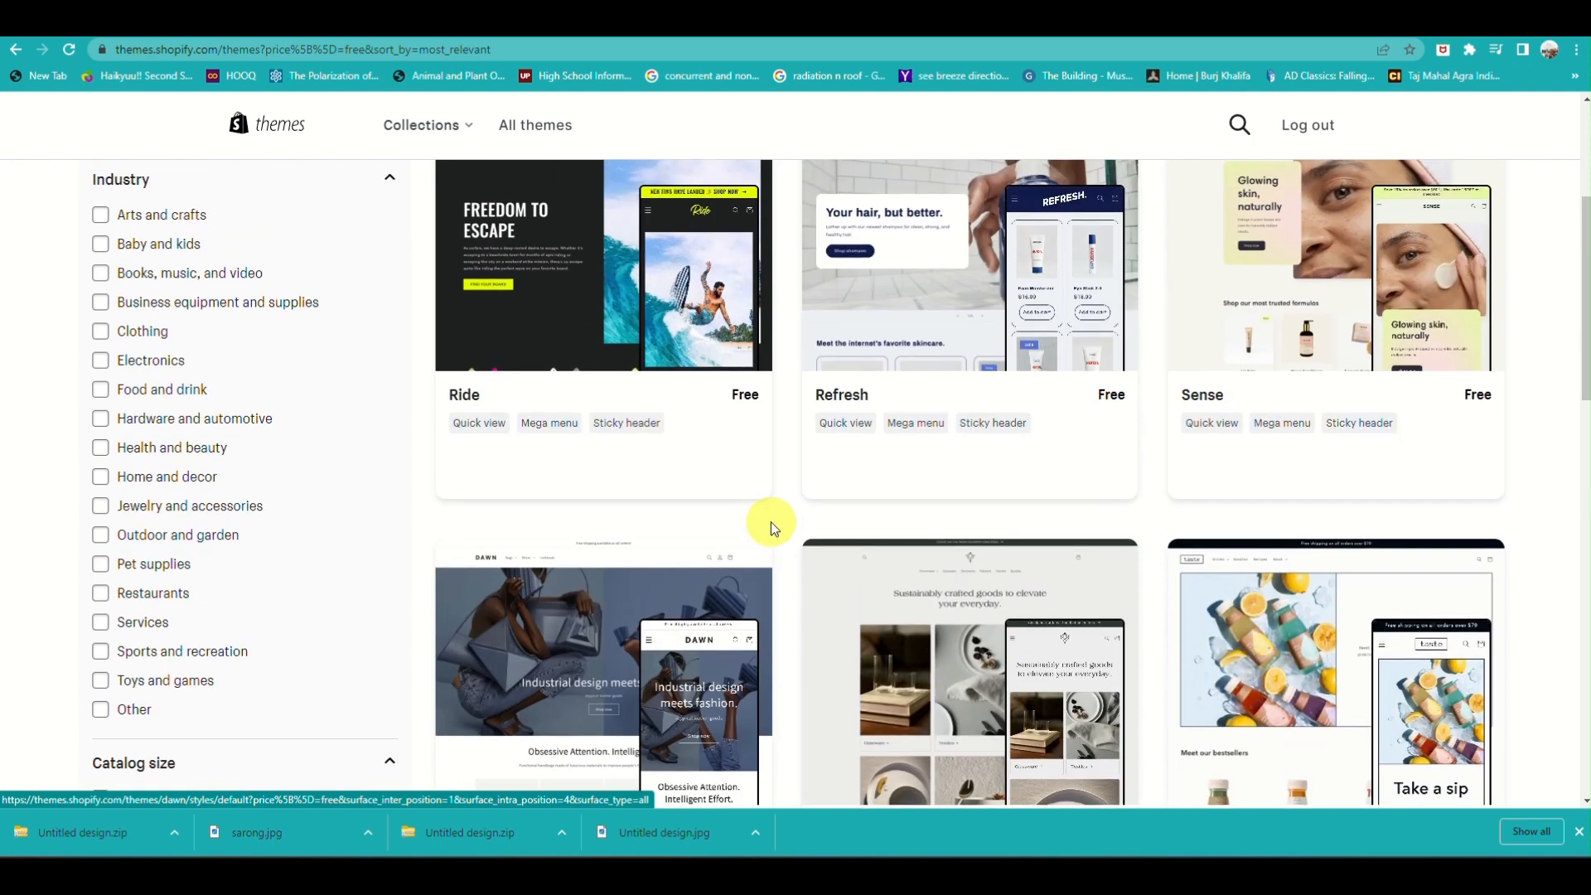
scroll(772, 529, up, 1)
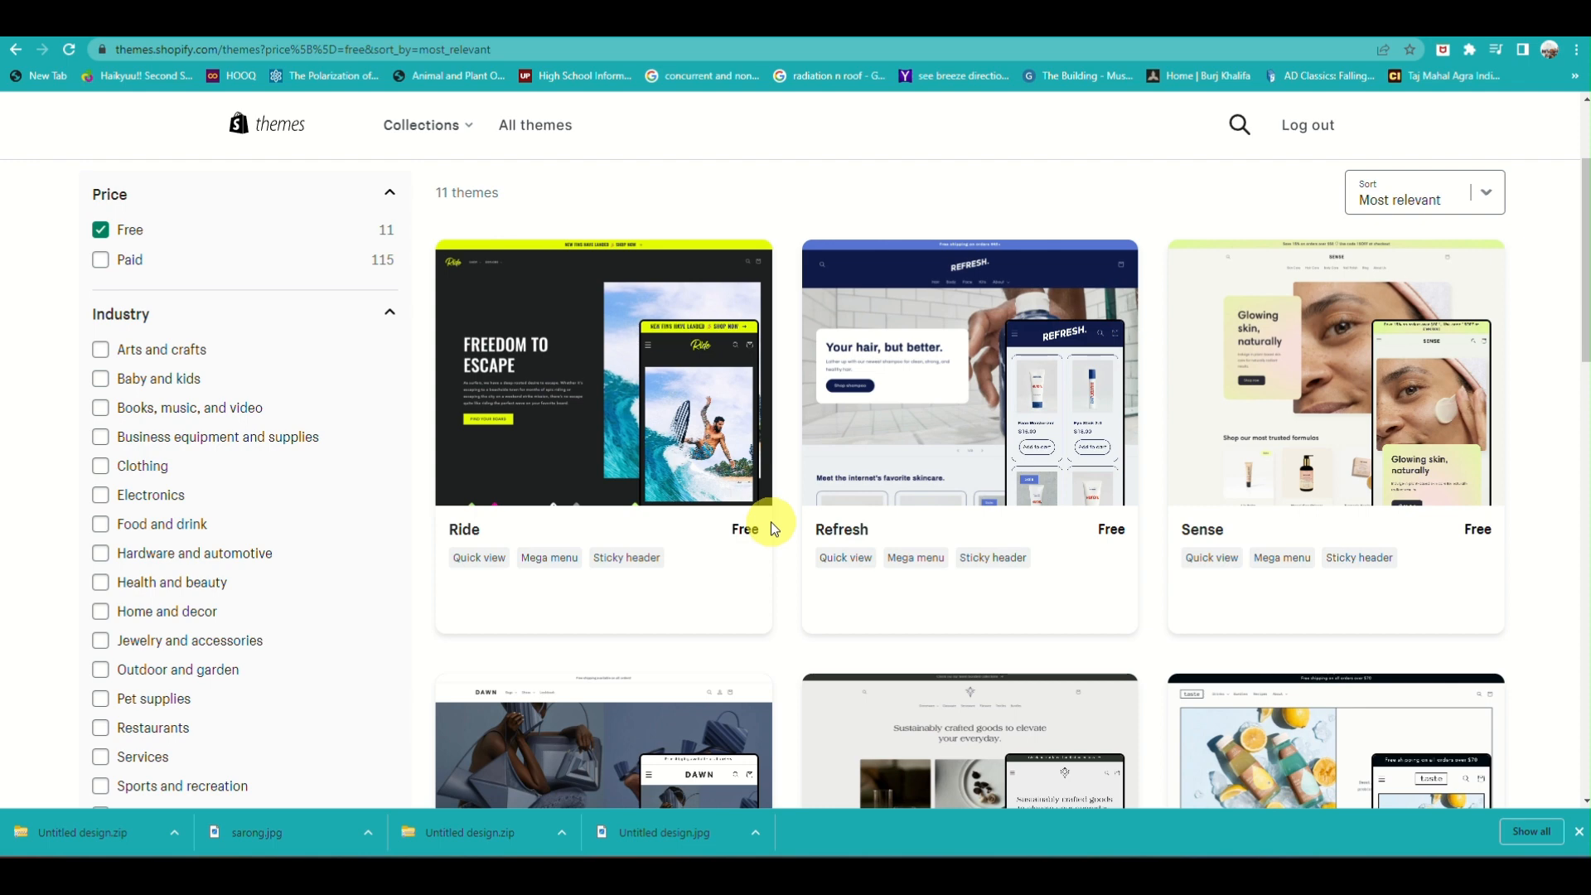
Open the Ride theme's details and add the theme to the store as a trial
click(587, 401)
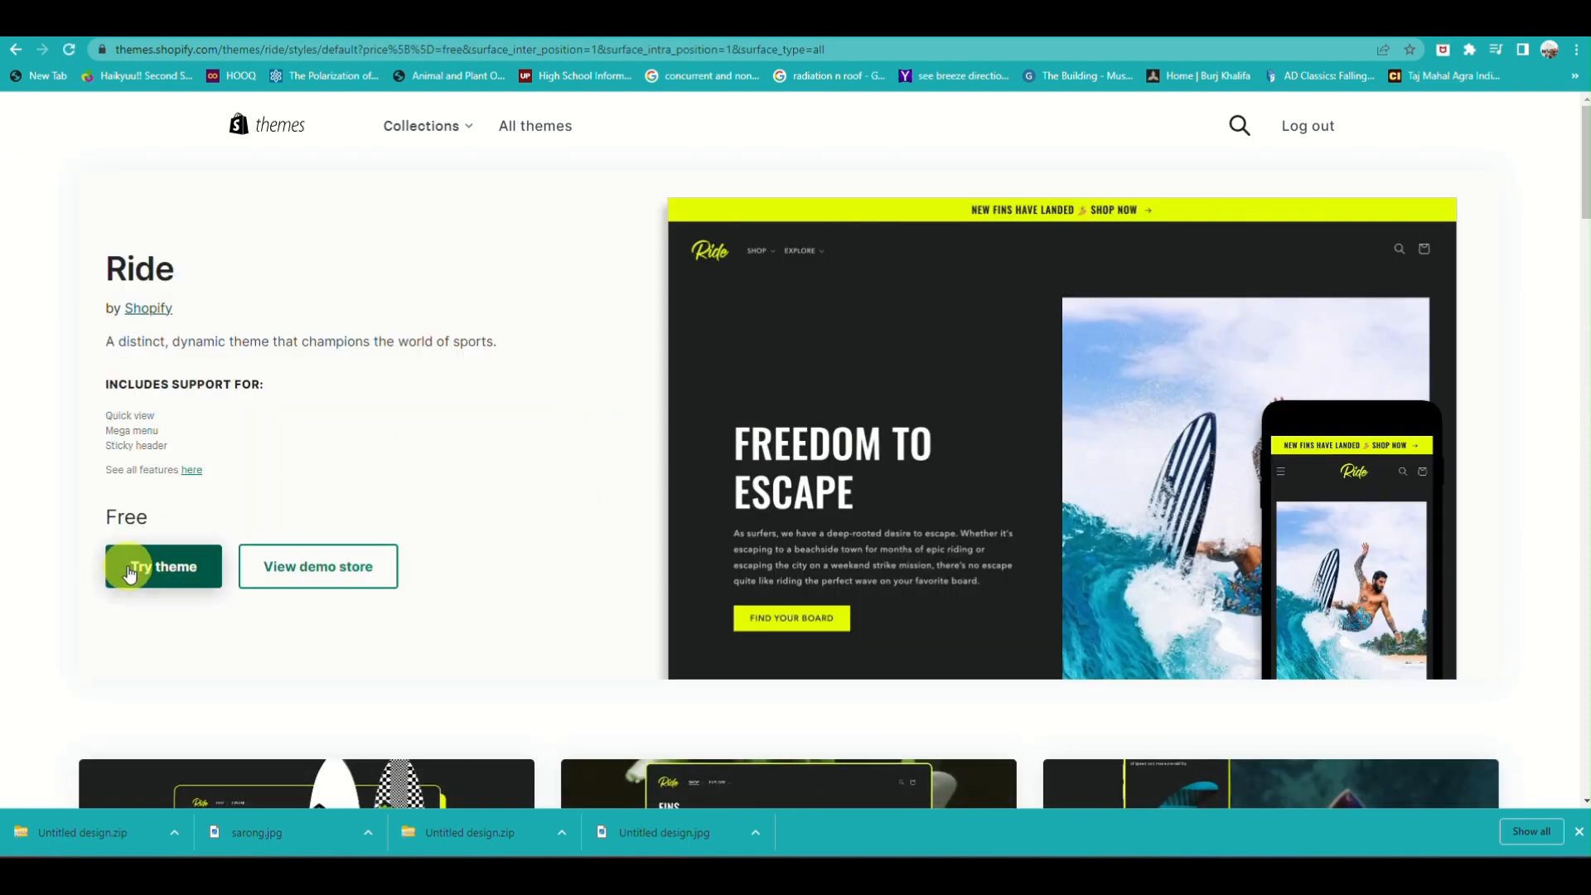
click(130, 572)
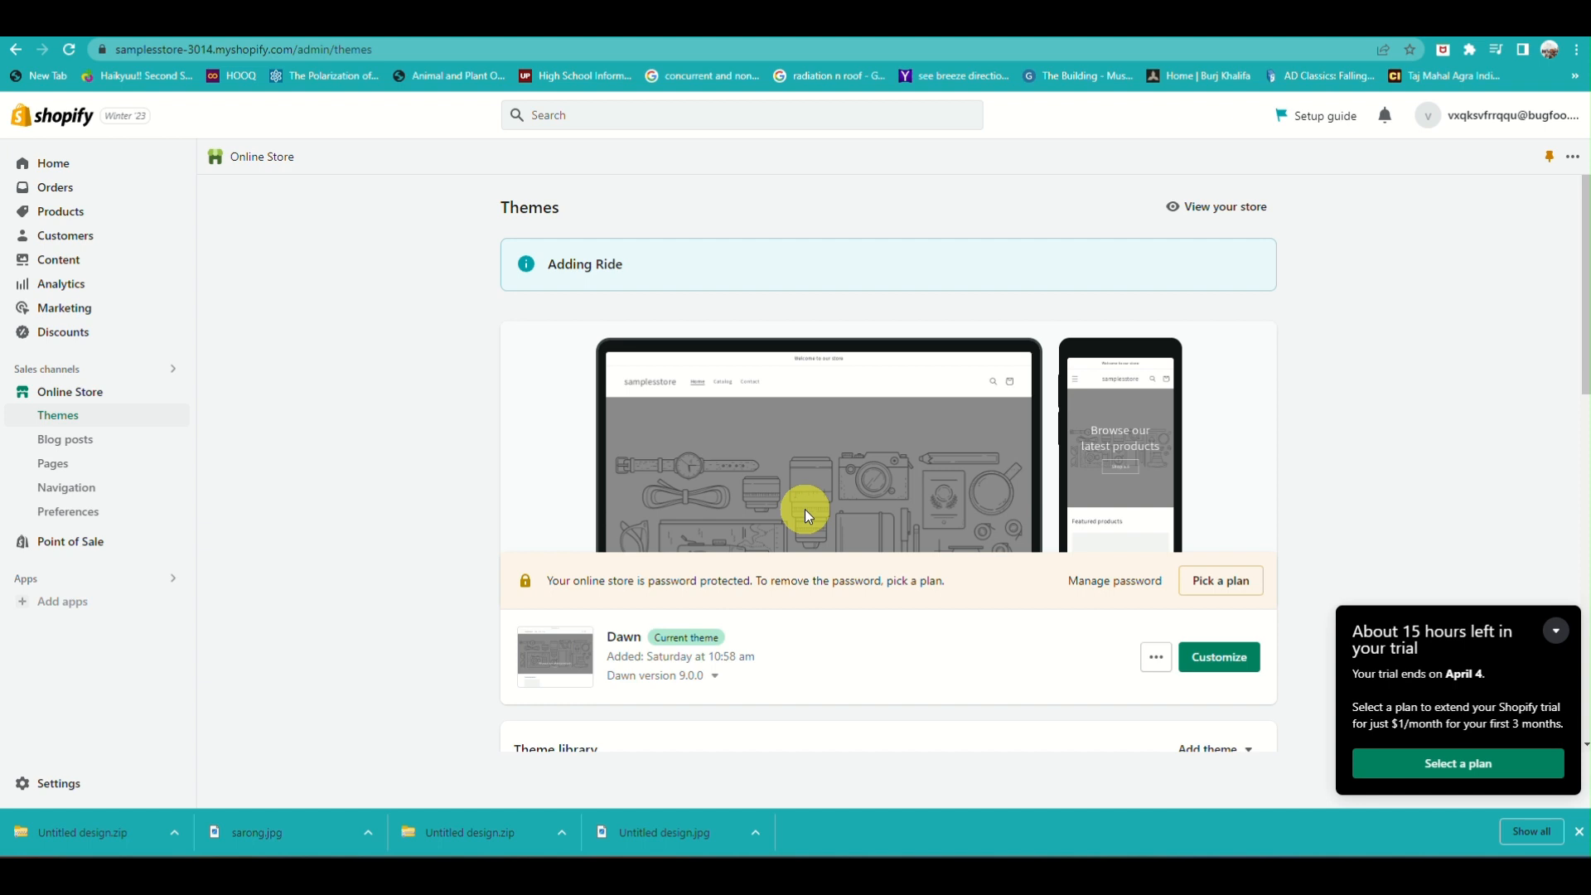
scroll(804, 508, down, 1)
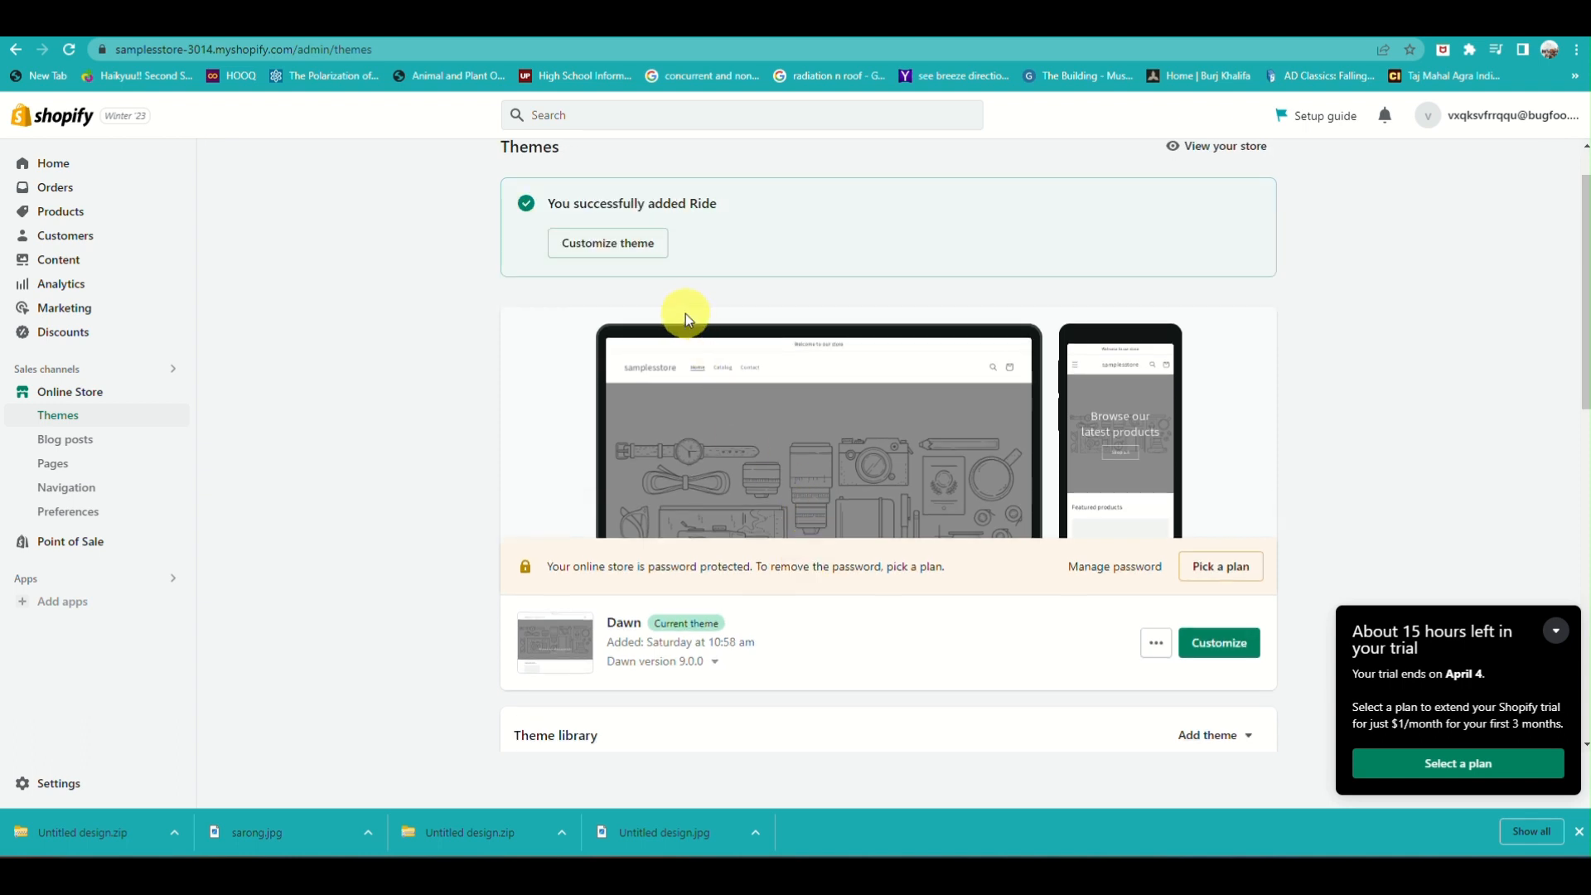
Open the Ride theme for customization and select the Shop button in the home page's image-with-text section
click(645, 245)
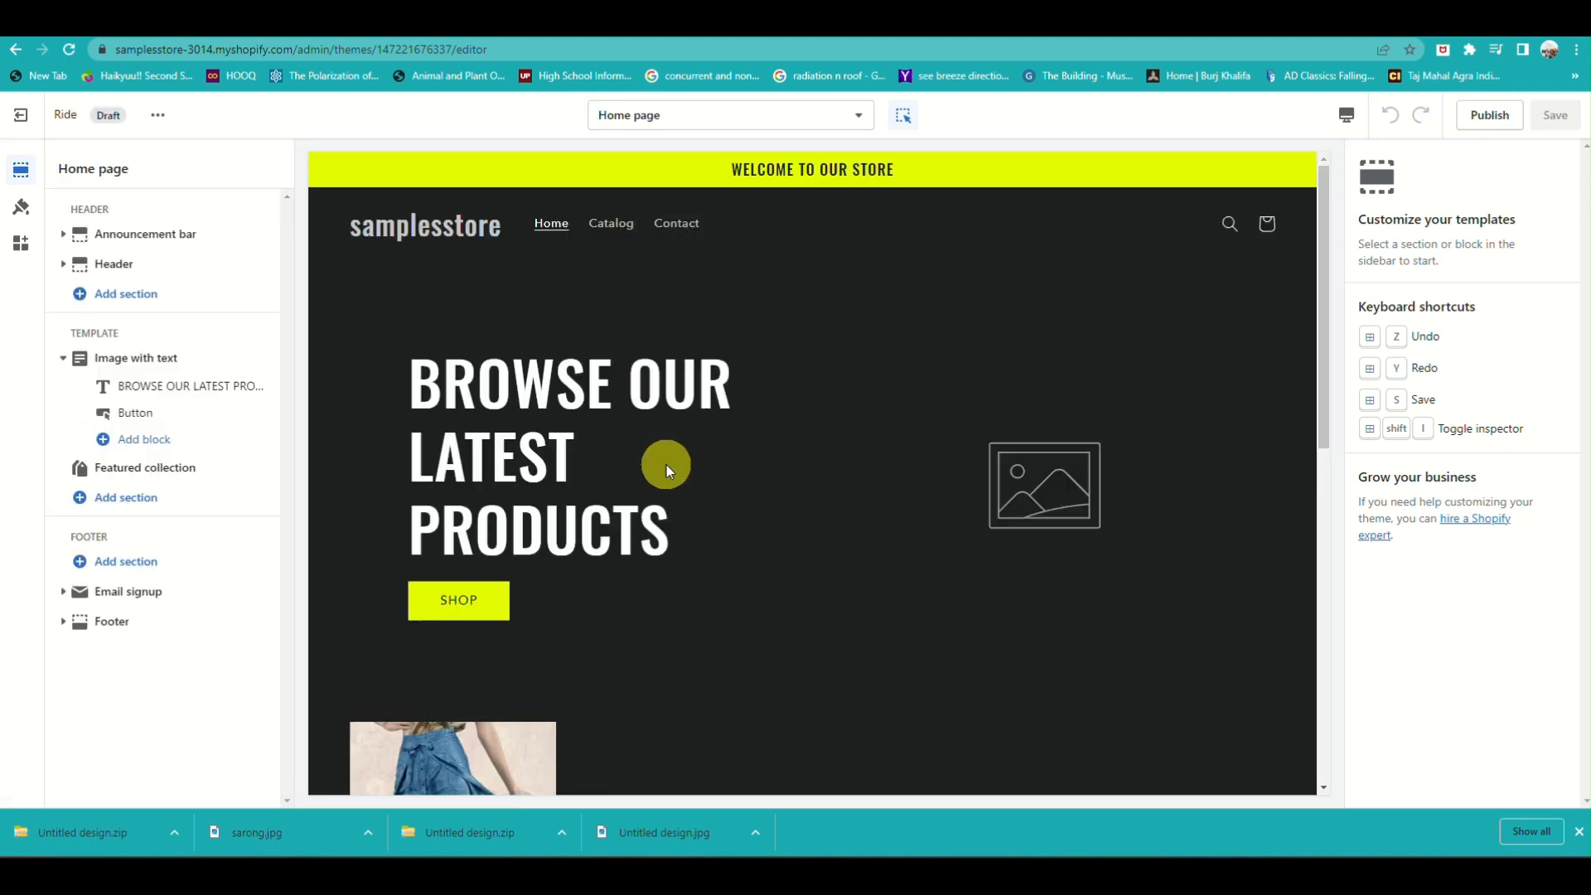
scroll(666, 465, down, 2)
scroll(666, 465, up, 2)
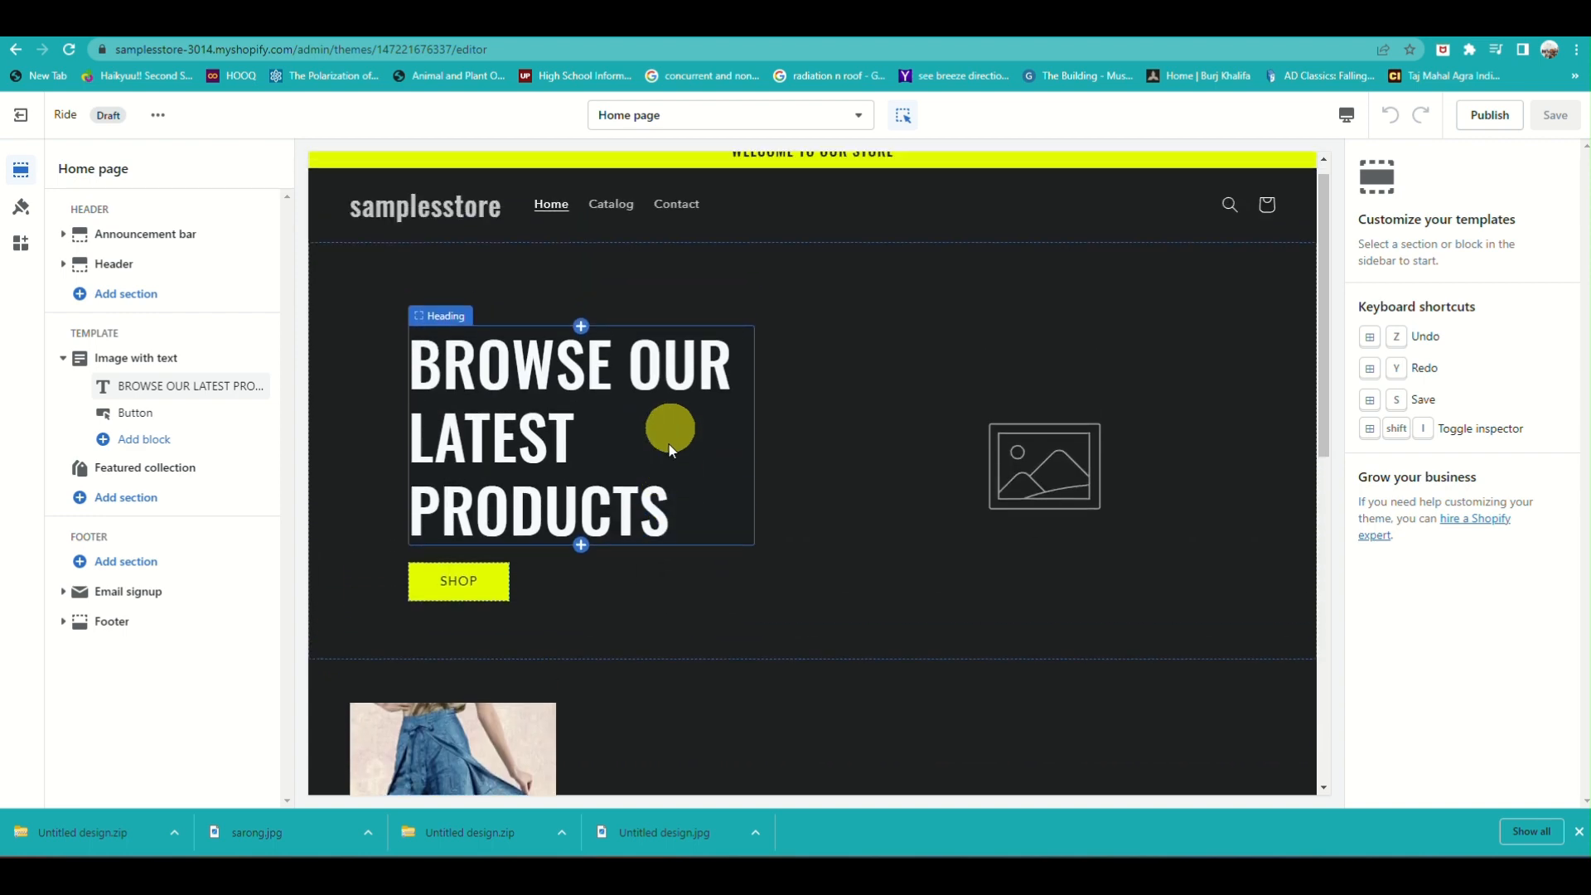
click(482, 584)
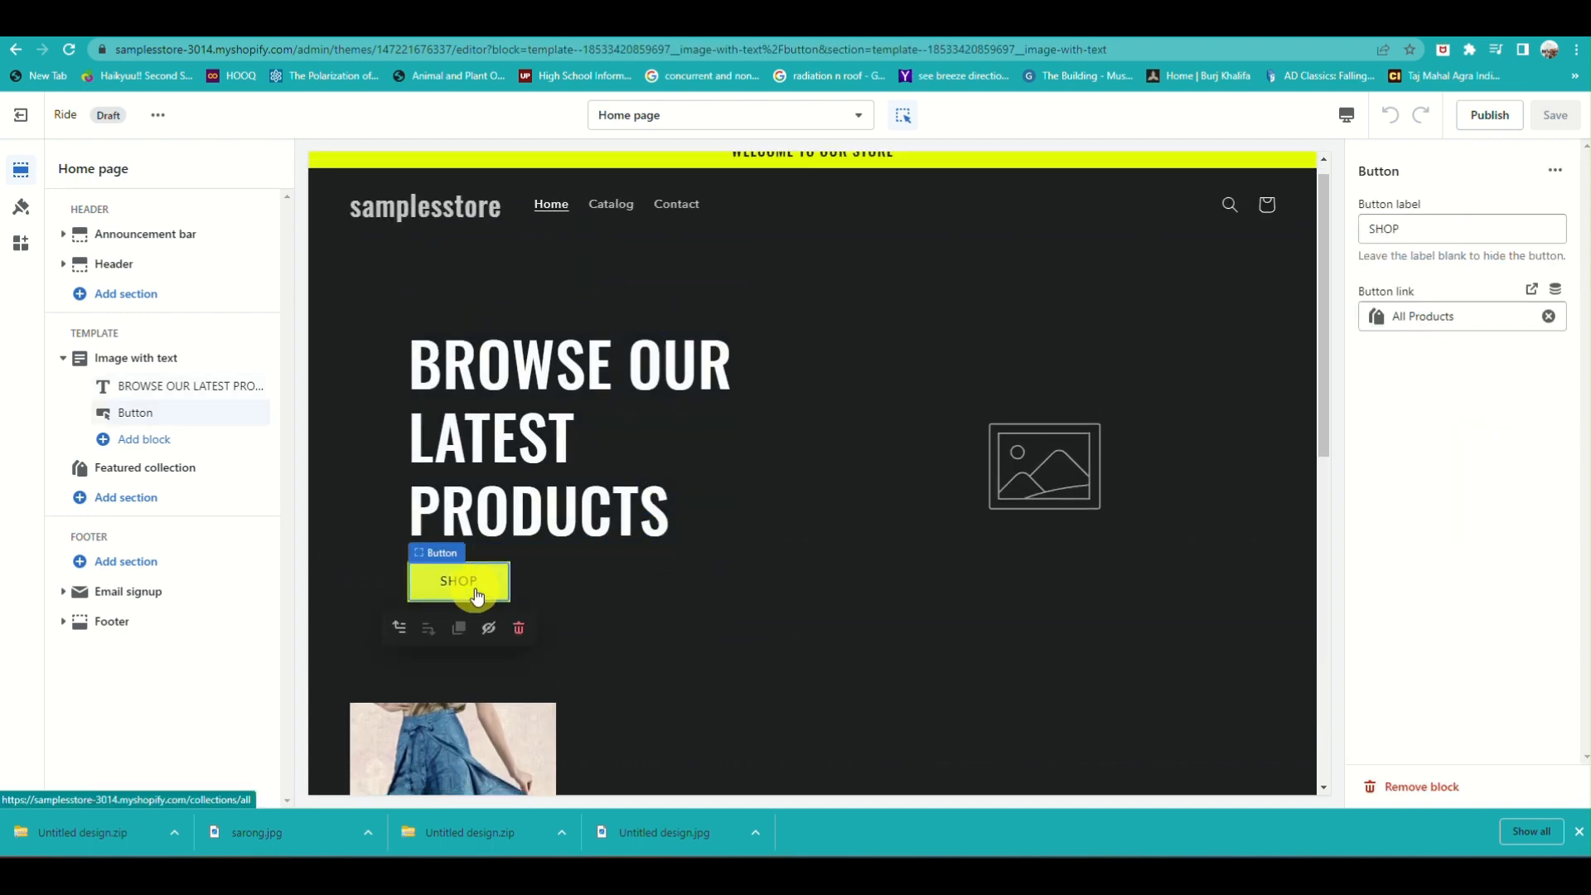
In the theme's color settings, set the Solid button label color to pale aqua #D9FFFA
click(21, 206)
click(117, 249)
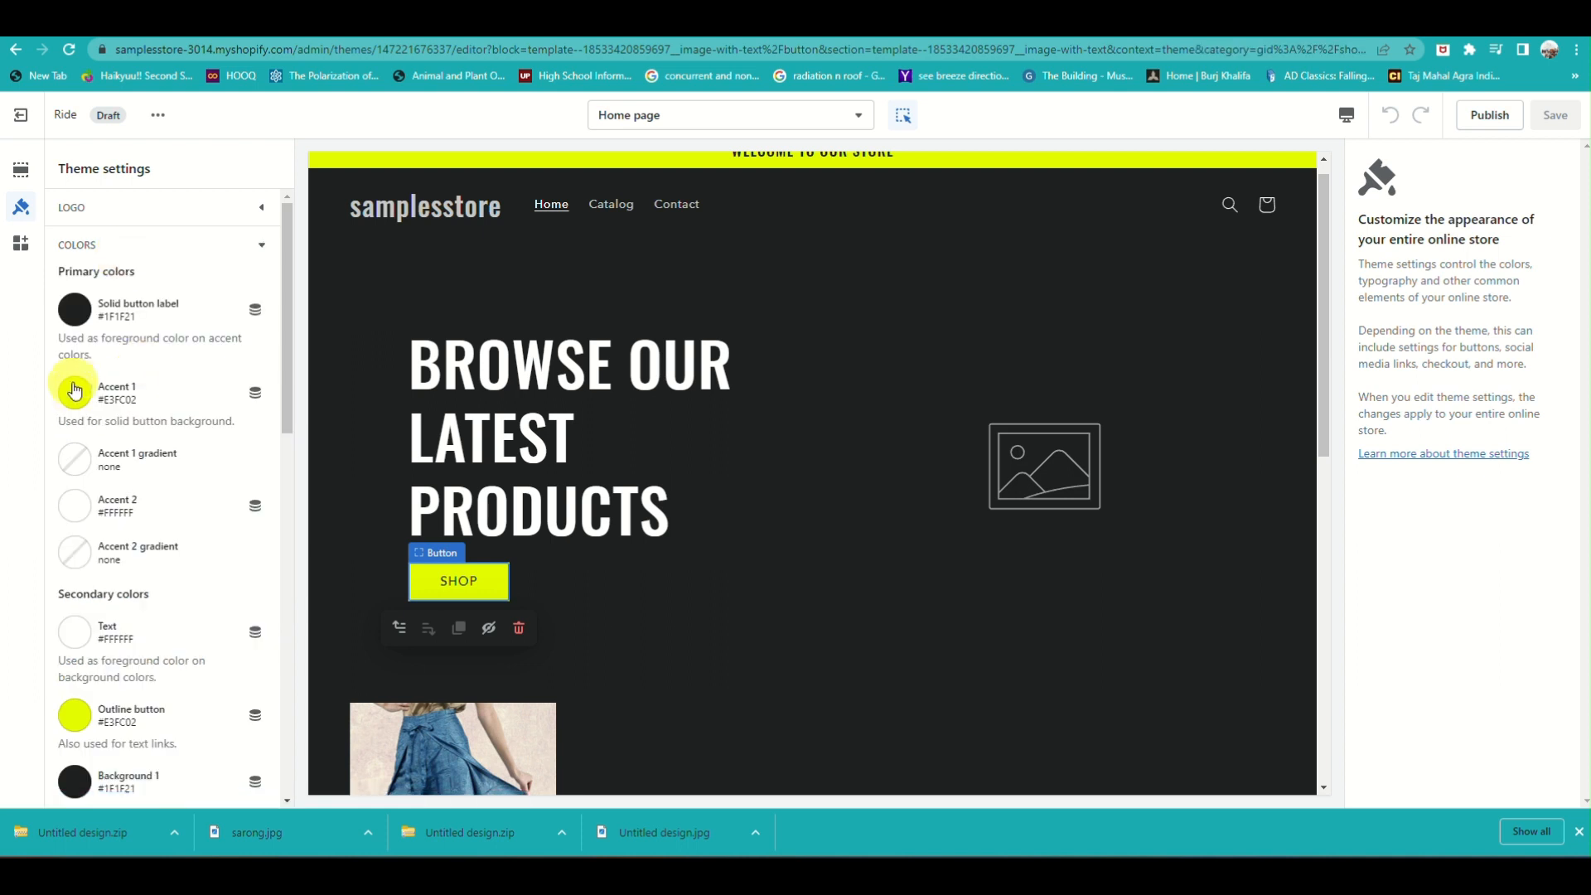
click(74, 391)
click(37, 275)
click(75, 309)
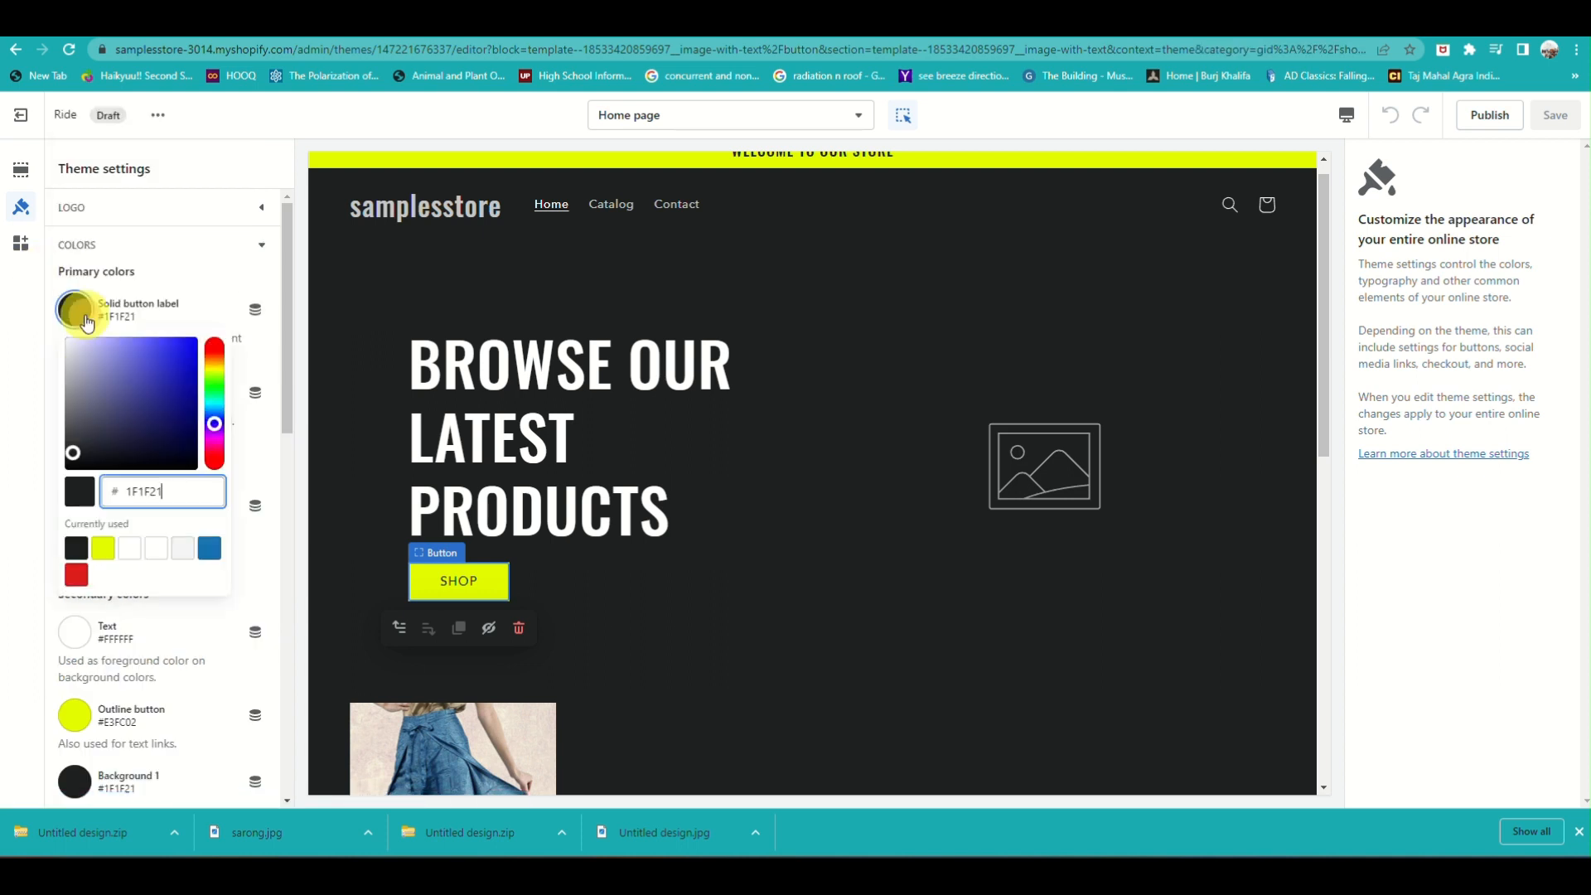
click(213, 405)
click(120, 348)
click(97, 338)
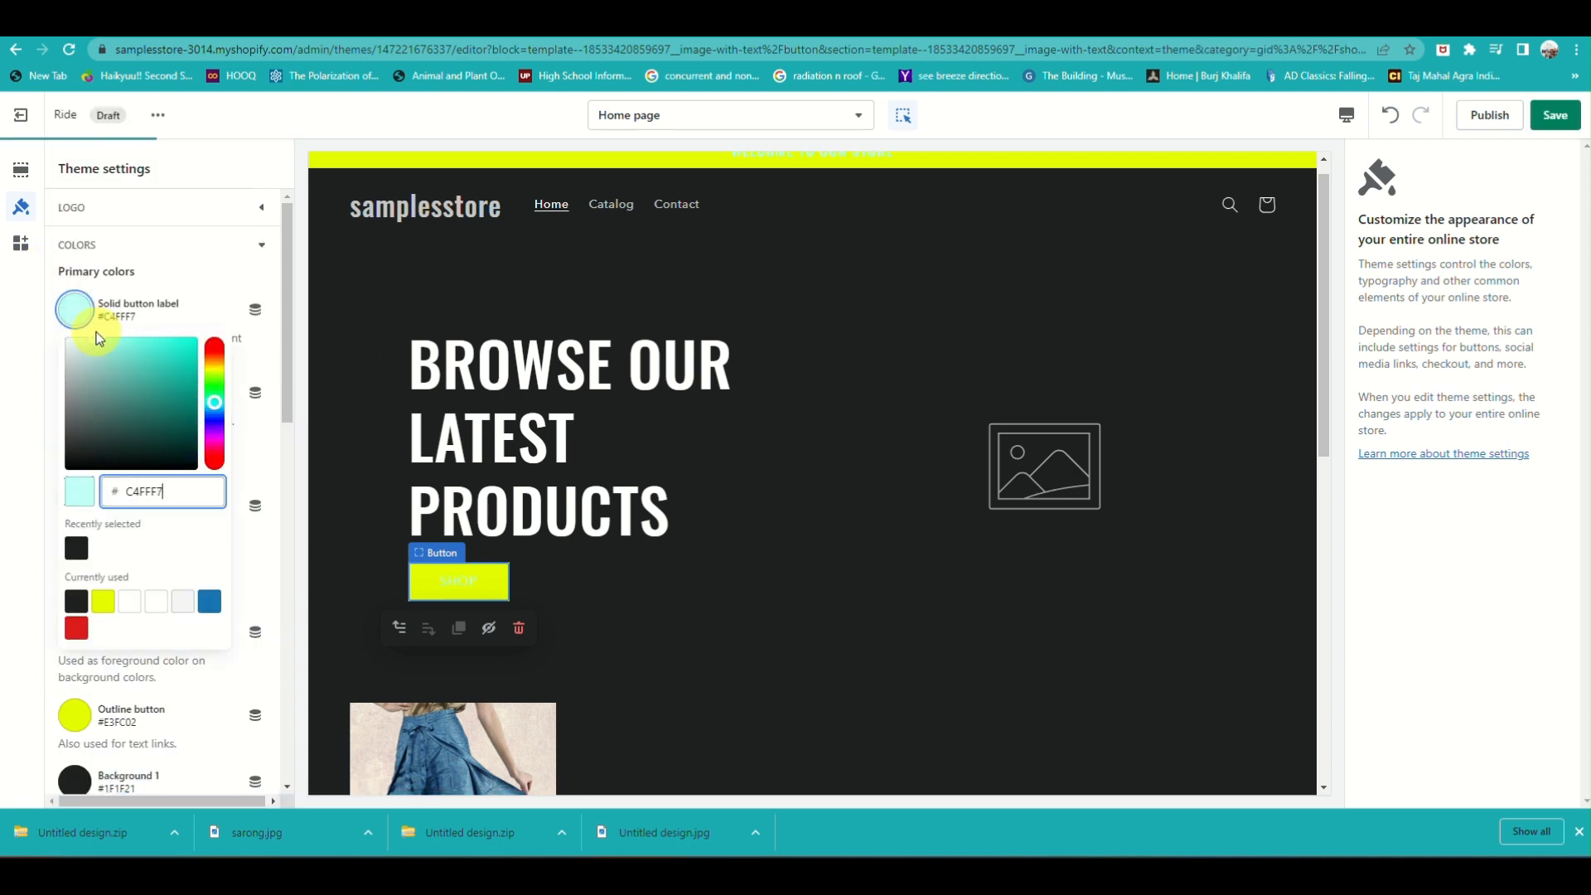
Set the theme's Accent 1 color to yellow #FCED02 and check it in the home page preview
click(71, 718)
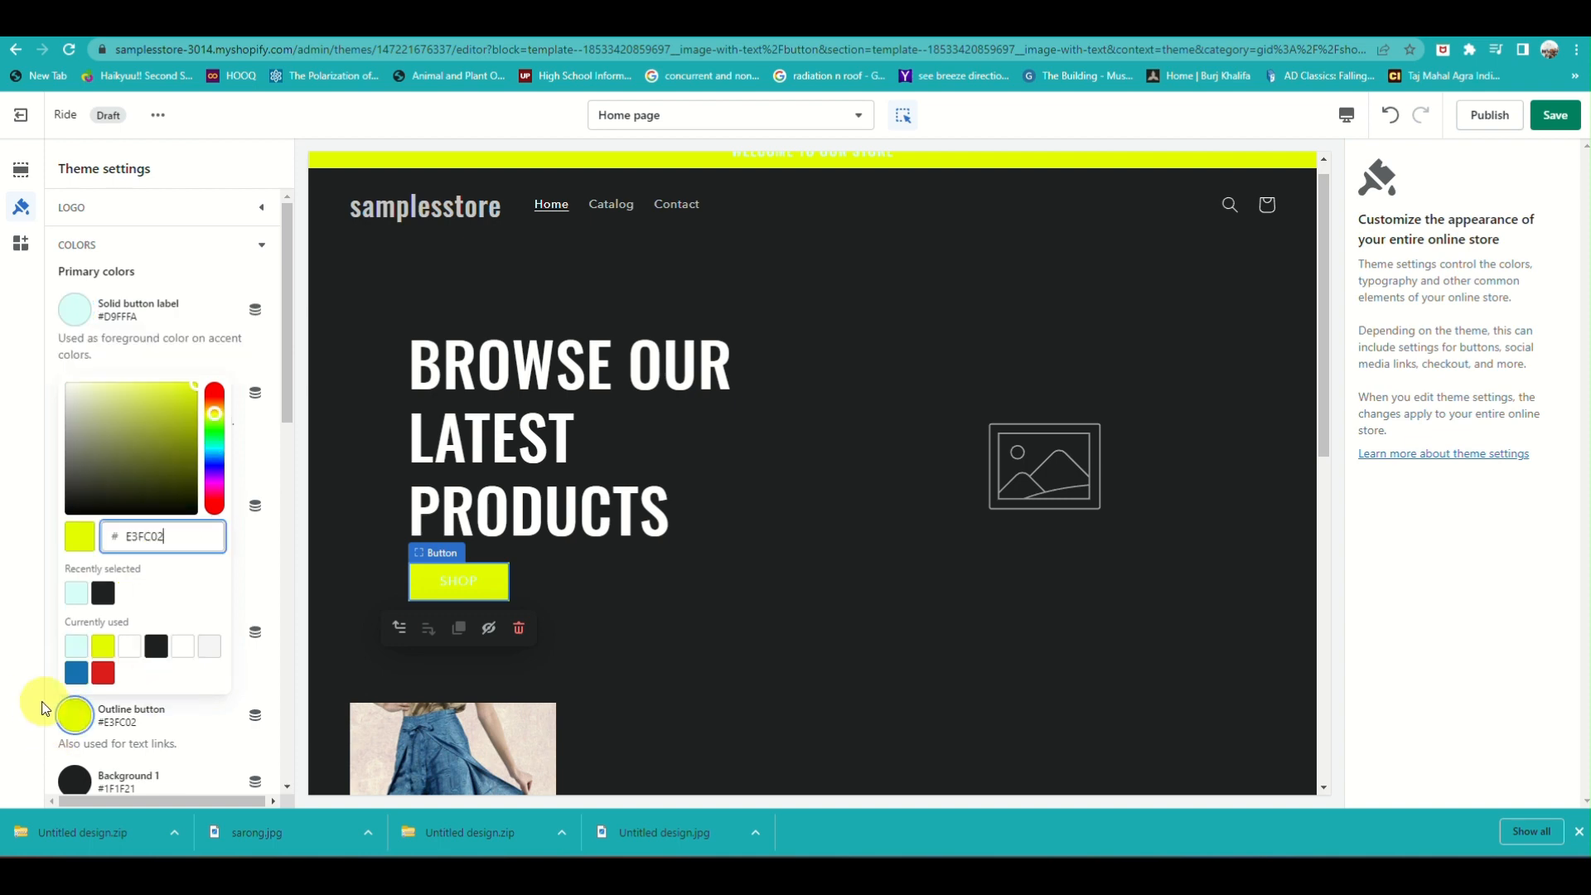
click(49, 703)
click(74, 392)
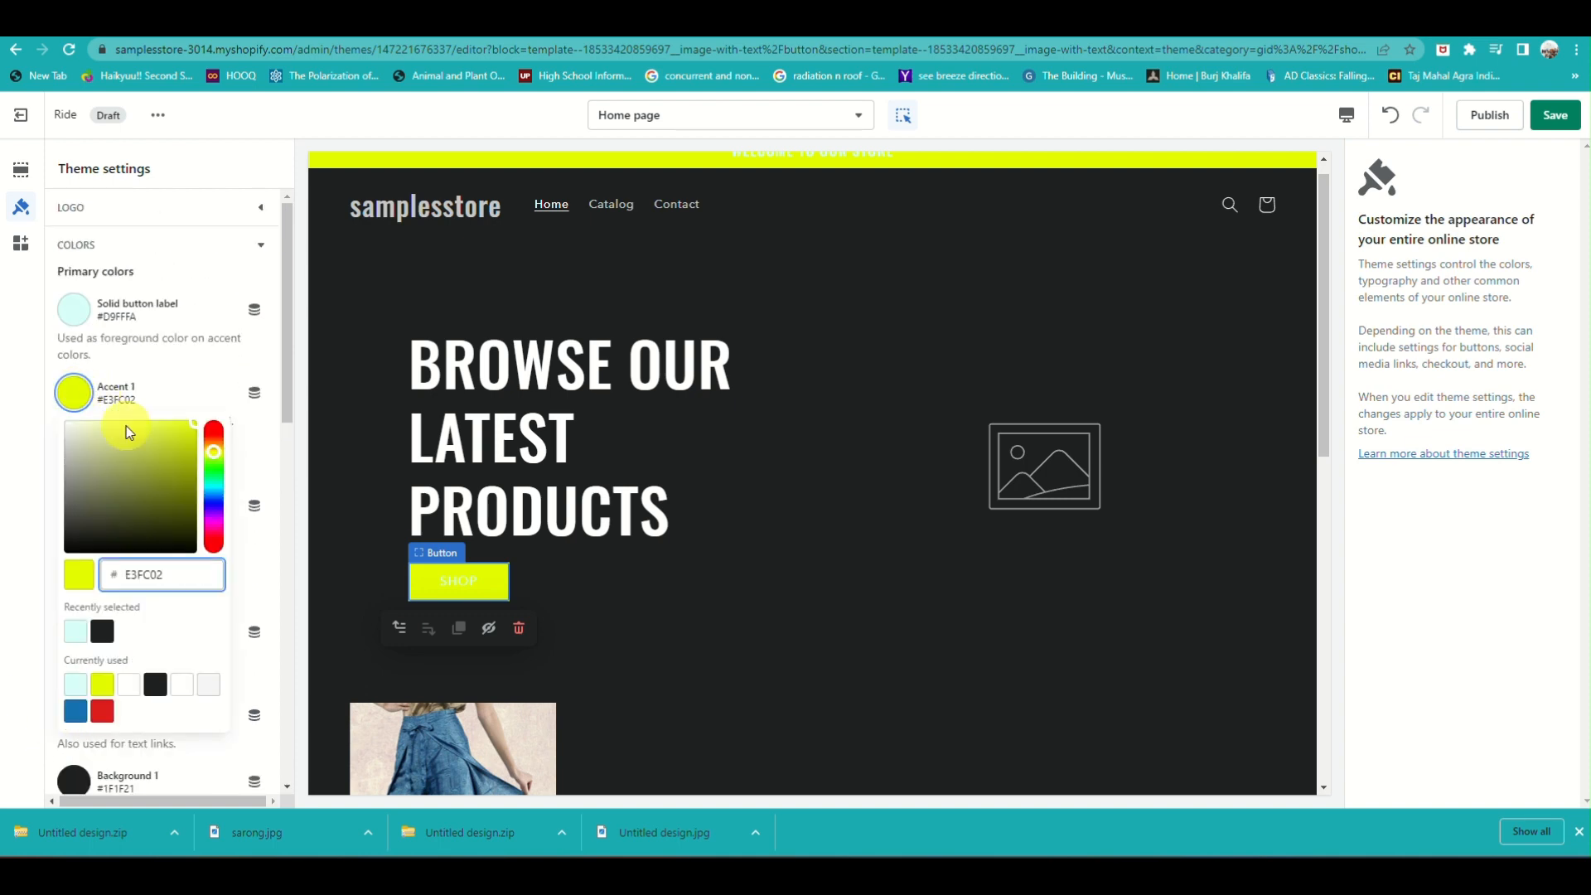
drag(214, 452, 234, 449)
click(234, 449)
scroll(572, 569, down, 5)
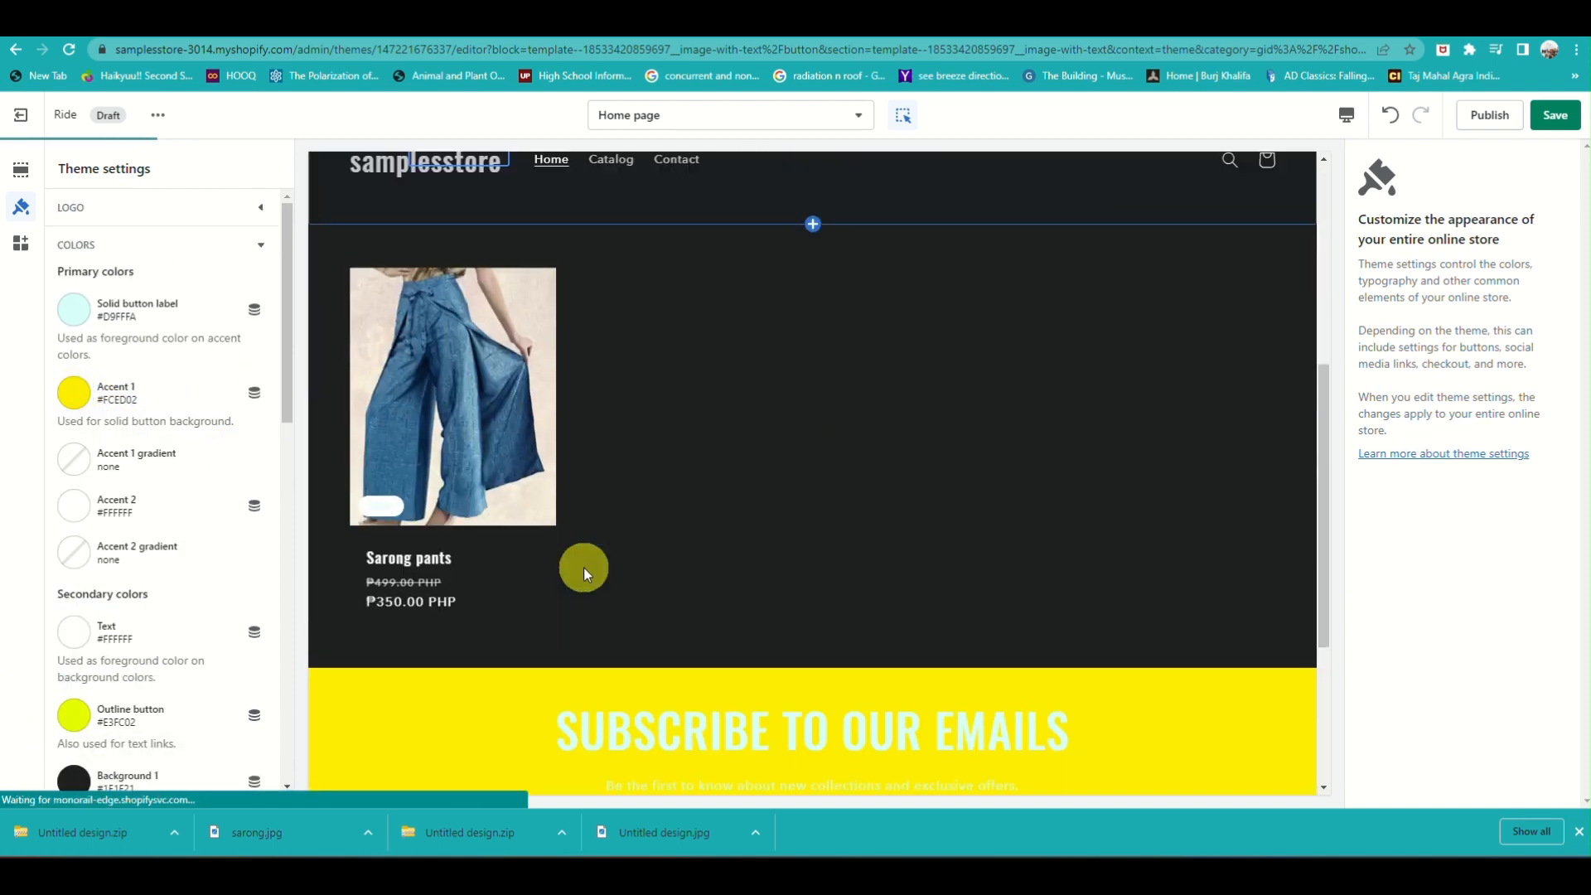
Set the theme's Solid button label color to near-black #1F2121
click(74, 309)
click(128, 548)
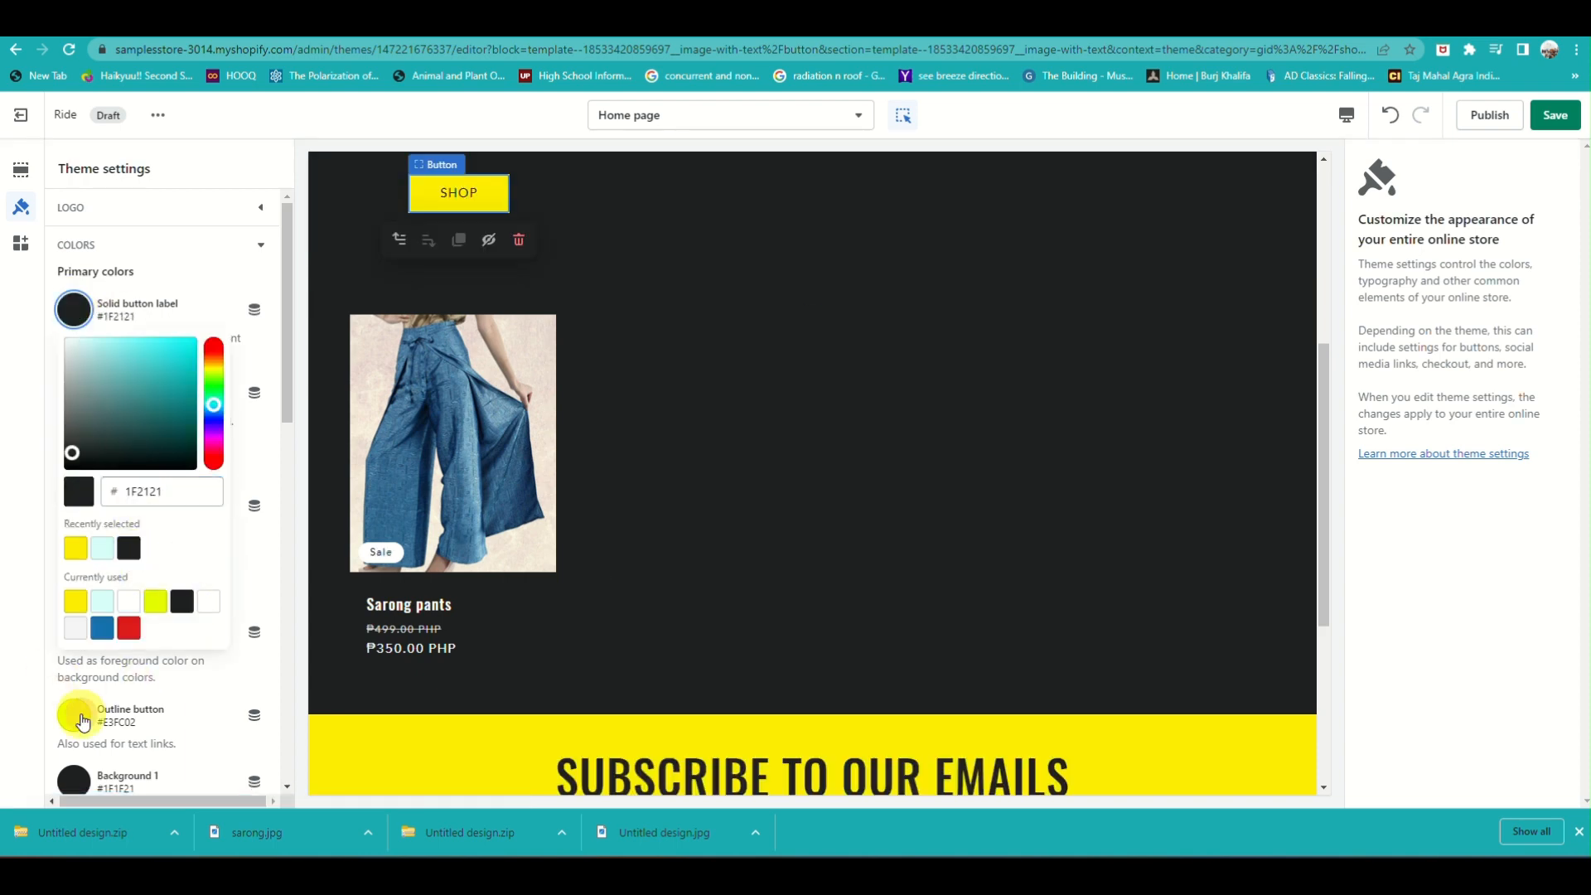
click(80, 717)
Change the Accent 1 color to light orange #FDCE8B
click(74, 392)
drag(215, 448, 215, 441)
click(157, 425)
click(123, 423)
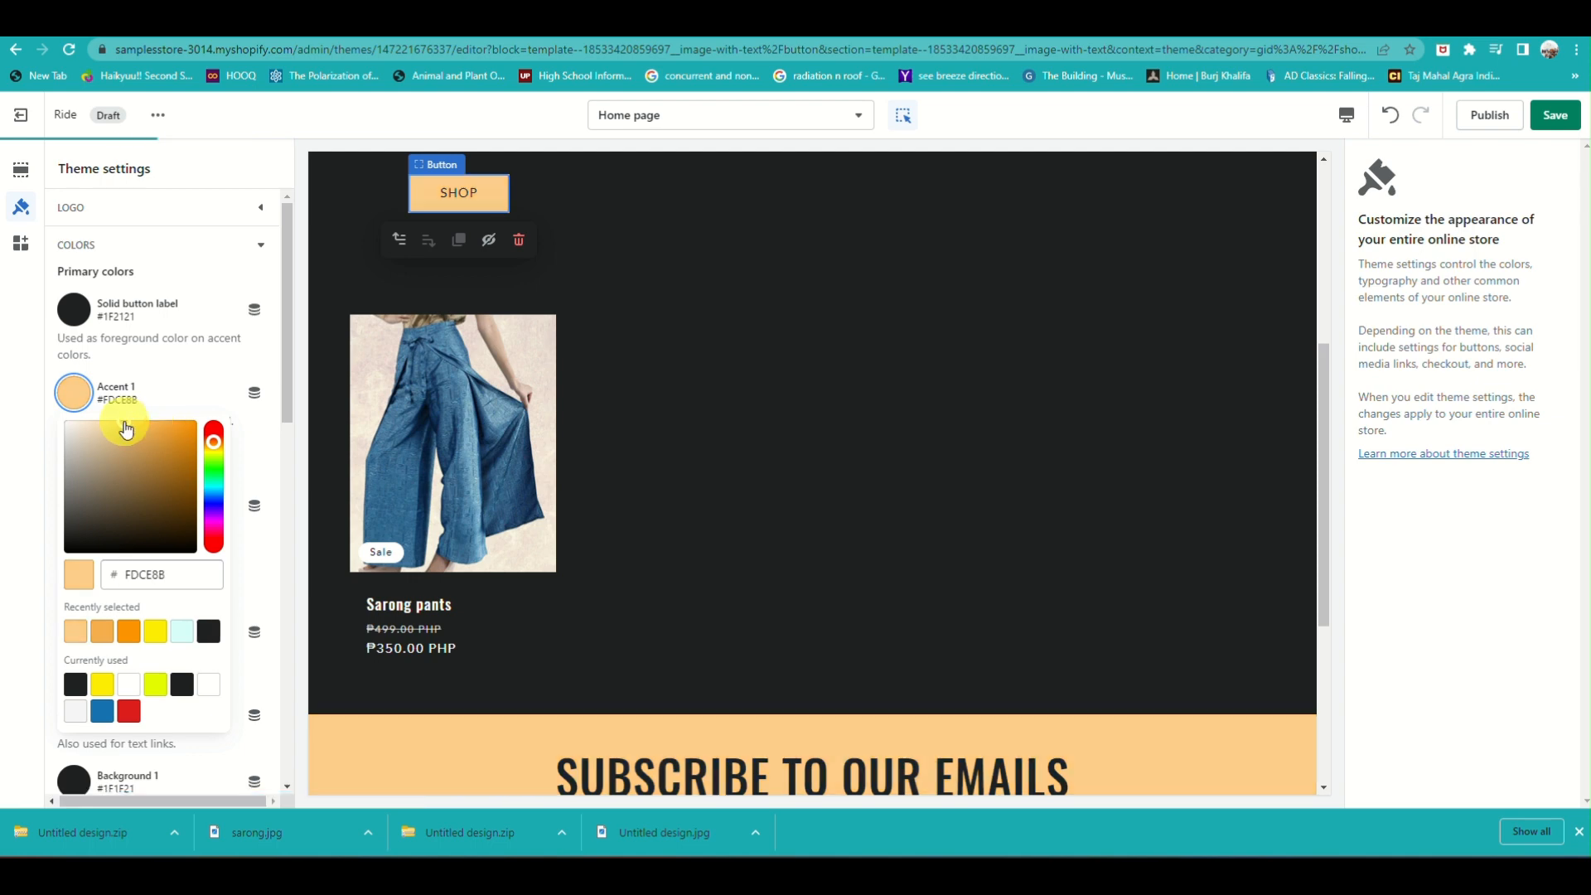
Set the Background 1 color to pale aqua #D9FFFA and the Accent 1 color to orange #F7AF4C
click(70, 781)
click(183, 660)
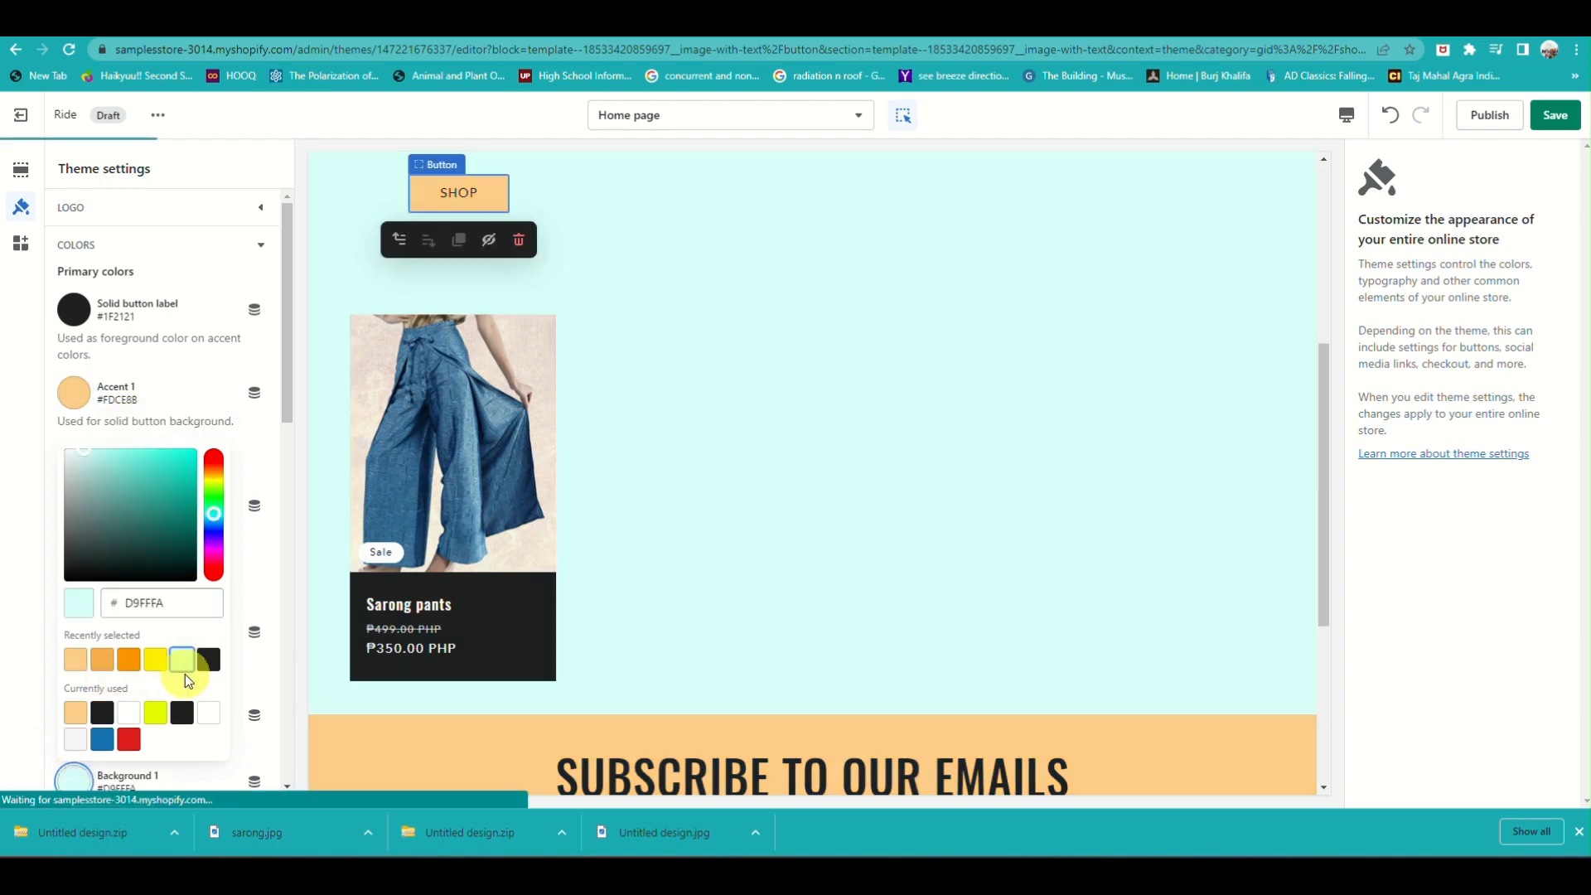
click(74, 390)
click(100, 638)
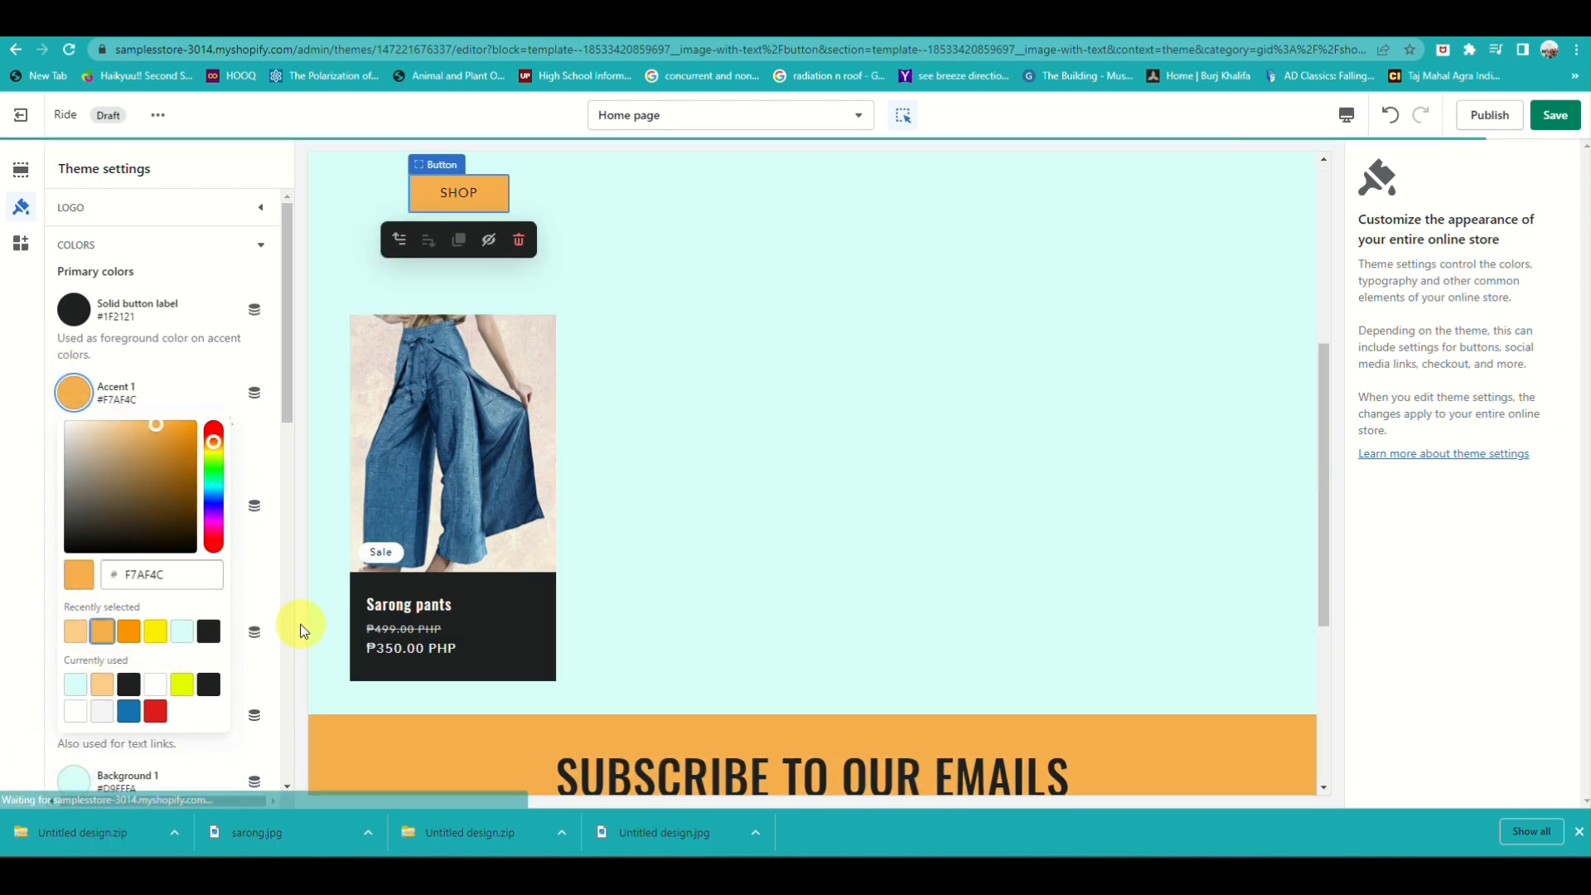
Try pale aqua #D9FFFA as the Background 2 color, check it in the home page preview, and undo it
scroll(250, 499, down, 6)
click(74, 336)
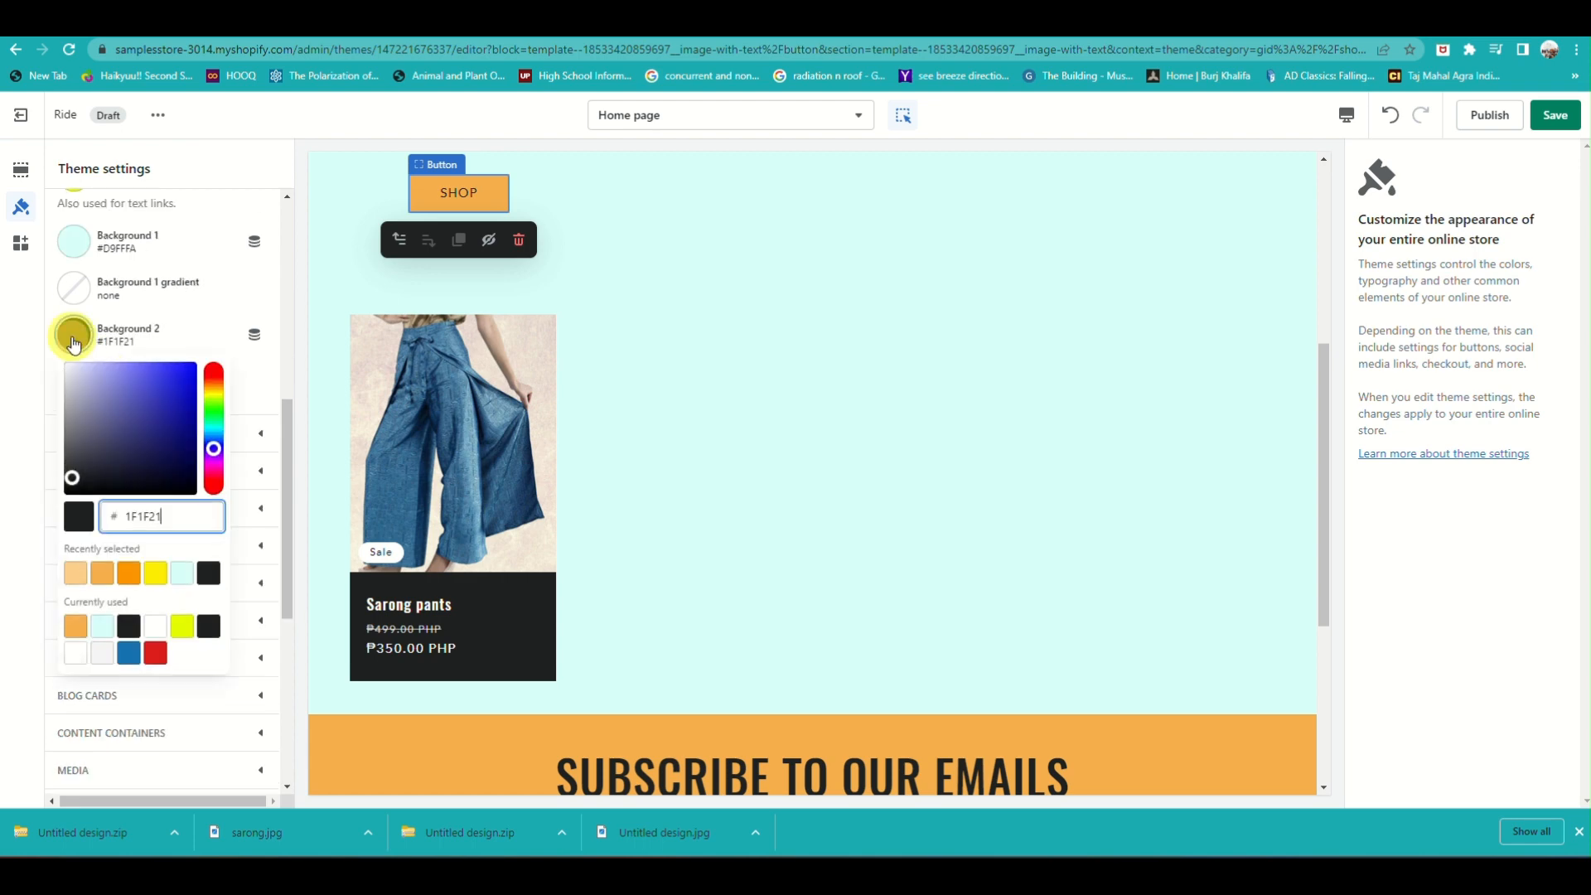
click(183, 572)
scroll(593, 643, down, 4)
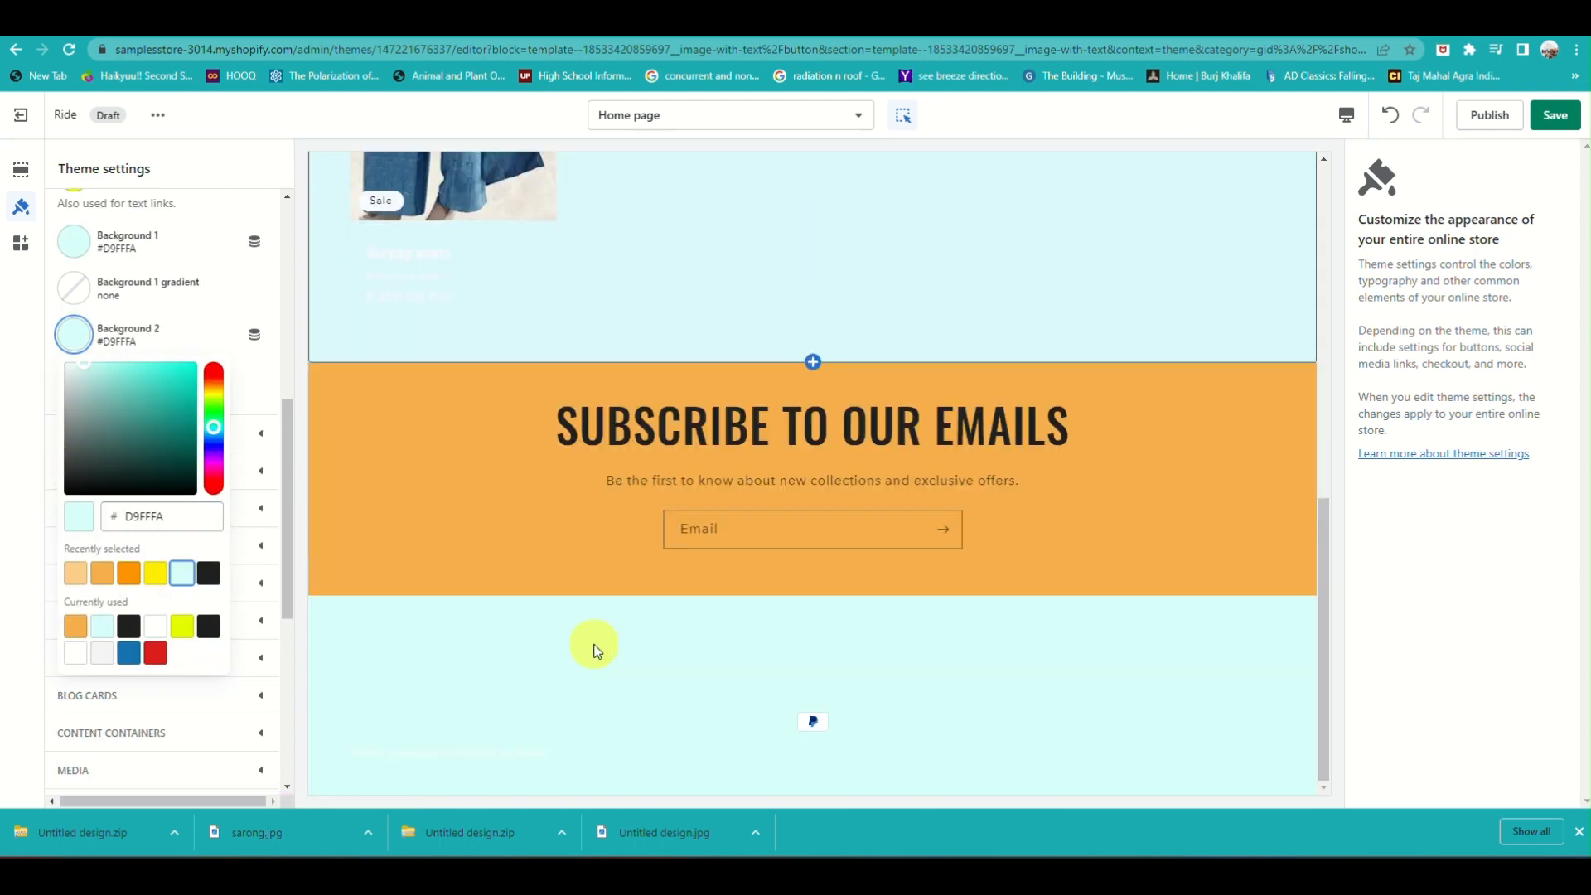
click(1391, 116)
scroll(545, 466, up, 10)
Try #F7AF4C and the stronger orange #FC9402 as the Background 2 color, comparing them in the preview
click(121, 331)
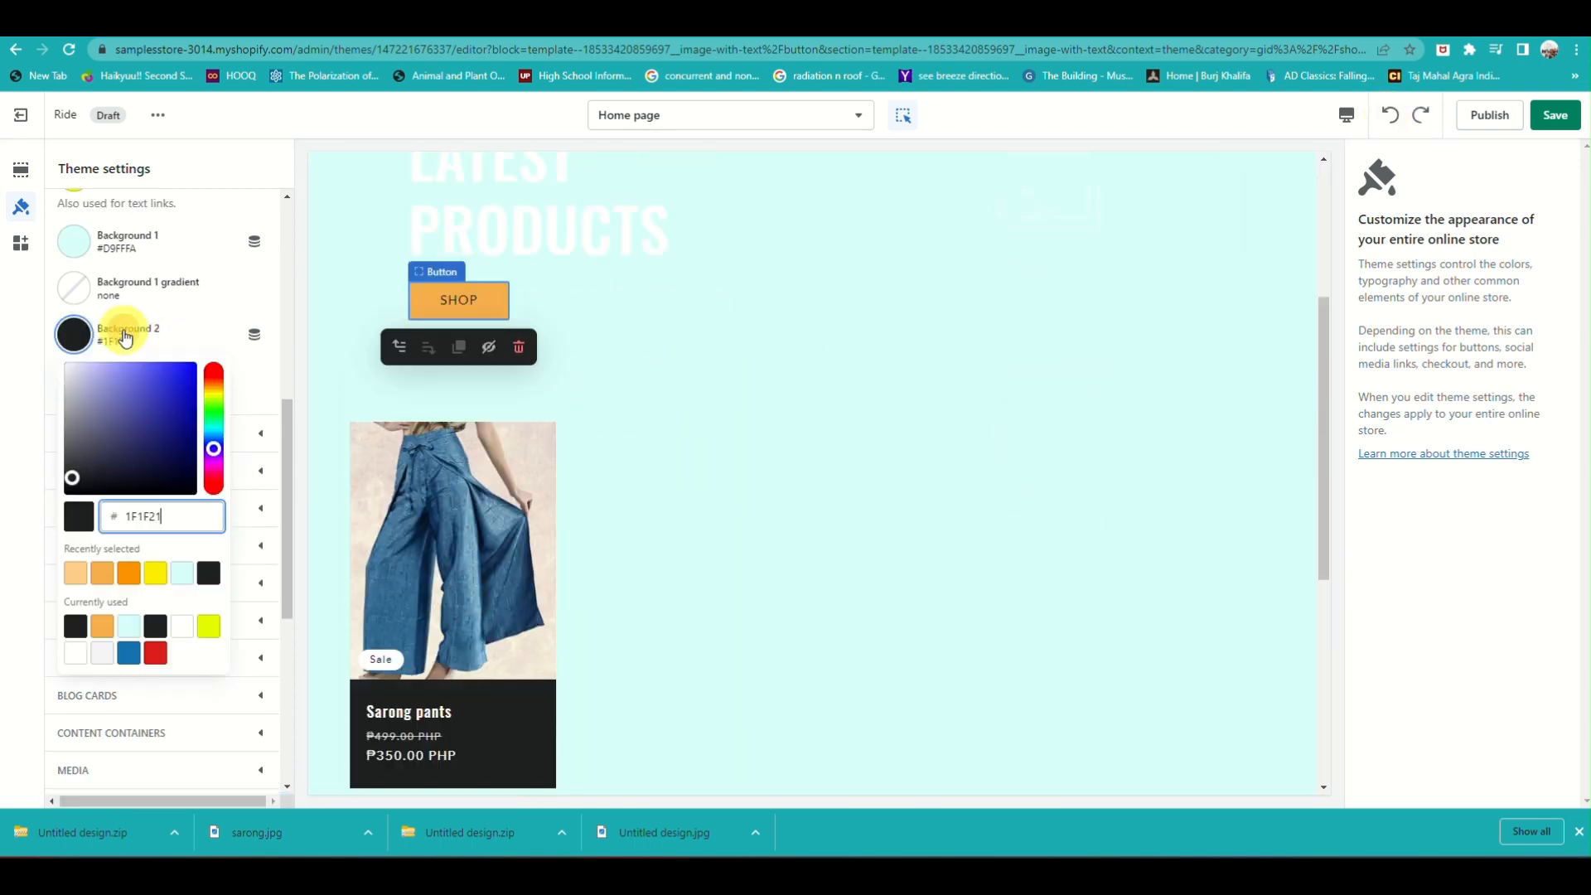
click(100, 573)
scroll(959, 519, down, 2)
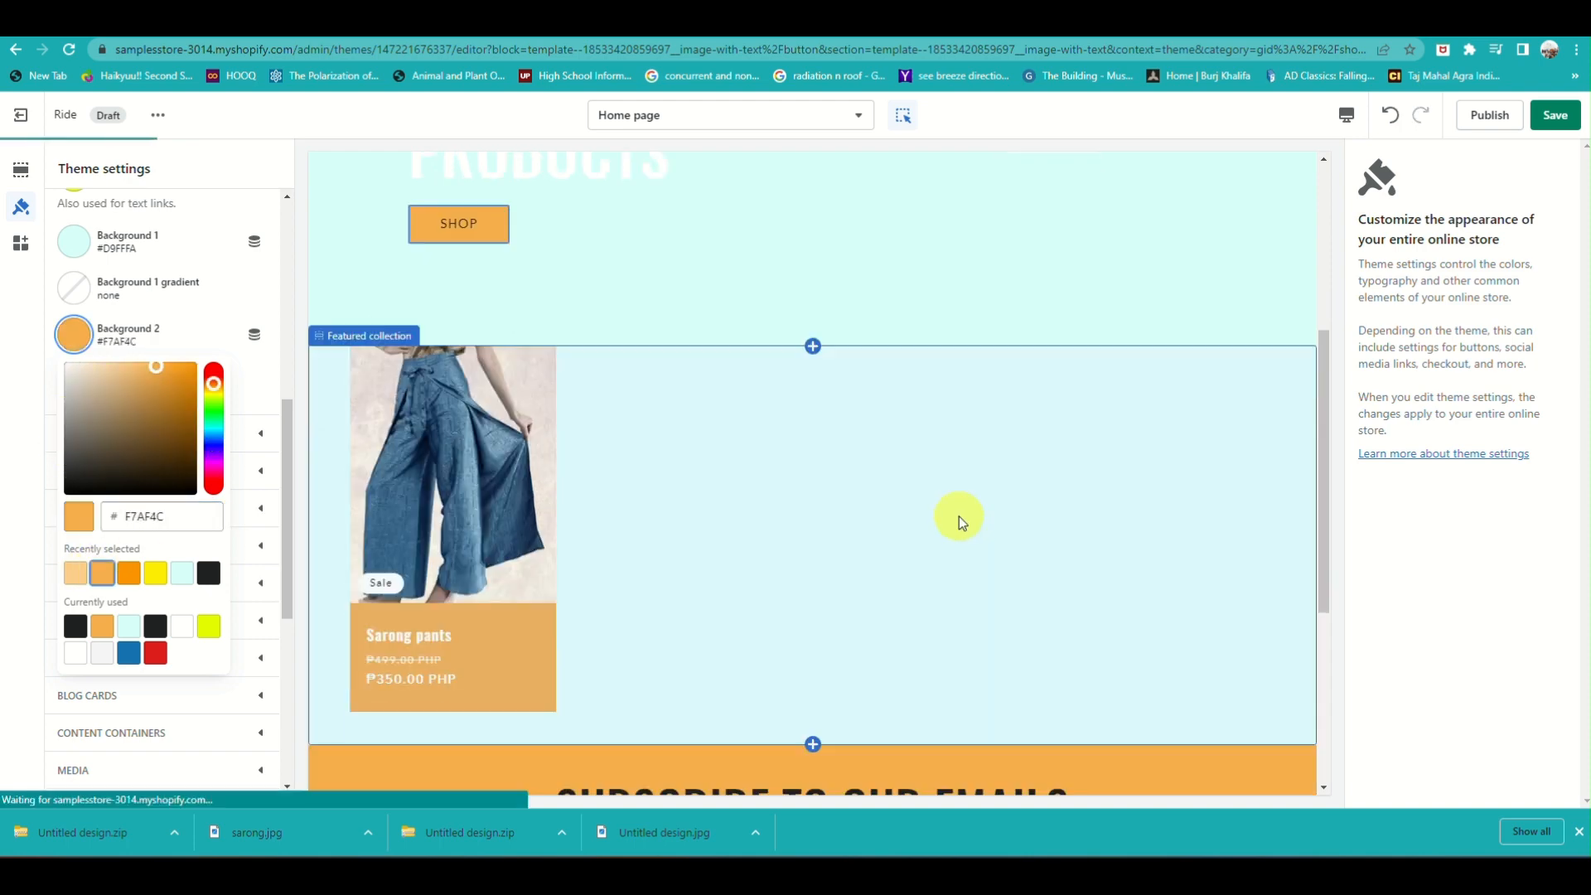
click(128, 573)
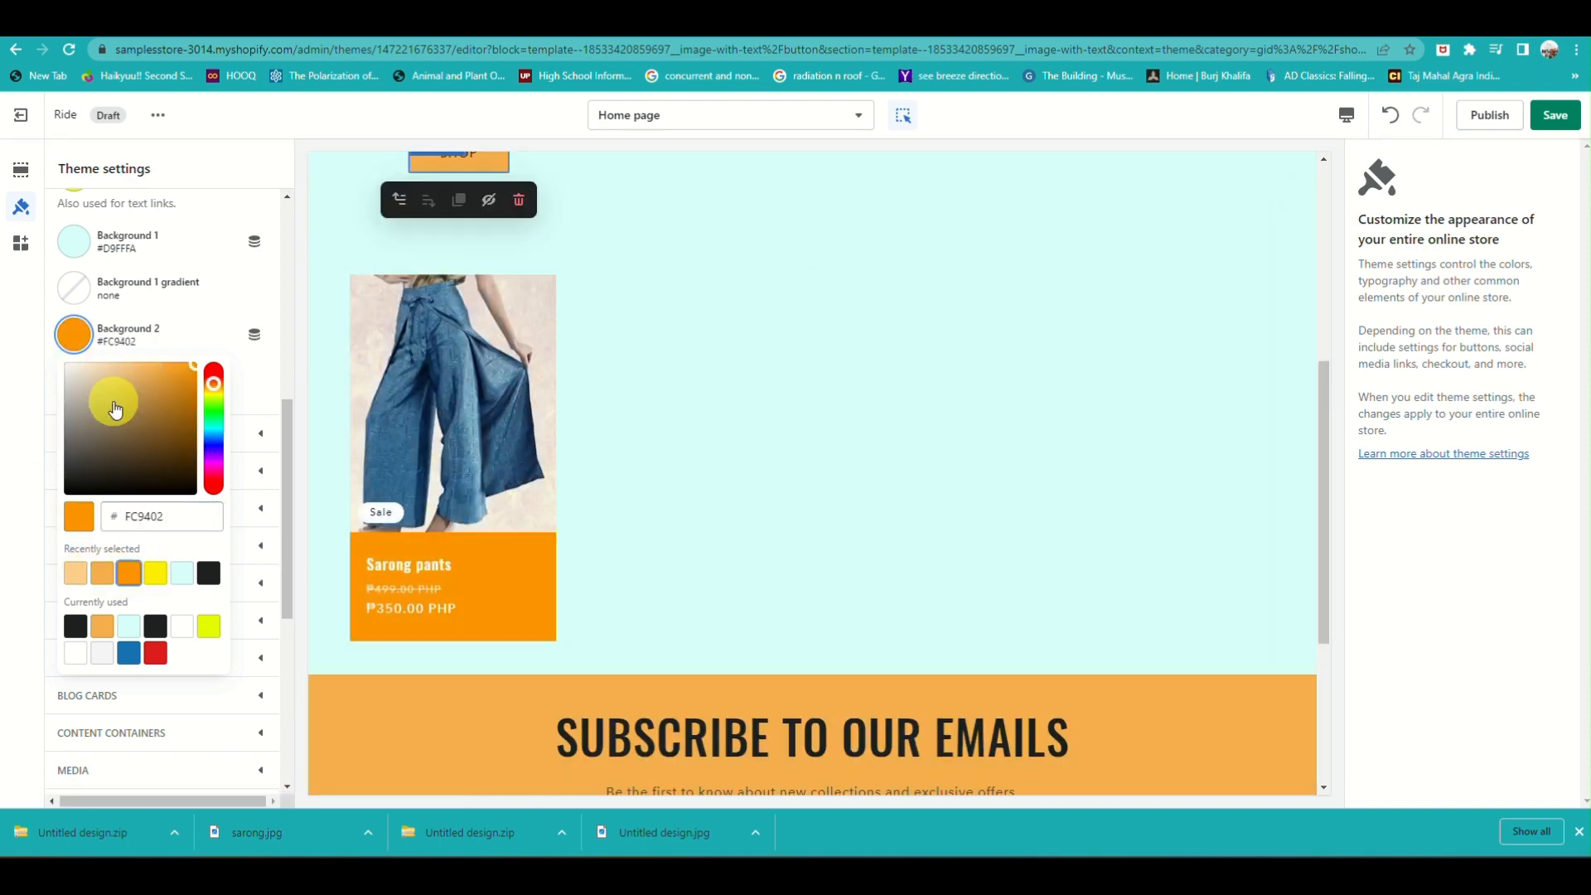
Try light orange #FDCE8B for Accent 1 and settle on strong orange #FC9402
scroll(107, 315, up, 6)
click(77, 330)
click(77, 568)
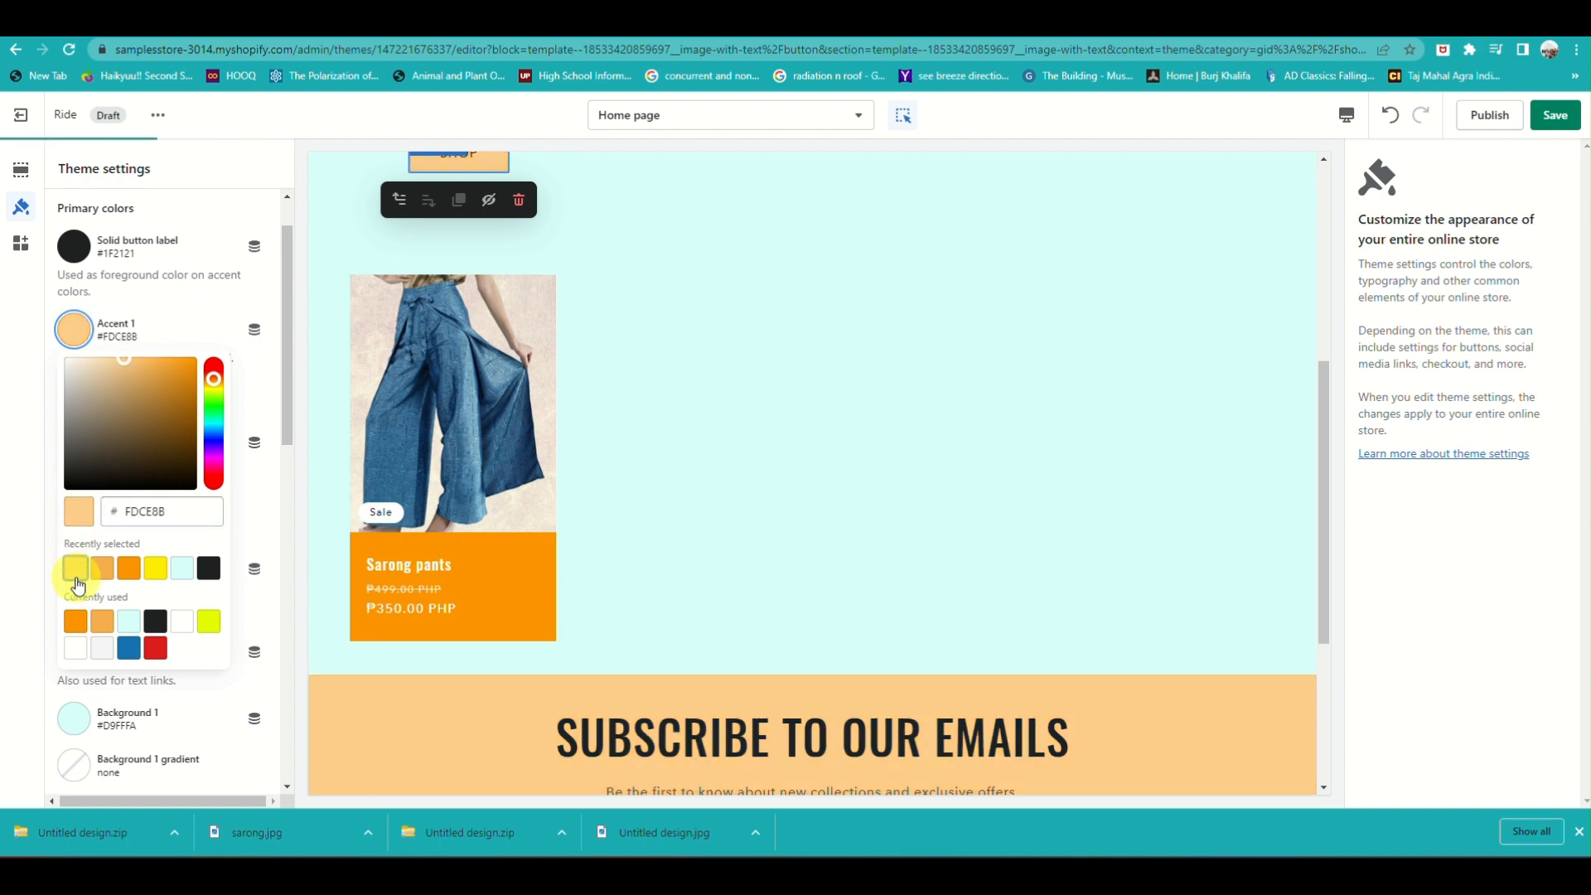
click(128, 568)
click(231, 572)
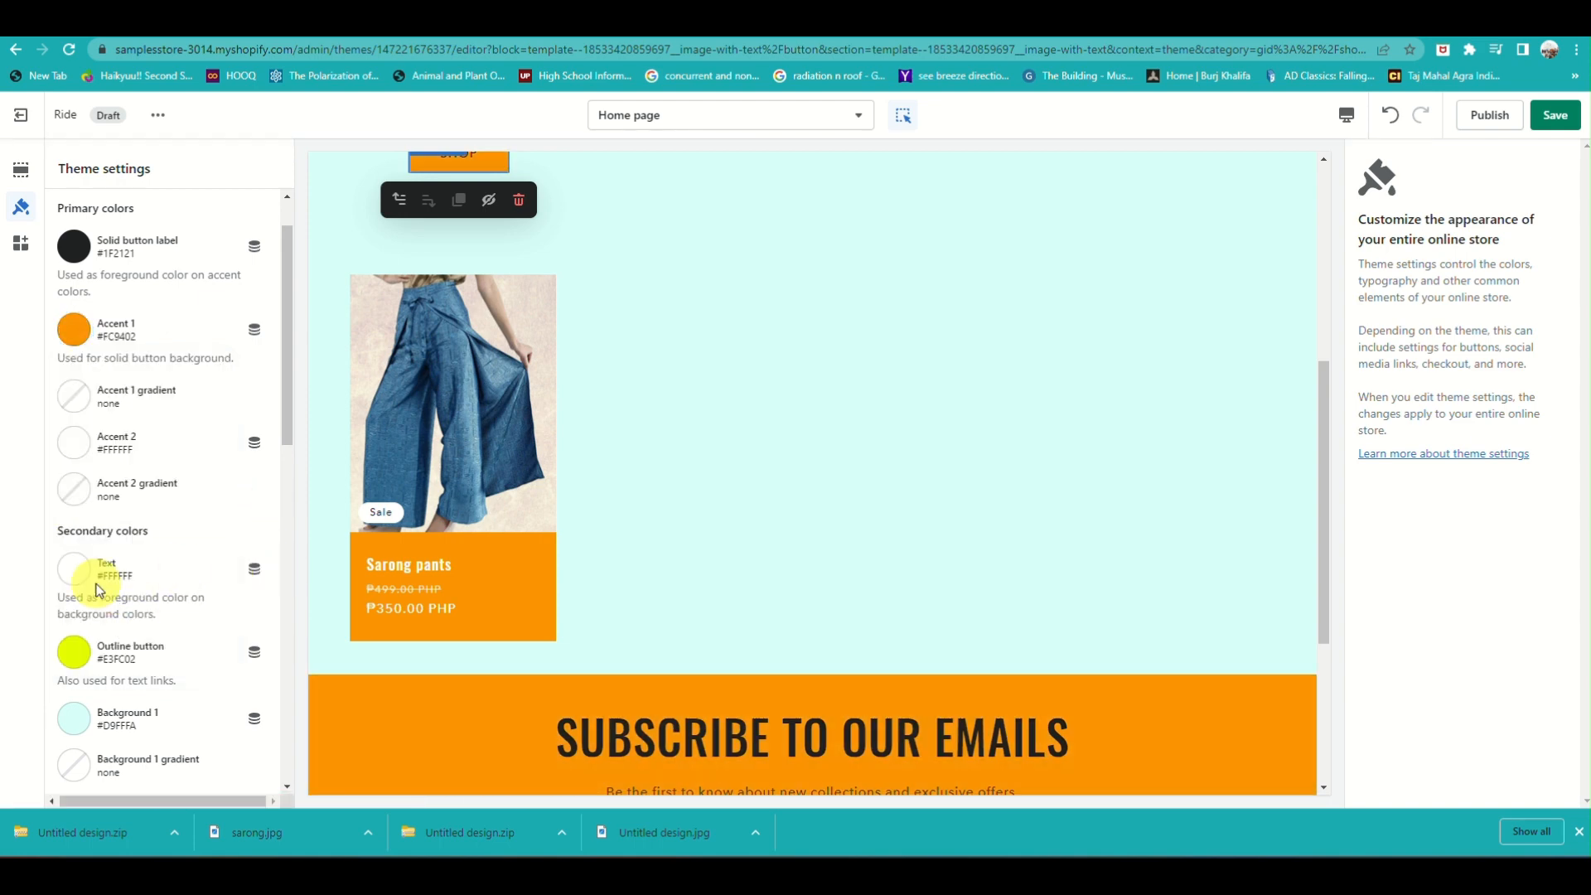
Set the Background 2 color to the softer orange #F7AF4C
click(74, 572)
click(75, 412)
click(131, 417)
click(104, 413)
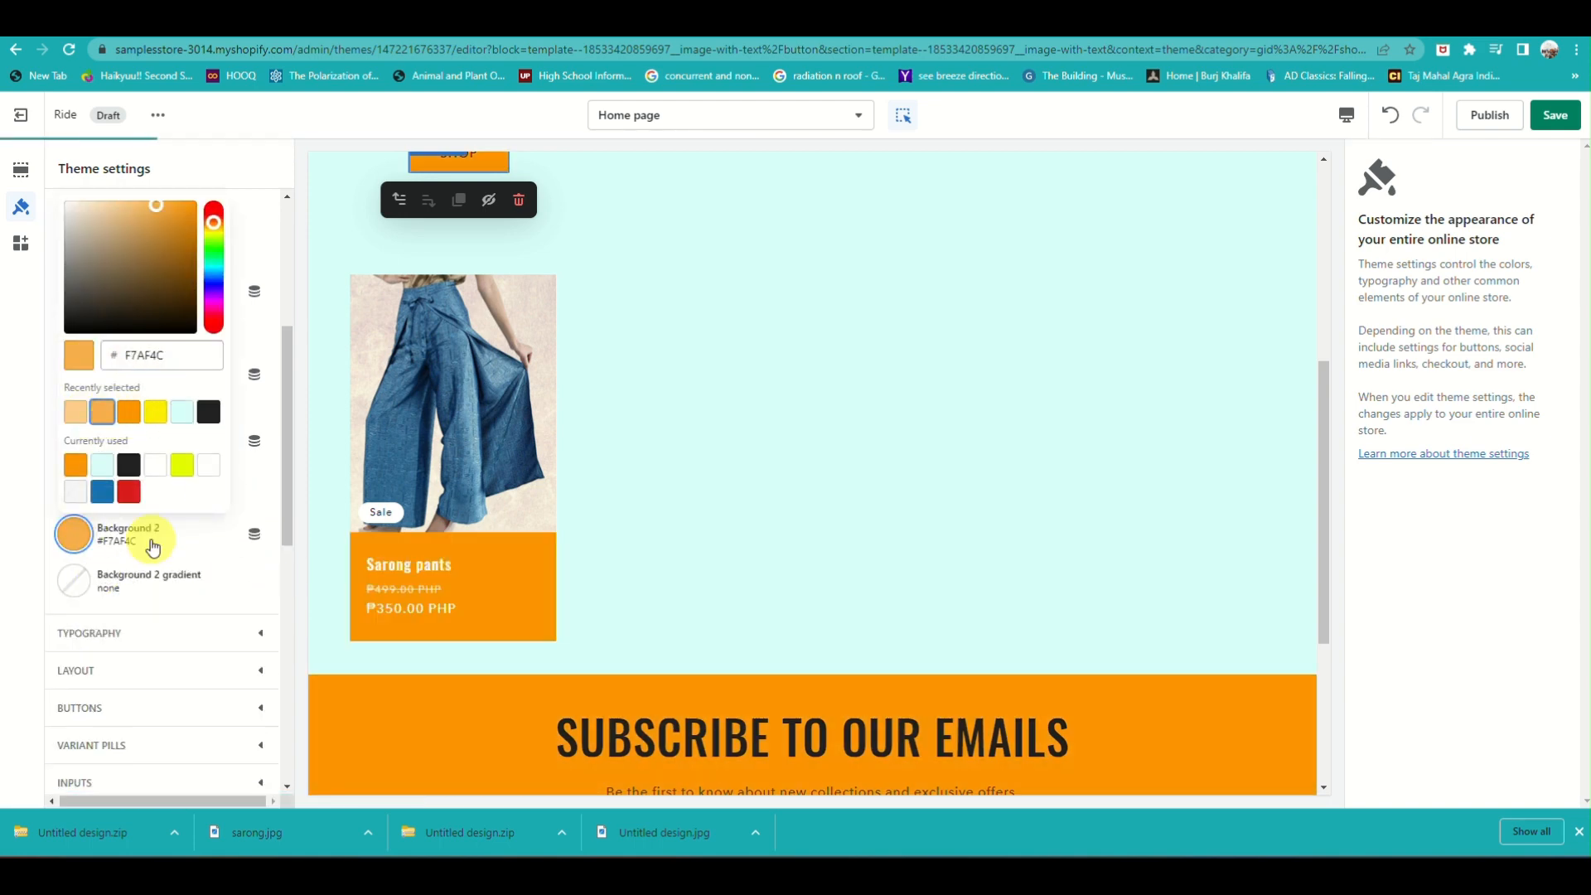
Open the Outline button color and examine the current color scheme across the whole home page preview
scroll(220, 585, up, 2)
scroll(220, 585, up, 1)
click(221, 599)
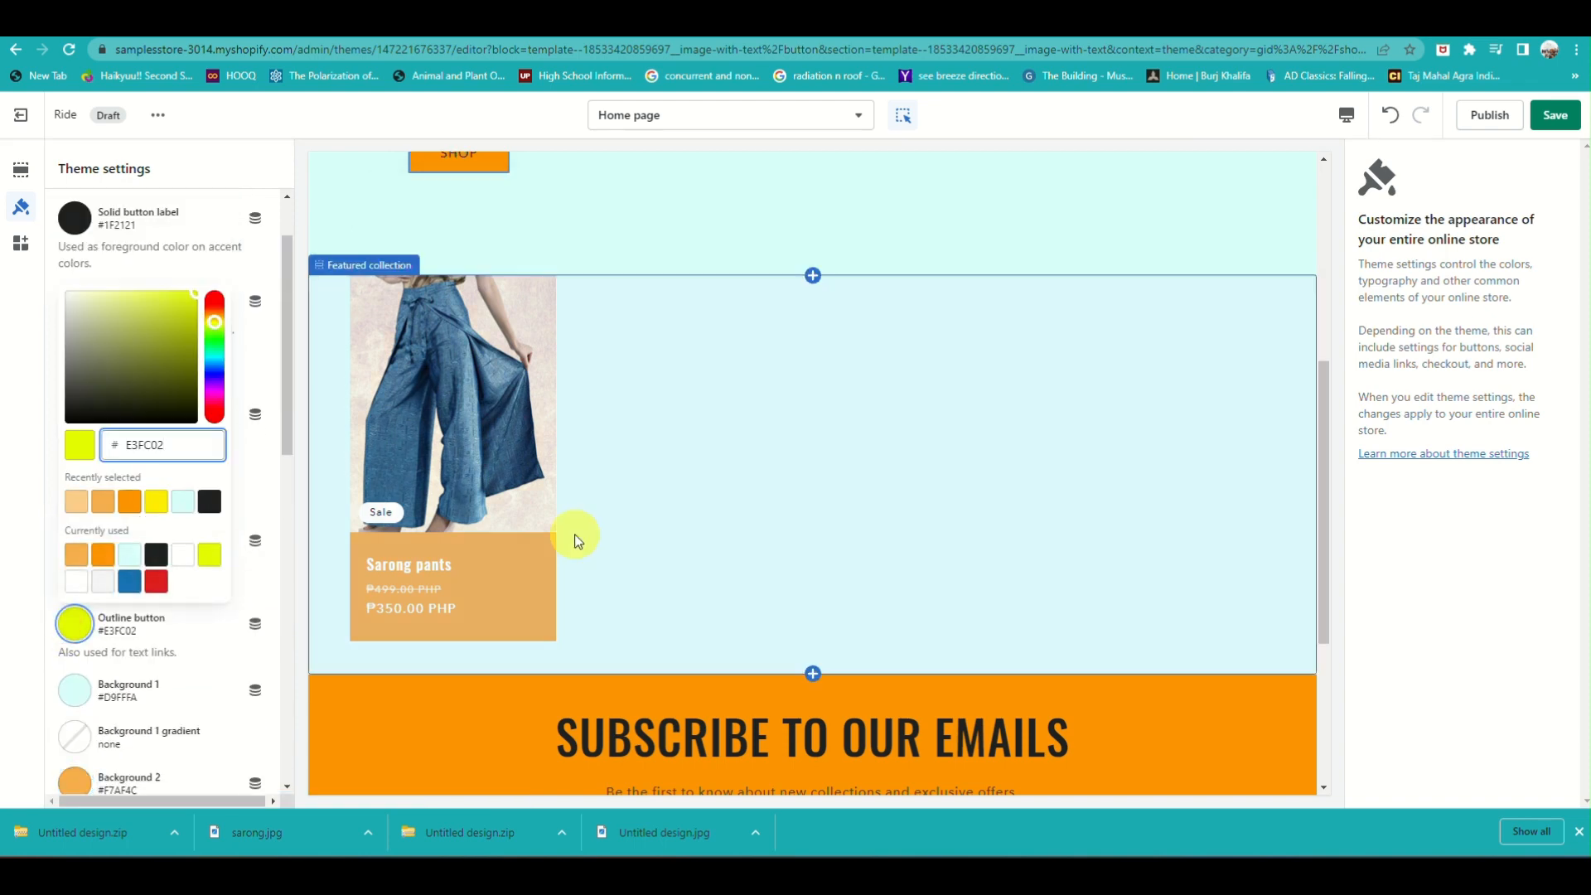
scroll(629, 561, up, 5)
scroll(490, 491, down, 10)
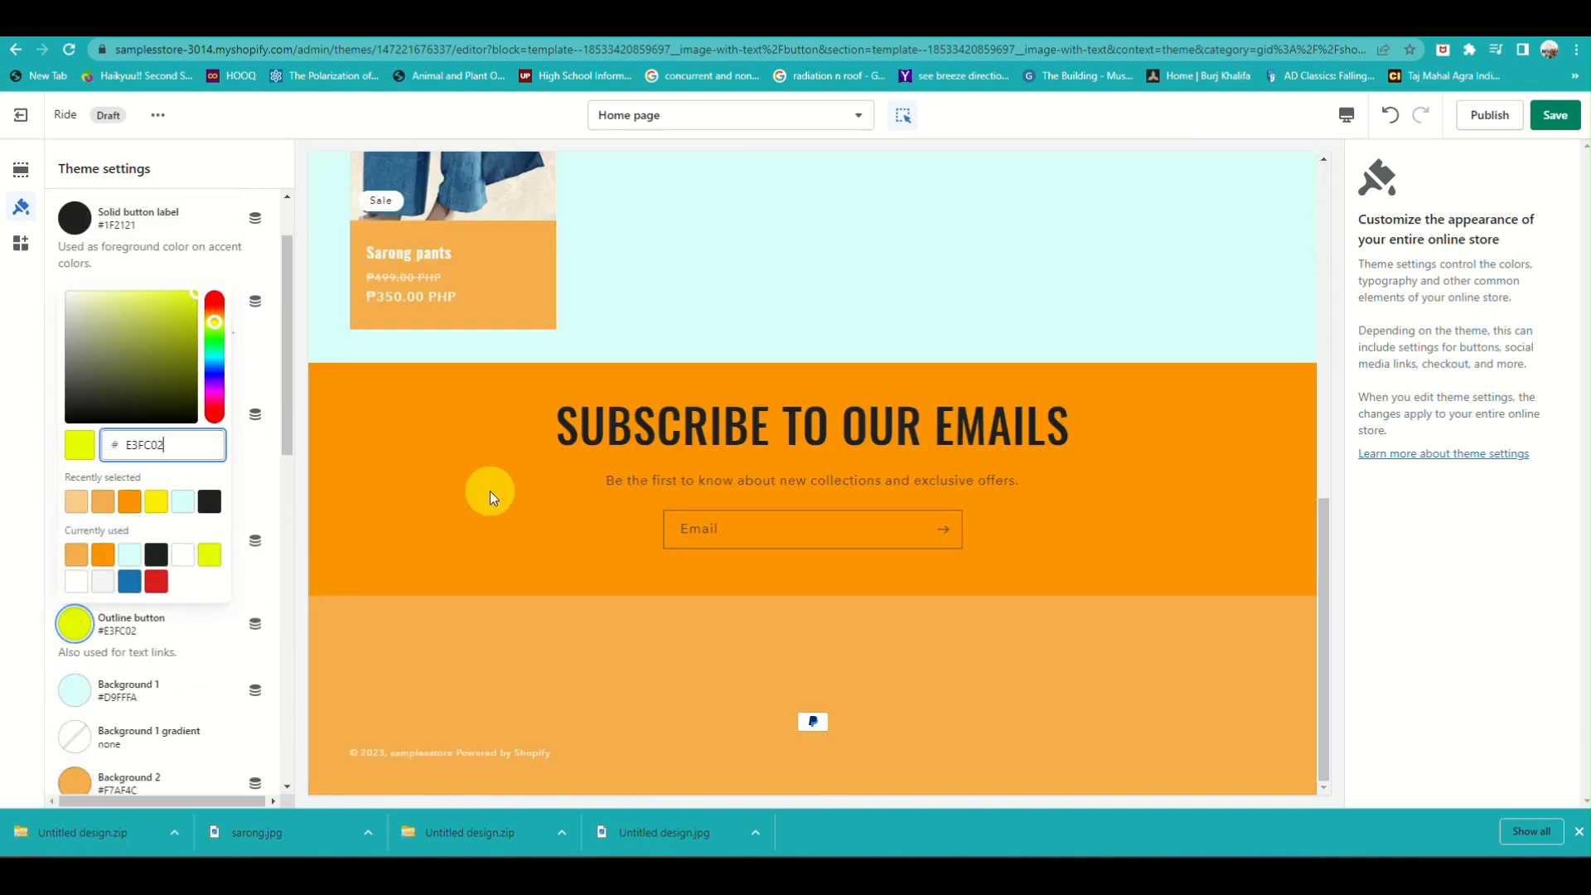
scroll(490, 491, up, 10)
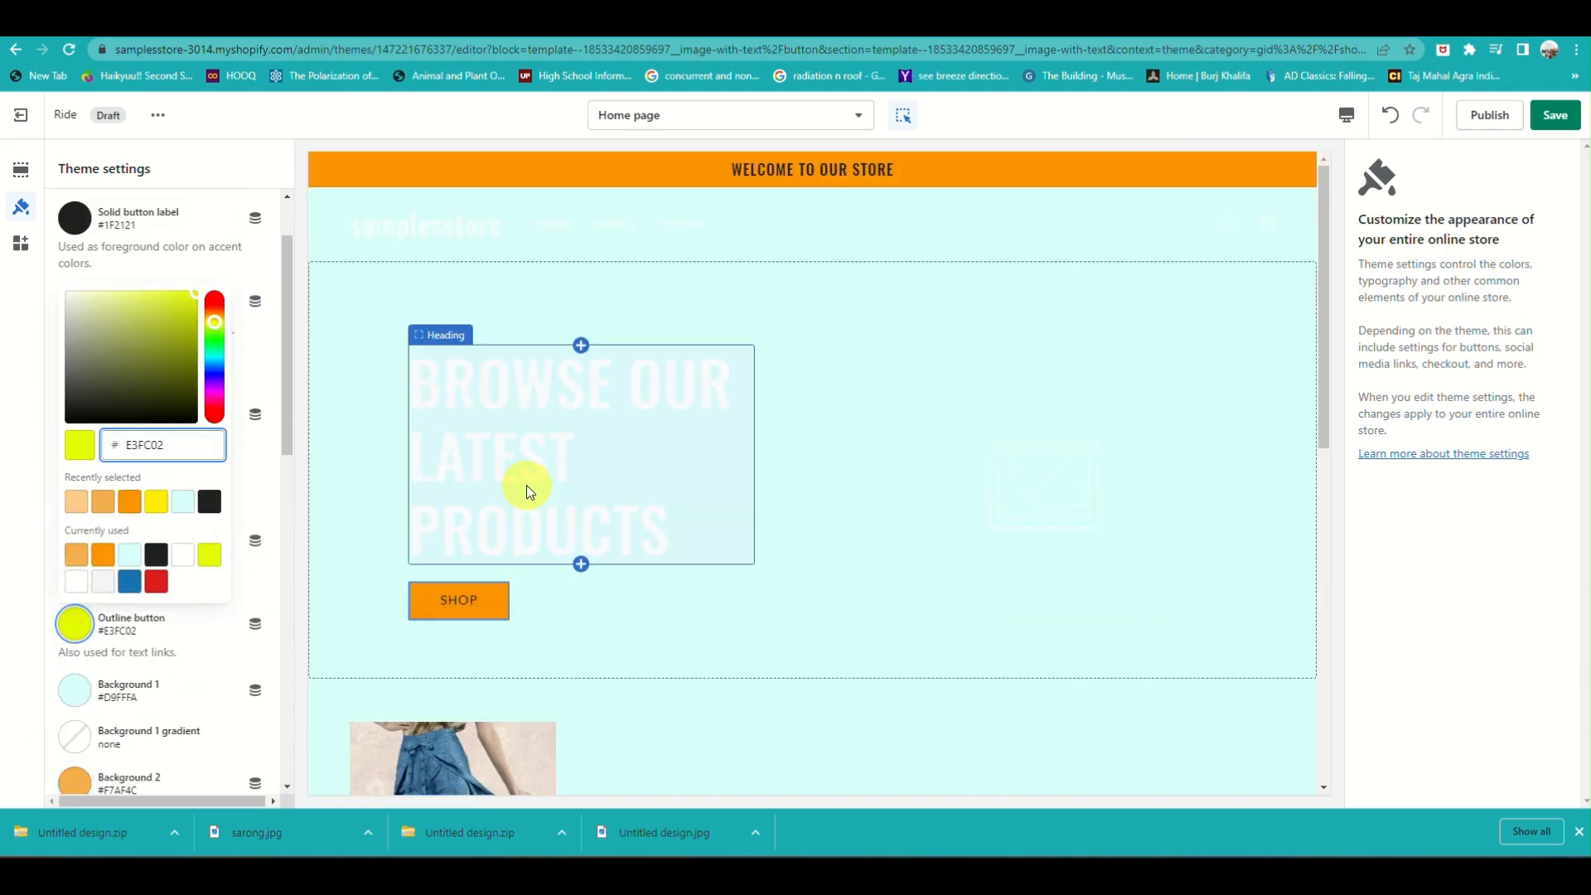
Try orange #FC9402 and brown #8C5200 as the secondary Text color, checking both in the home page preview
click(96, 659)
scroll(95, 659, down, 1)
click(76, 446)
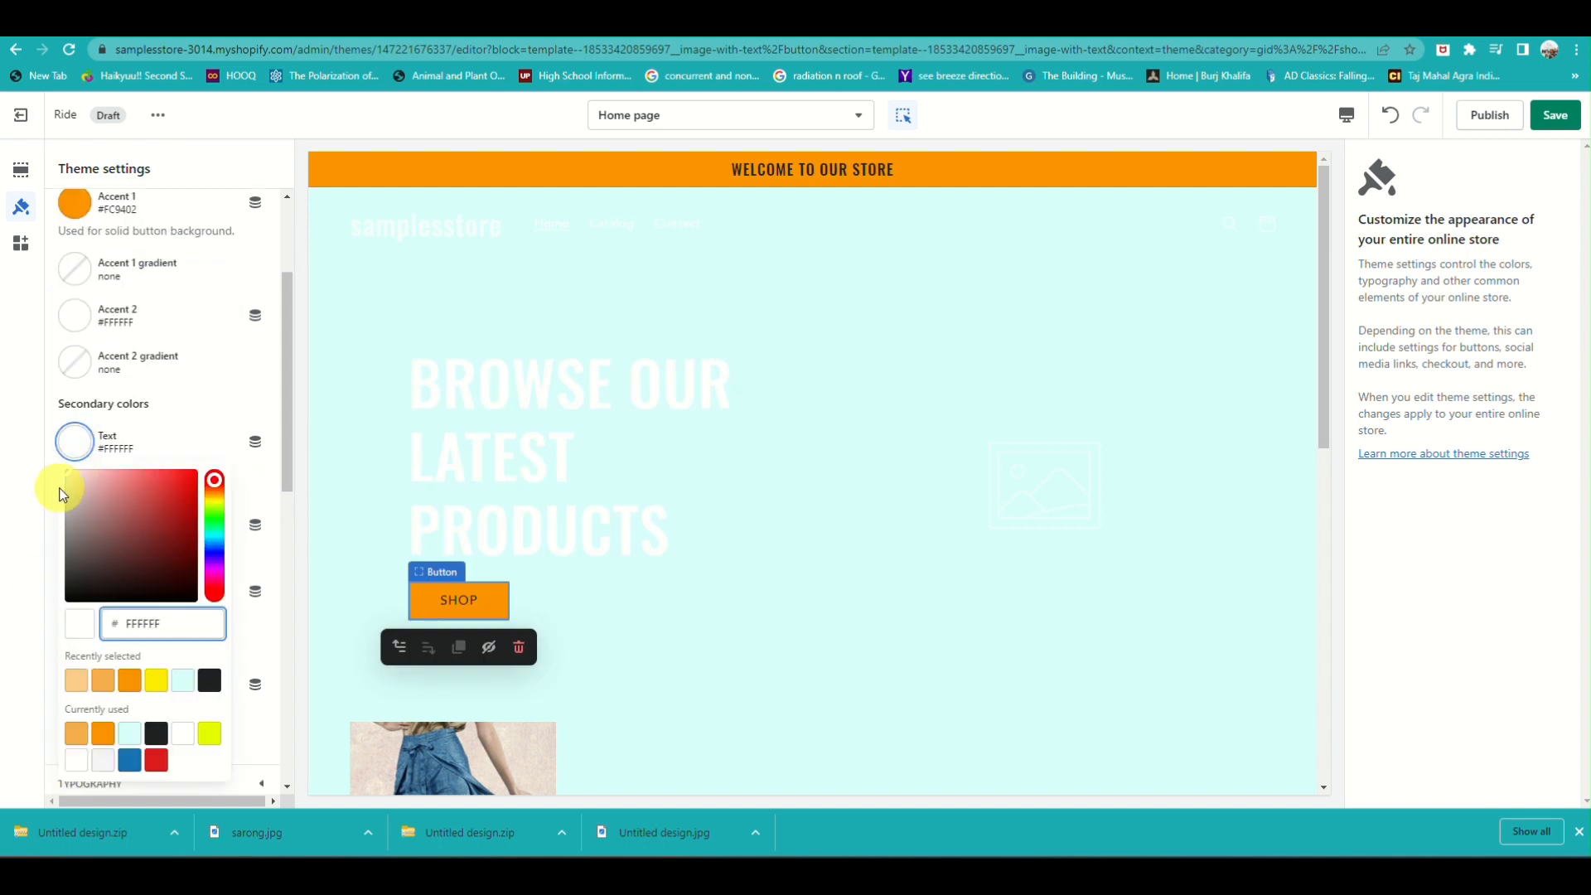
click(130, 680)
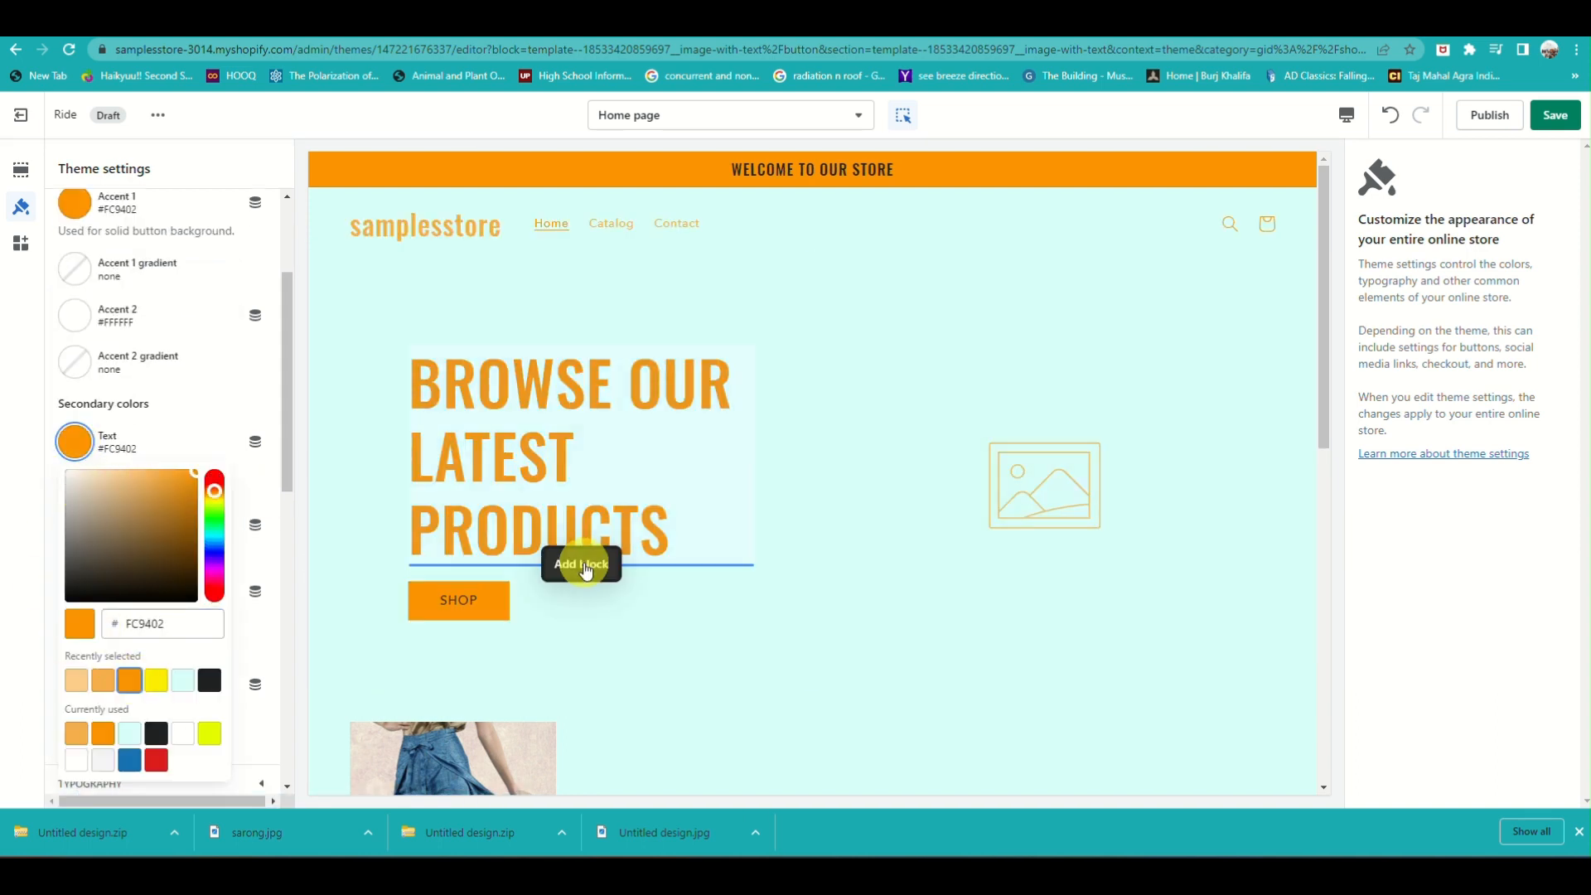
scroll(590, 596, down, 5)
drag(199, 477, 201, 529)
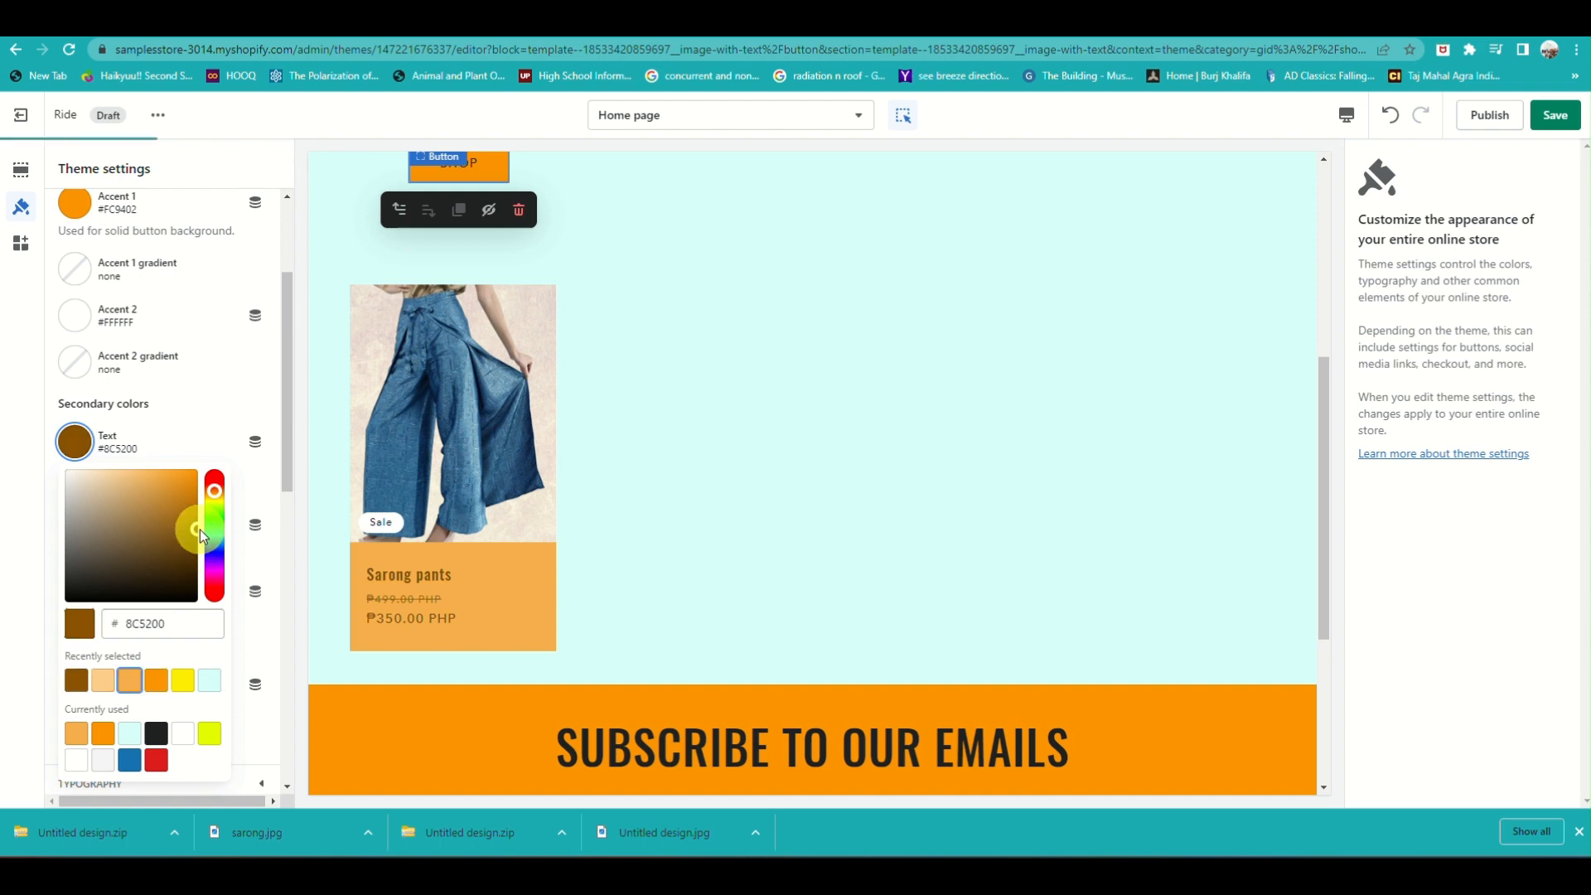
scroll(719, 432, up, 5)
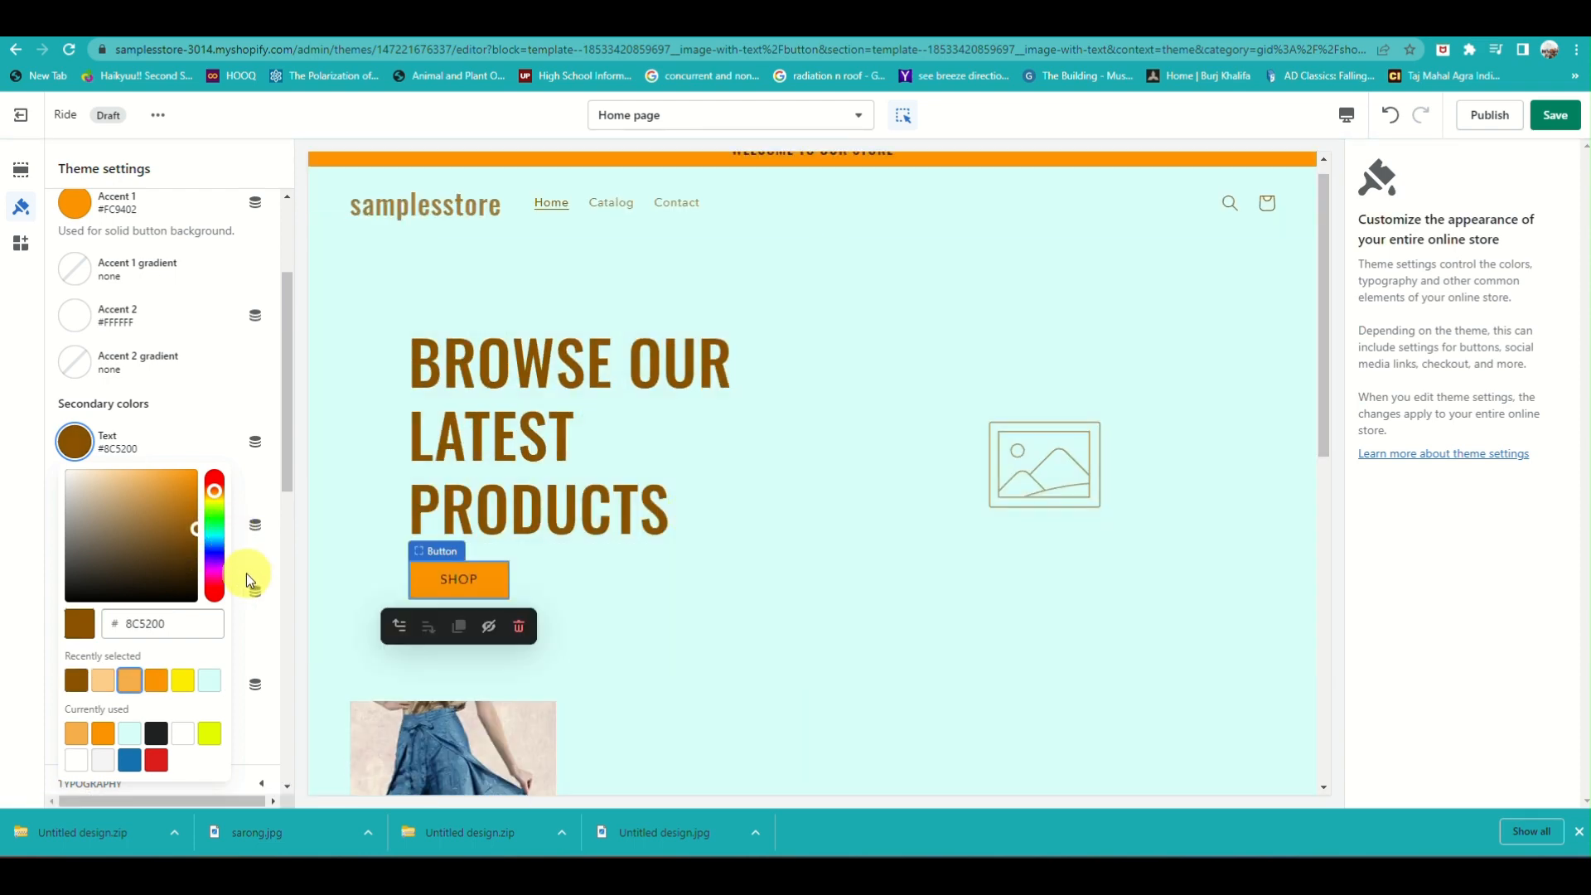
Change the Text color to blue #1773B0, adjust it to dark teal #006C7C, and check it in the preview
click(129, 760)
scroll(381, 640, down, 5)
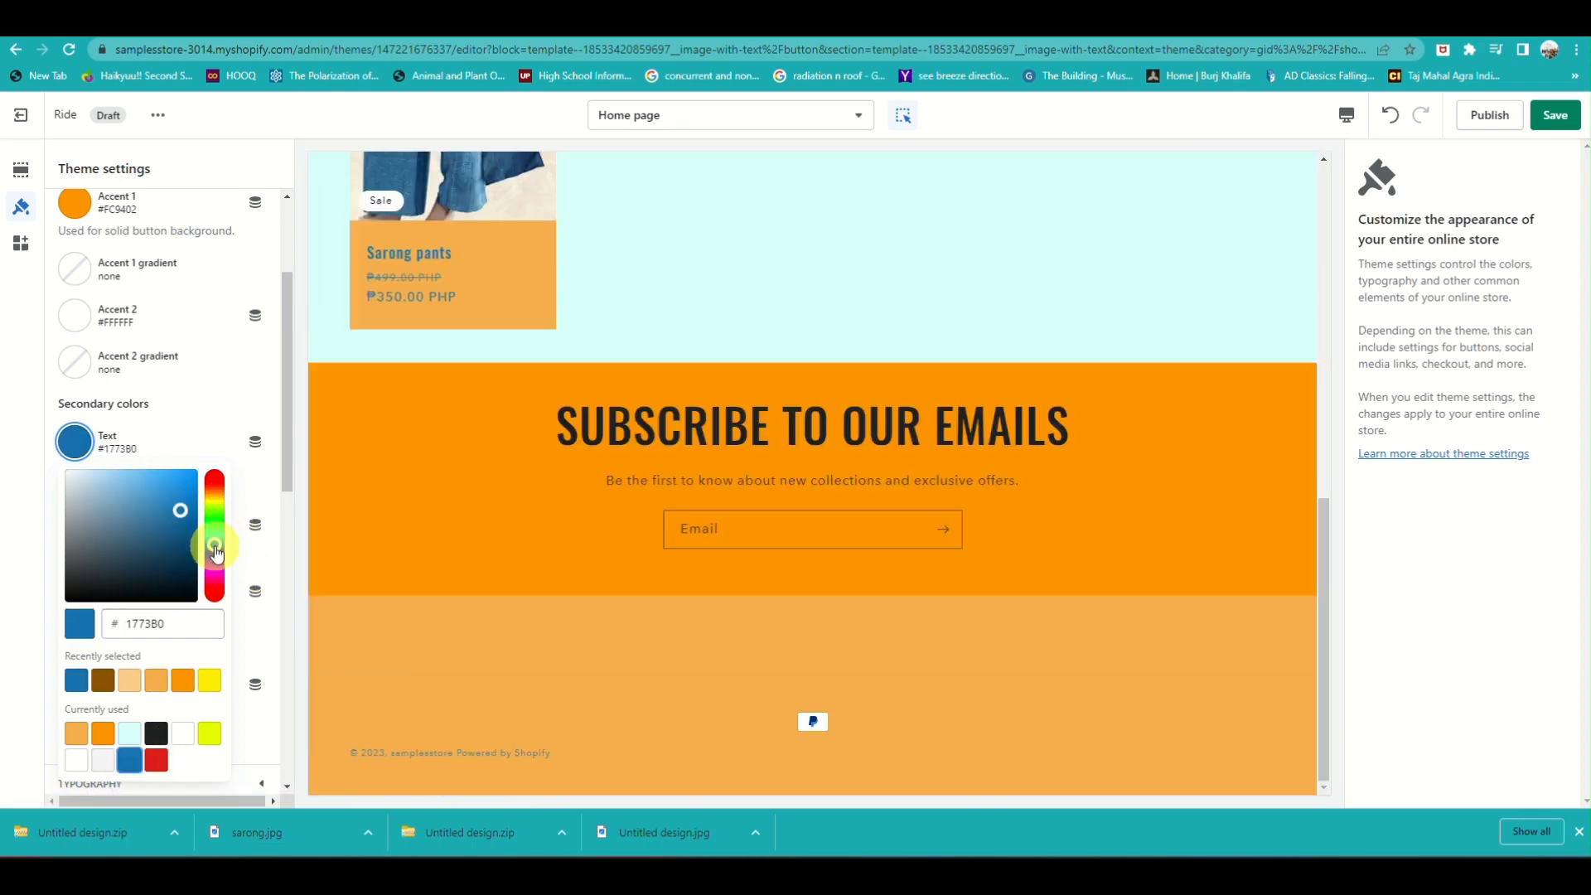
mouse_move(212, 546)
mouse_down()
mouse_move(213, 558)
mouse_move(212, 539)
mouse_move(181, 549)
mouse_move(199, 539)
mouse_up()
scroll(491, 354, up, 5)
scroll(412, 616, down, 4)
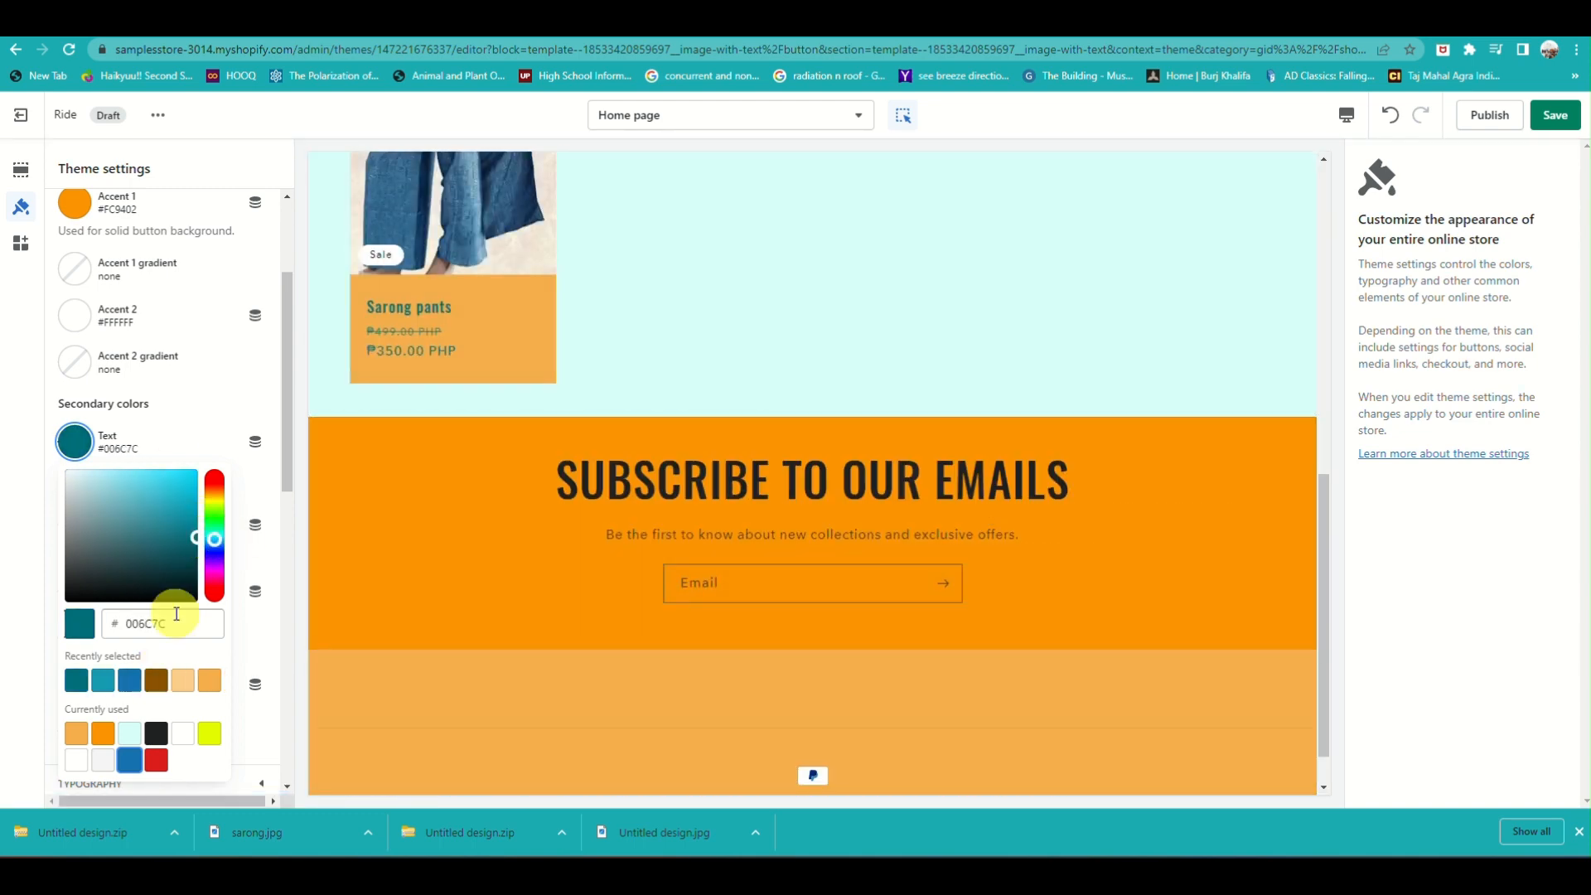
Try dark teal for the Solid button label color and settle on brown #8C5200
scroll(171, 604, down, 3)
scroll(168, 595, up, 5)
click(147, 305)
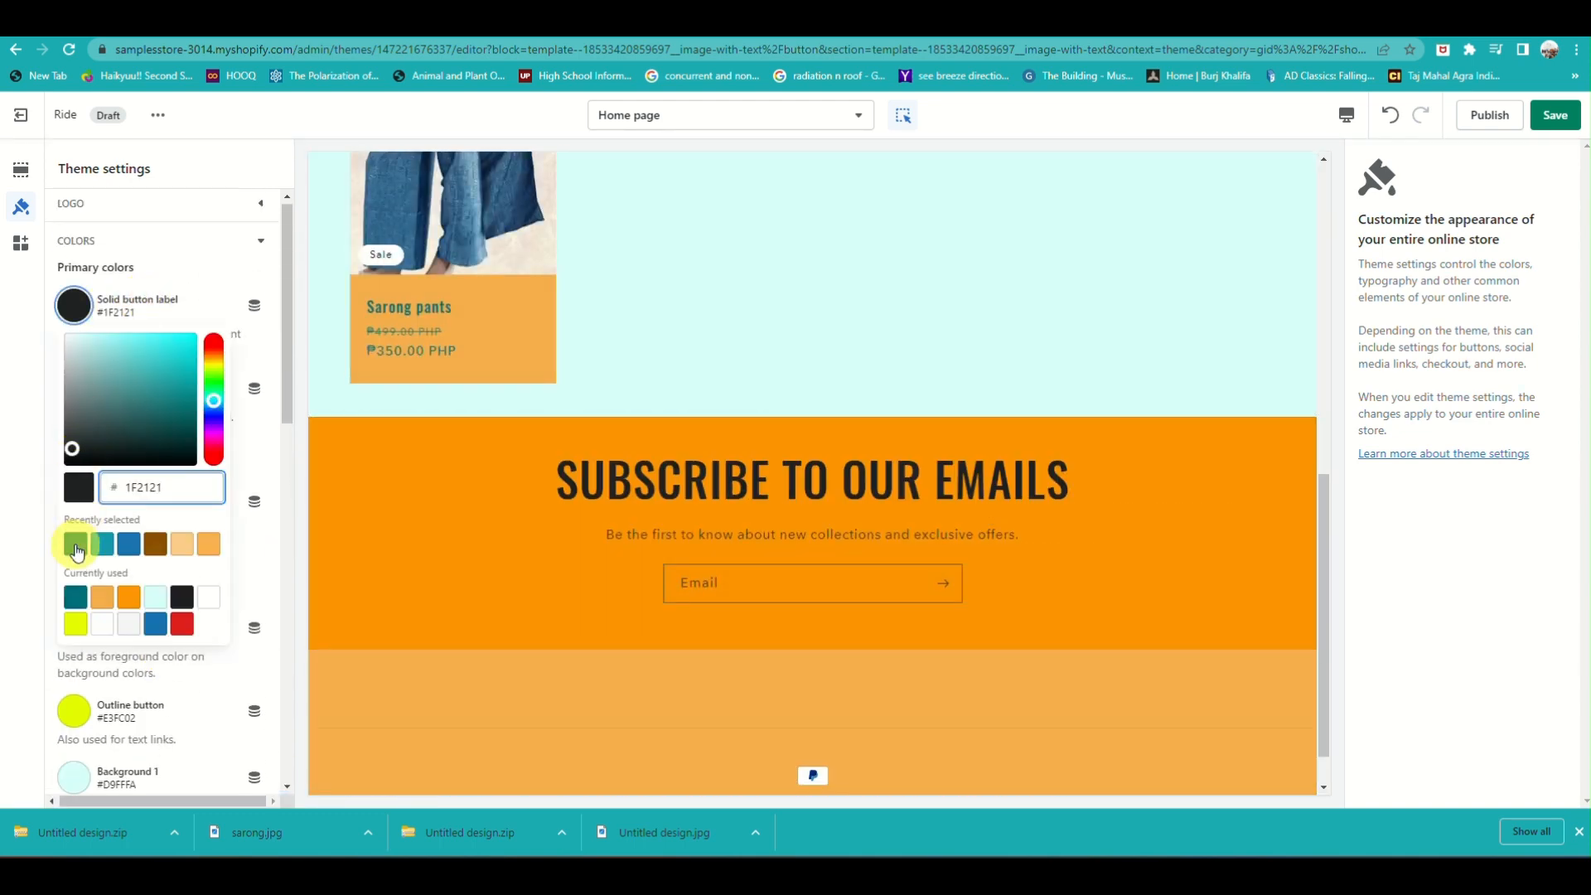
click(76, 544)
click(158, 544)
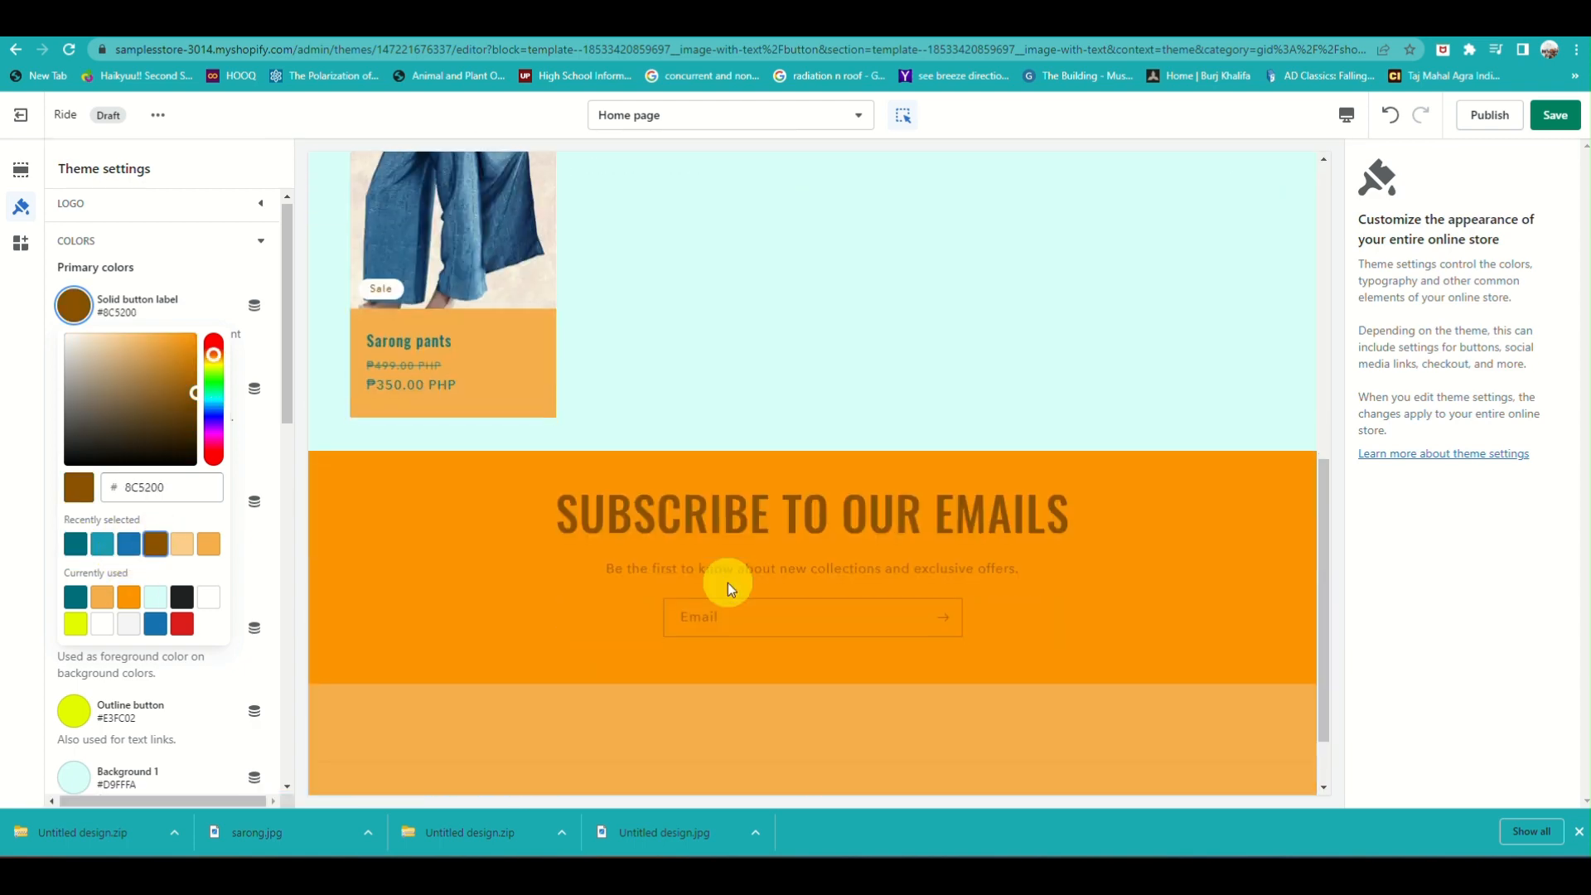
Open the Sarong pants product page in the preview, review its colors, and save the theme changes
click(430, 555)
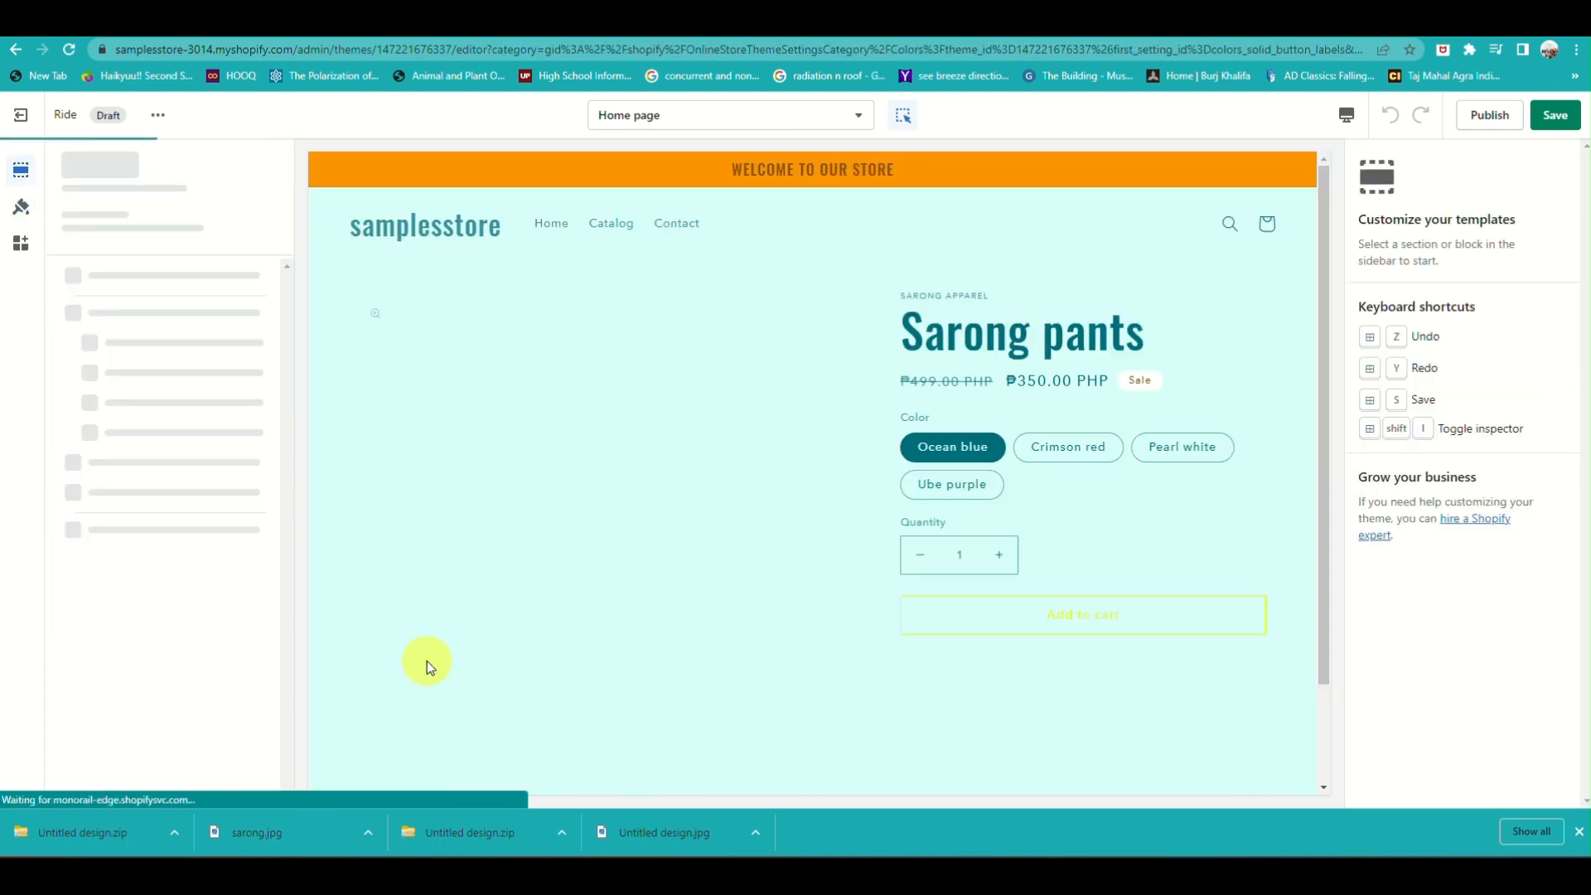
scroll(479, 491, down, 8)
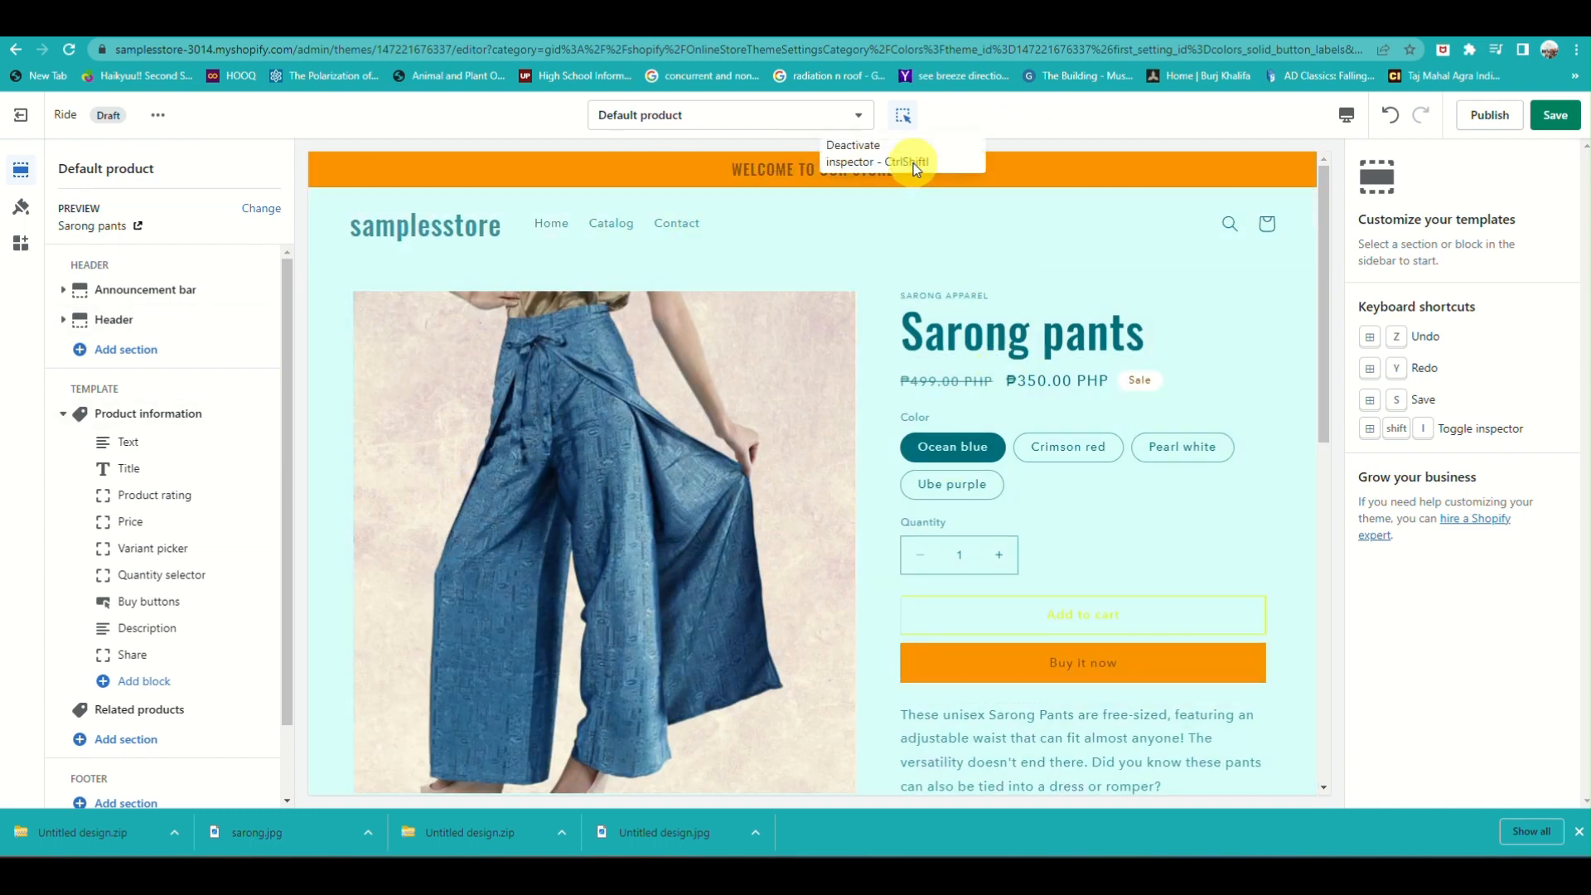
scroll(812, 511, down, 7)
scroll(813, 518, down, 3)
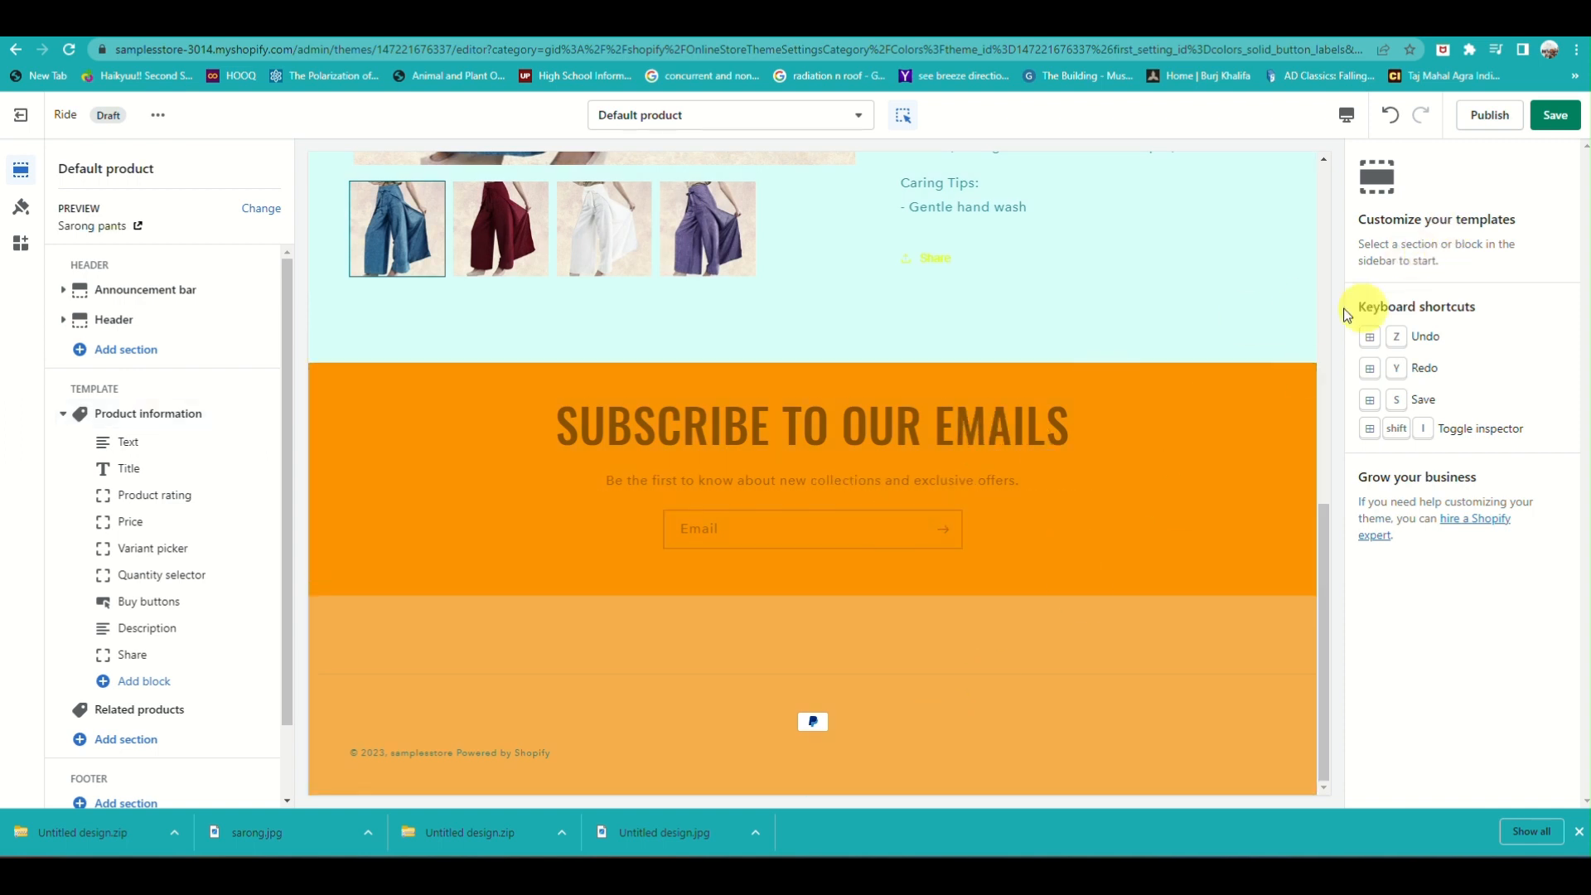
click(1566, 122)
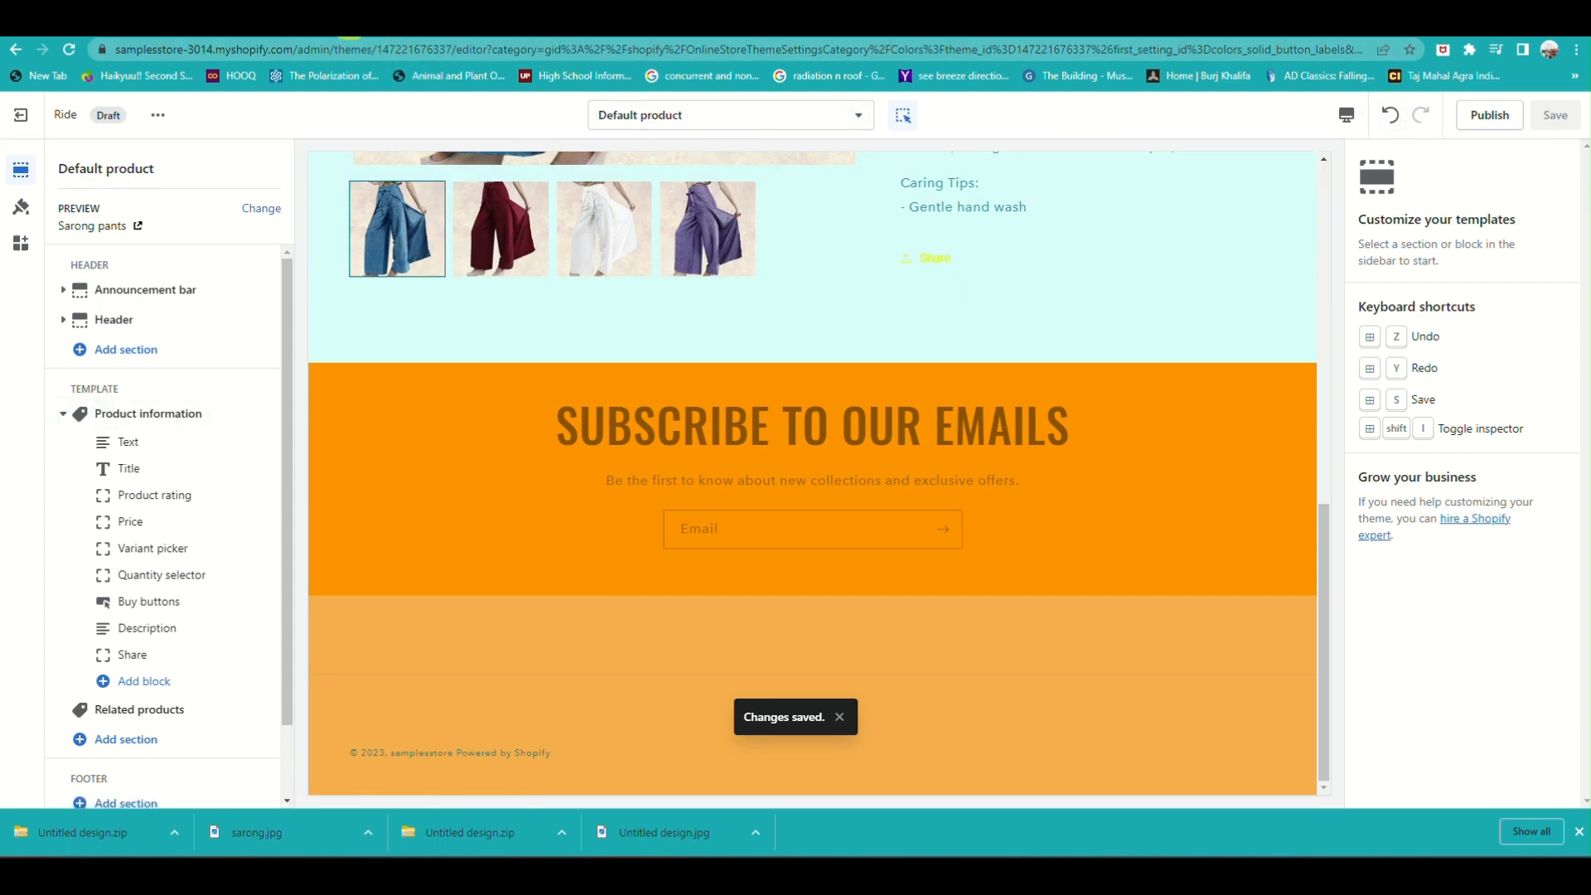
Check the current theme on the store's Themes page in the other browser tab and return to the theme editor
click(342, 17)
scroll(580, 375, up, 10)
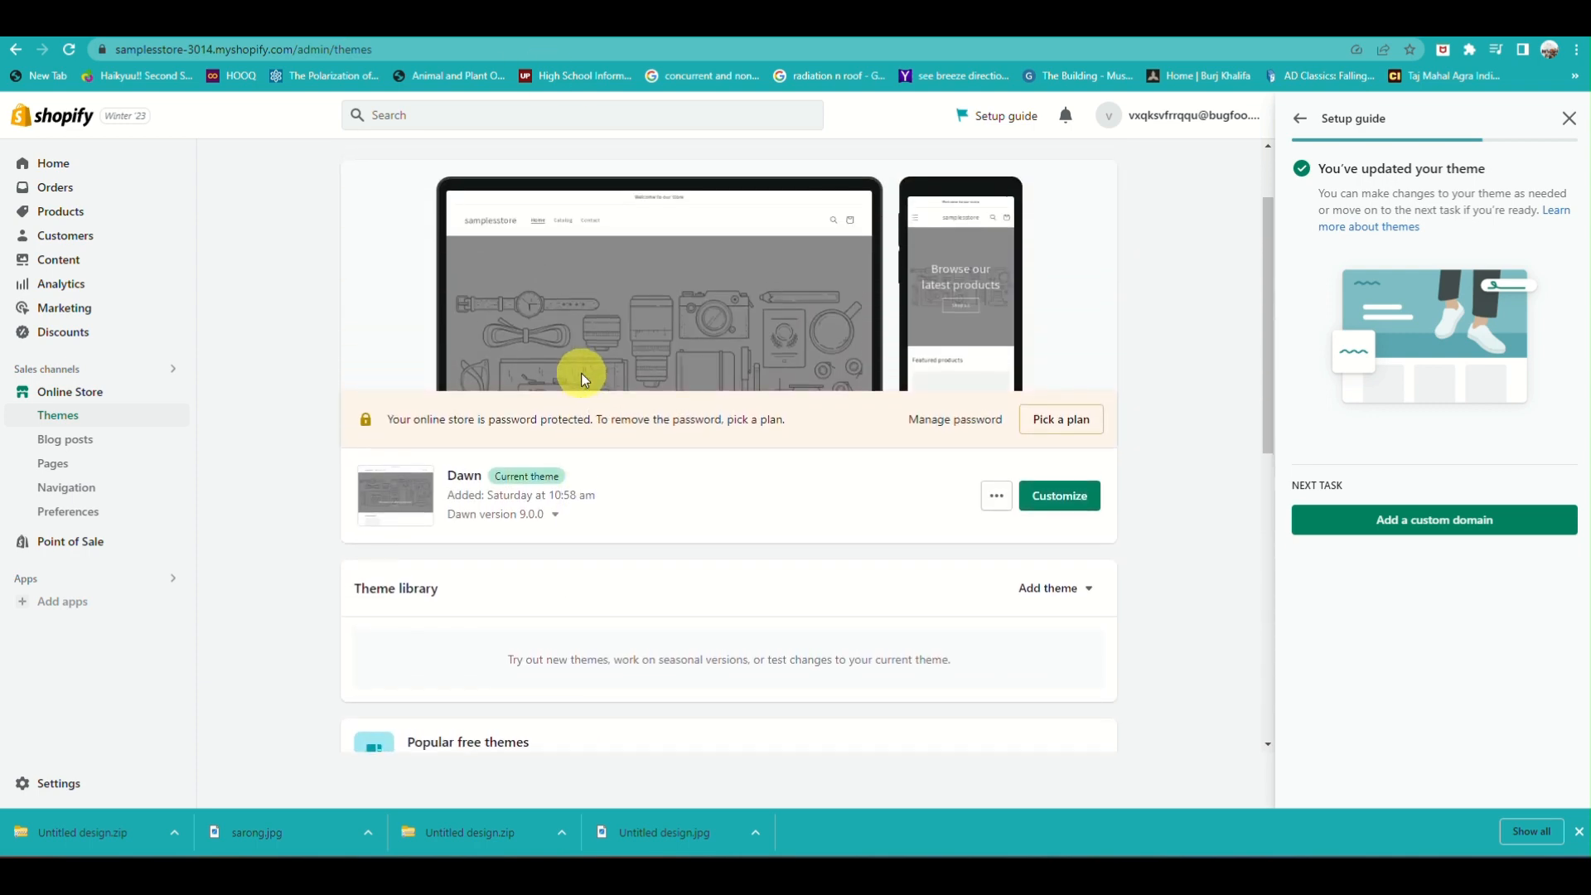
scroll(580, 373, up, 1)
click(478, 24)
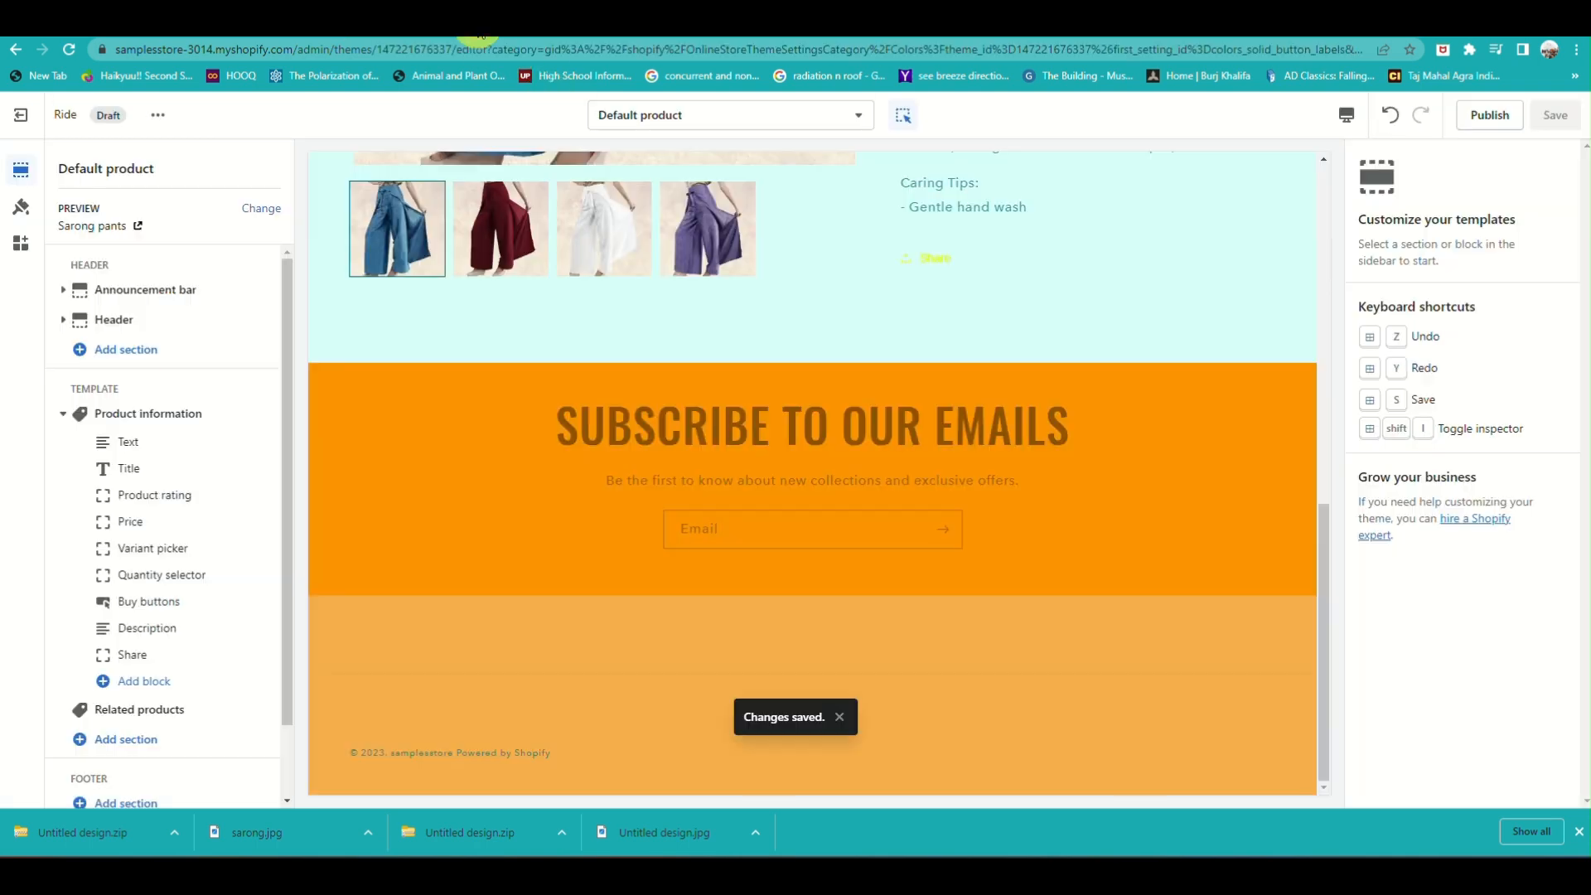
Publish the Ride theme in place of Dawn and review the result on the Themes page
click(1484, 116)
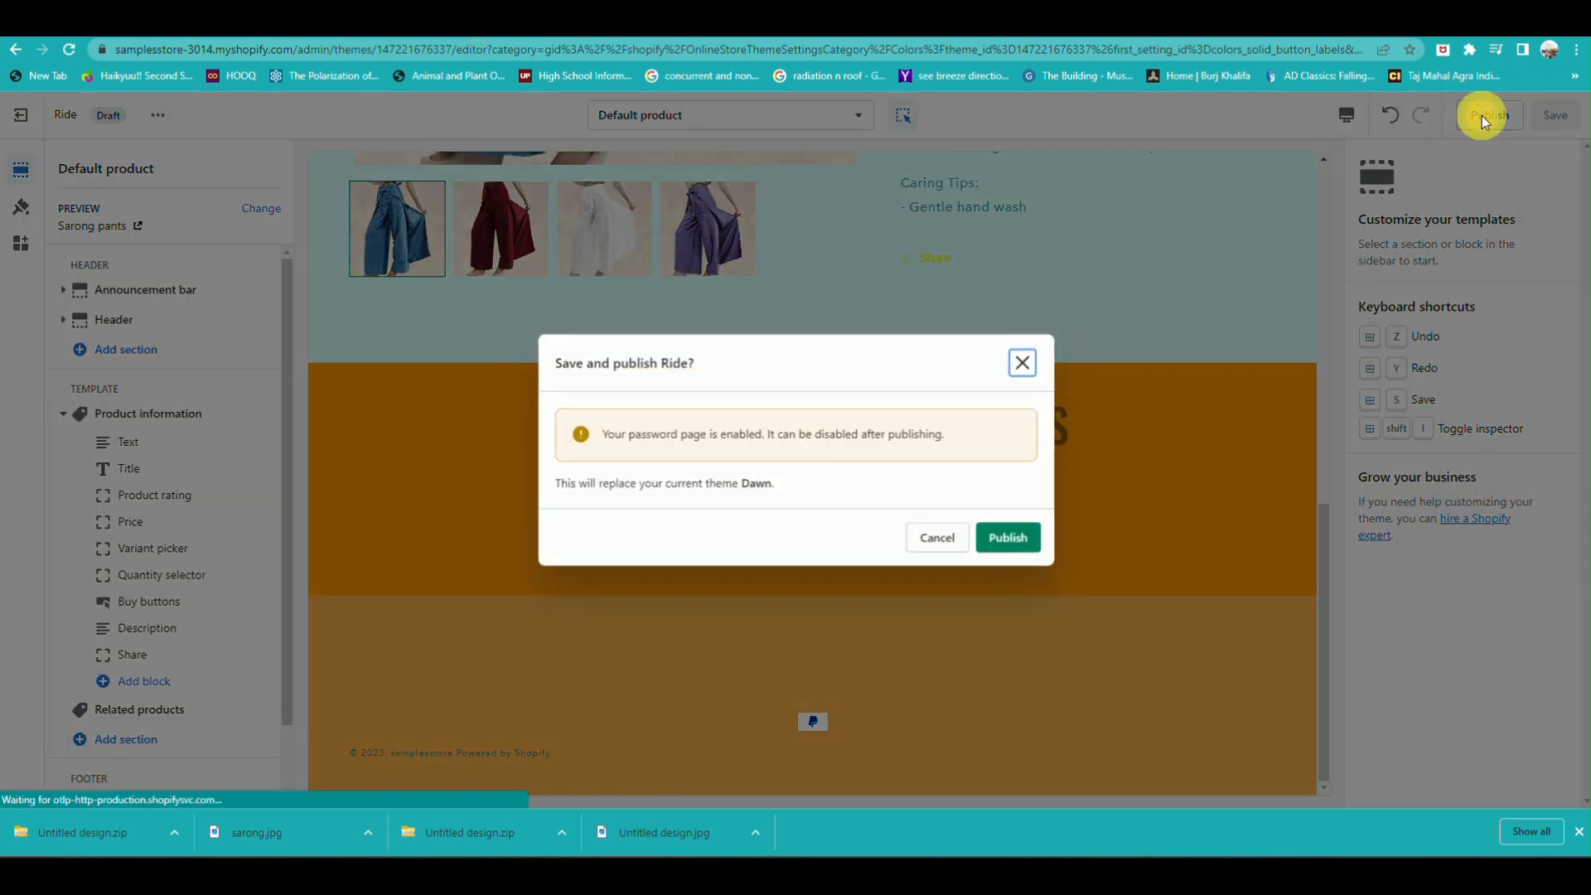
click(1023, 548)
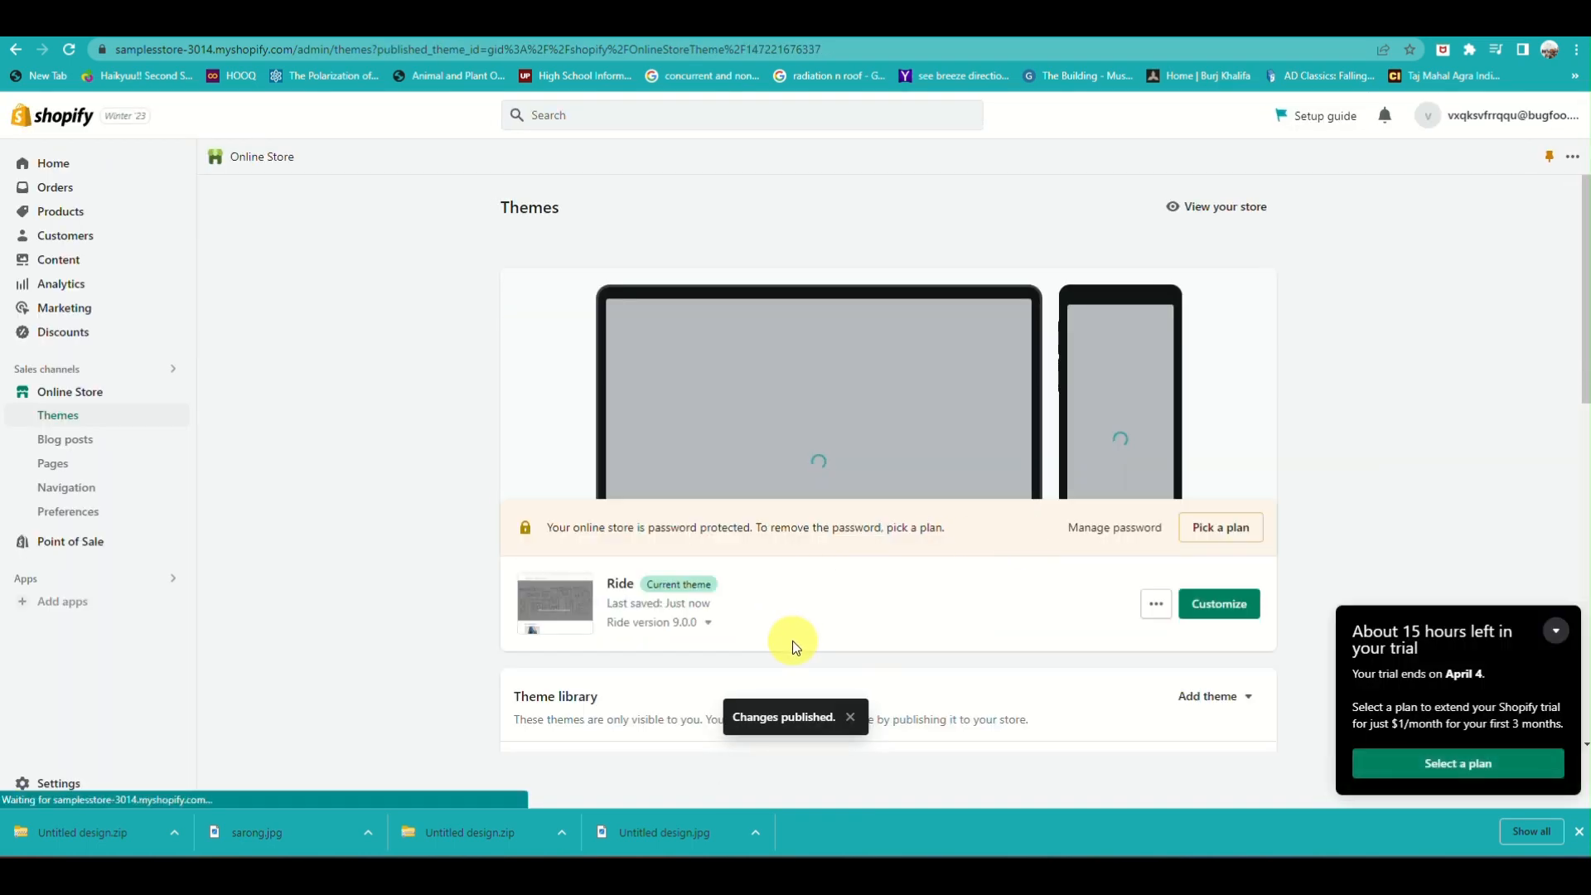
scroll(792, 640, down, 3)
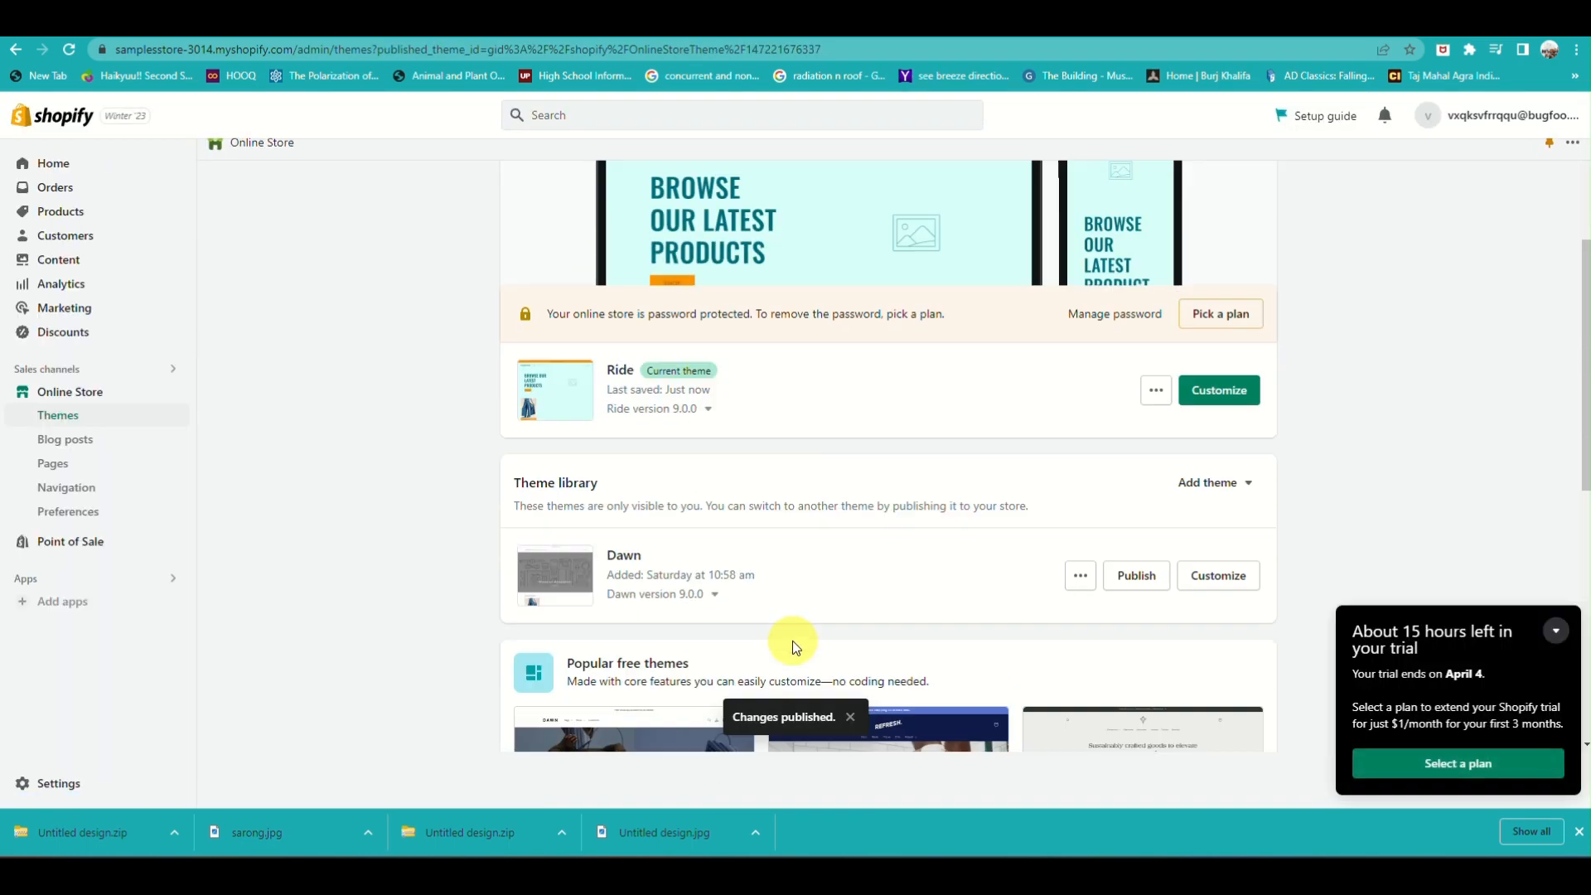
scroll(792, 640, down, 5)
scroll(793, 640, up, 5)
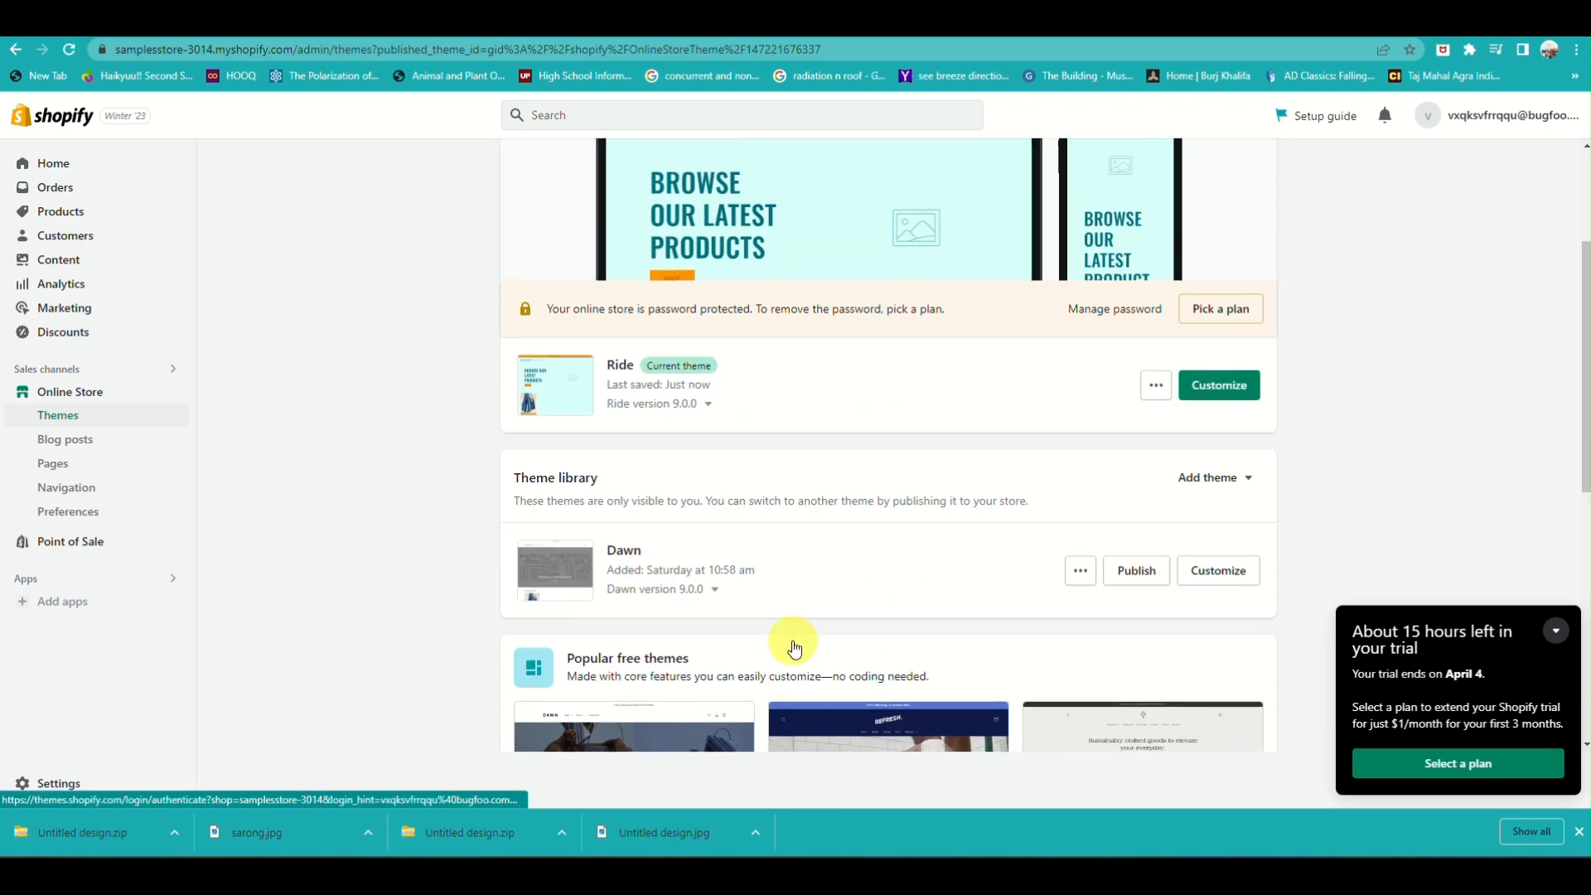
scroll(863, 575, up, 3)
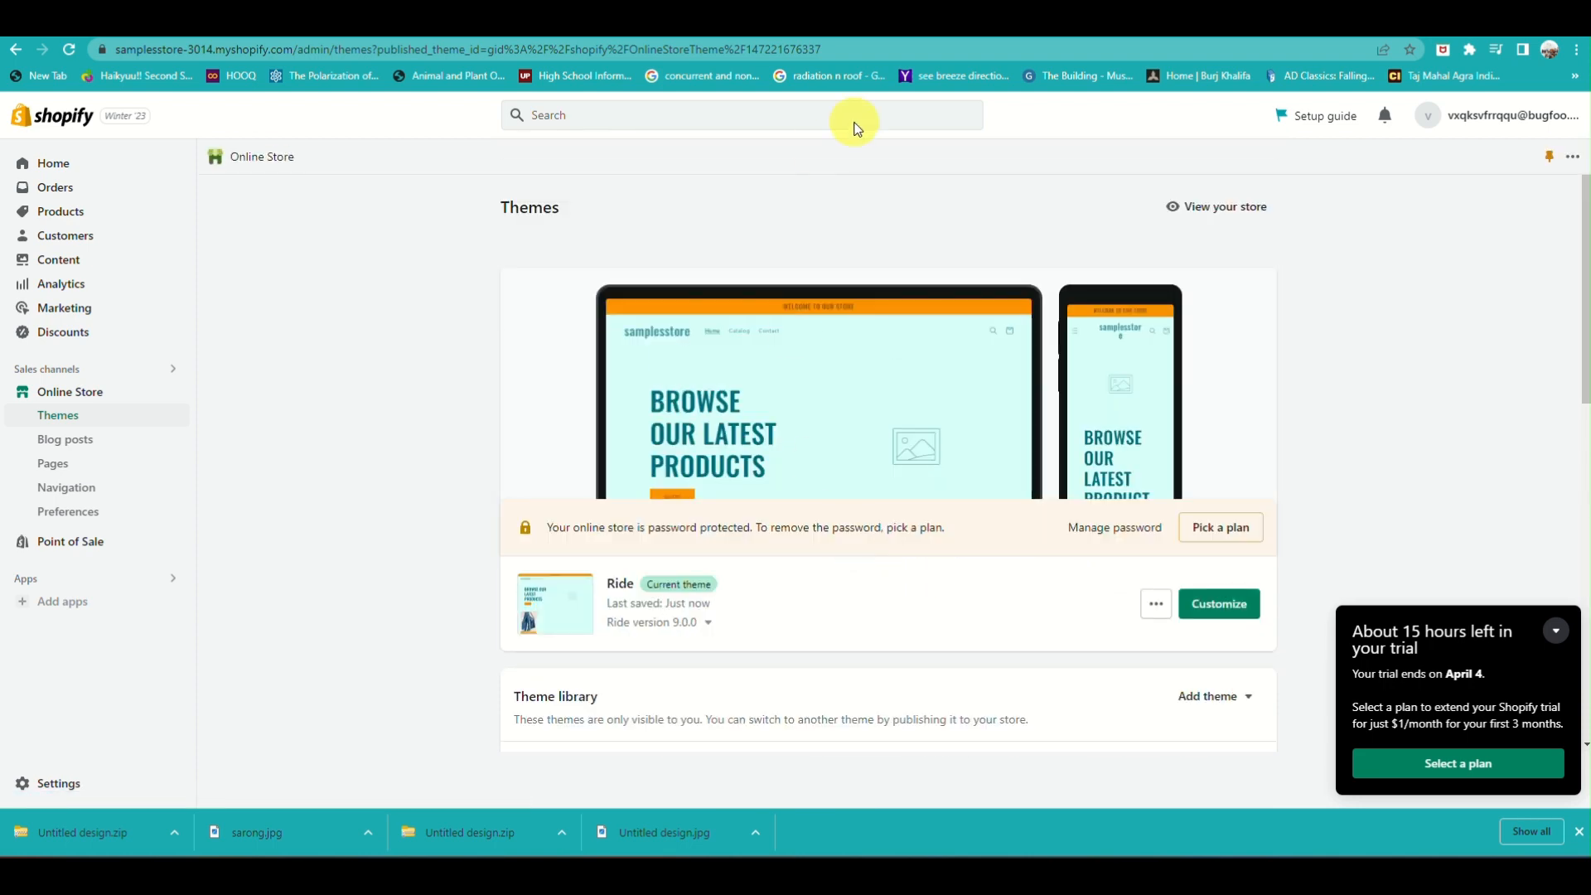